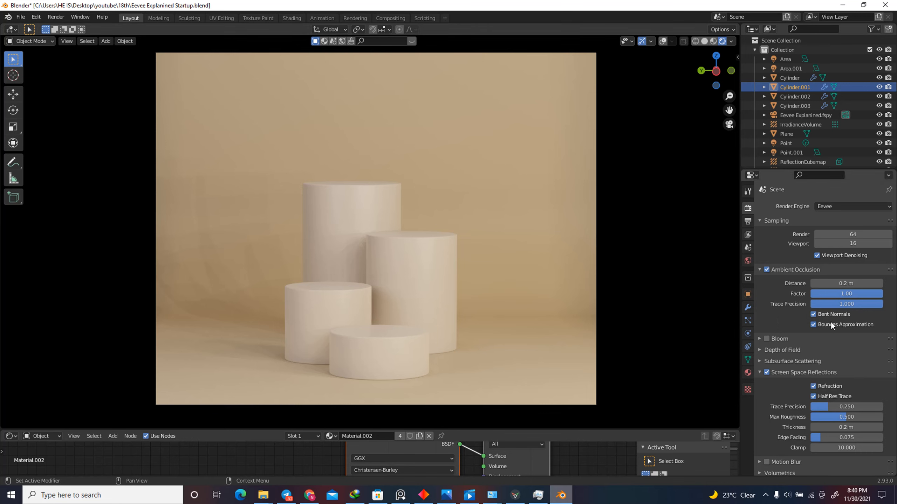
- Examine the four cylinders and the curved backdrop plane from several angles
scroll(831, 321, down, 3)
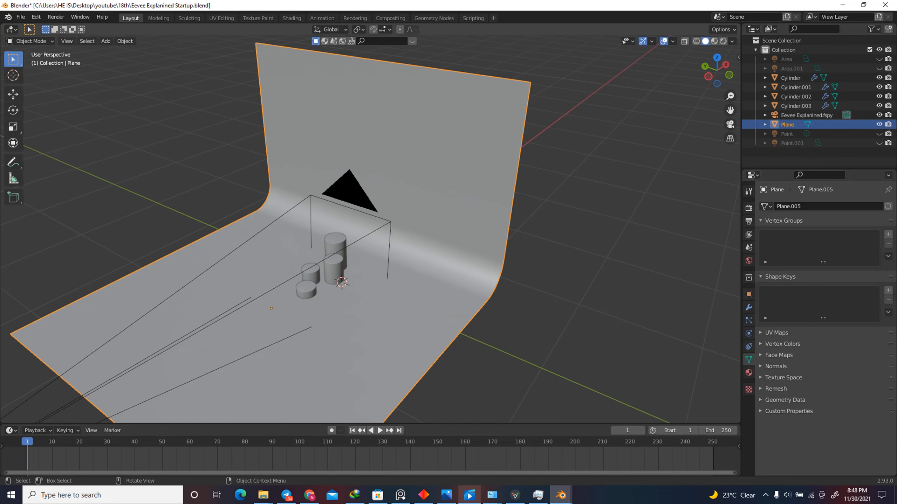
scroll(472, 179, down, 2)
scroll(419, 181, up, 2)
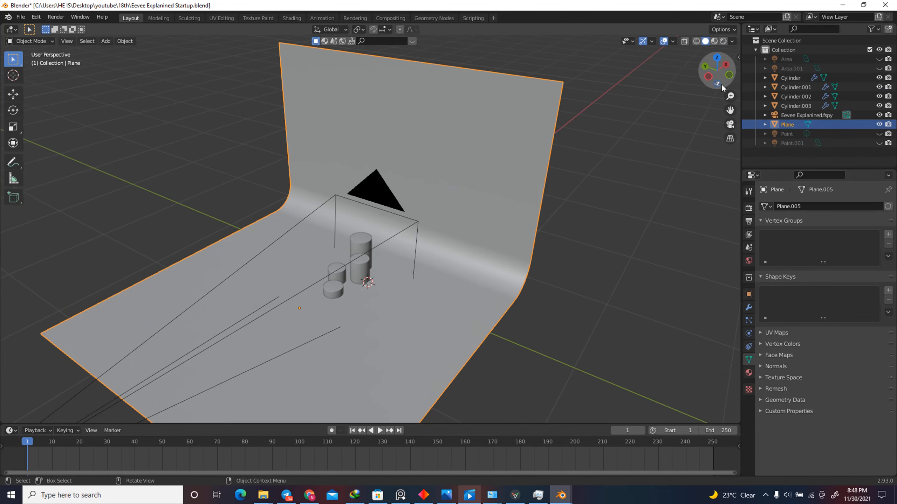
drag(717, 71, 35, 77)
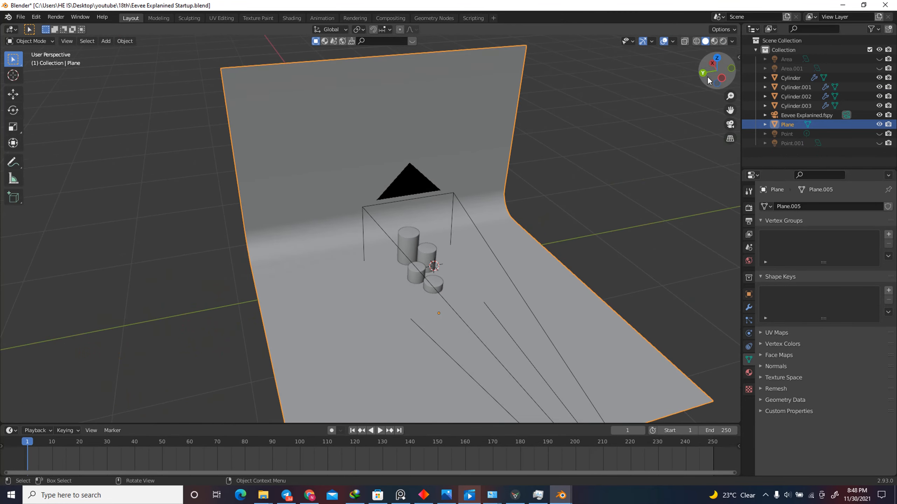
scroll(419, 242, up, 5)
click(395, 258)
click(434, 296)
click(396, 353)
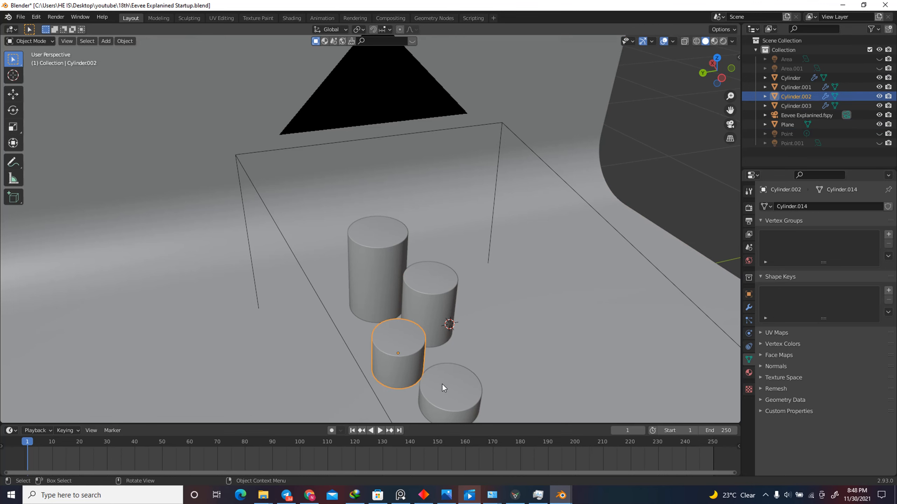
scroll(451, 248, down, 3)
drag(717, 71, 599, 163)
scroll(423, 208, down, 3)
- Select the scene camera and look at the reference photo of the cylinders in Photos
click(371, 188)
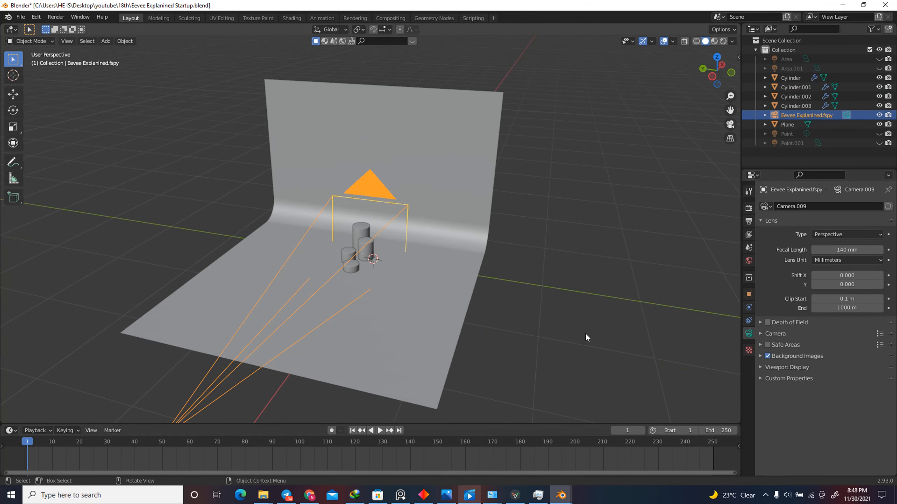
click(446, 495)
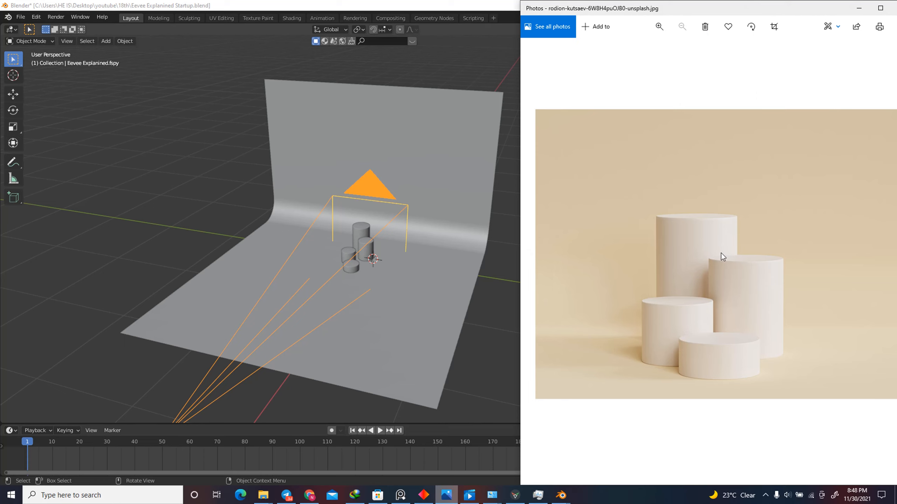
click(866, 10)
- Switch the viewport to rendered shading and examine how the cylinders and backdrop look without the lights
click(723, 41)
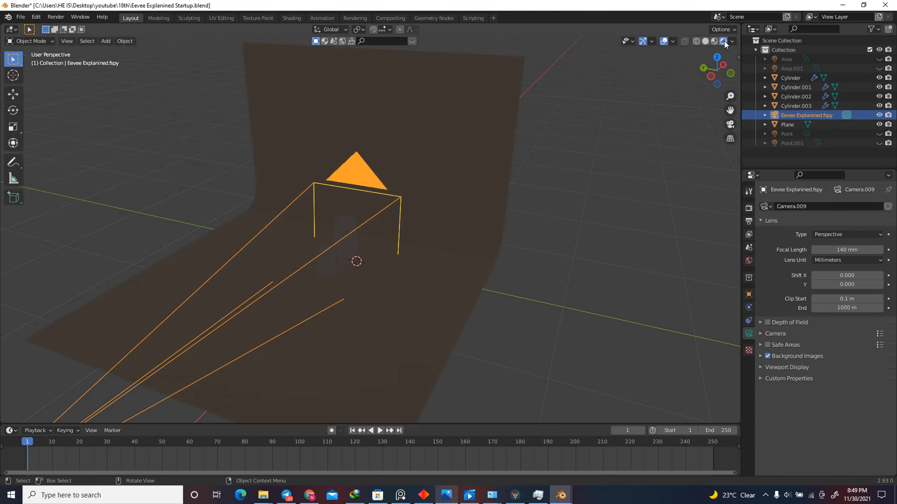
scroll(317, 234, up, 4)
scroll(407, 260, down, 5)
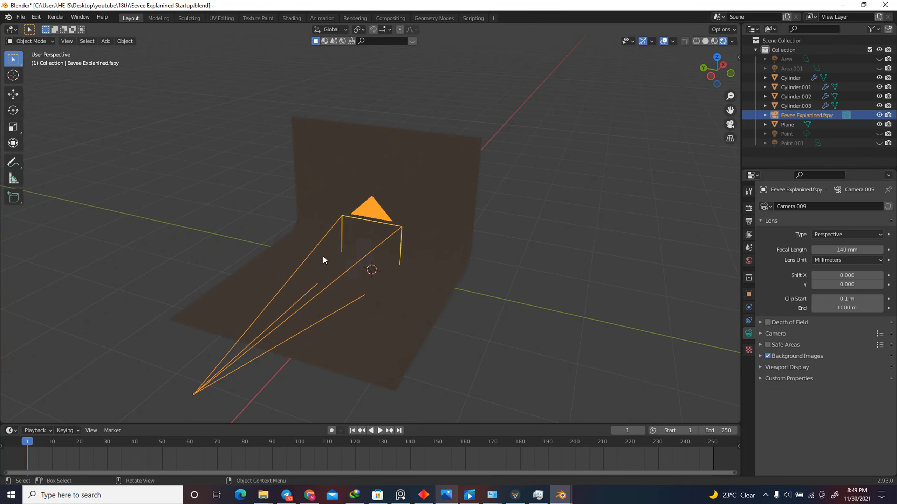
scroll(324, 258, up, 3)
drag(717, 72, 700, 57)
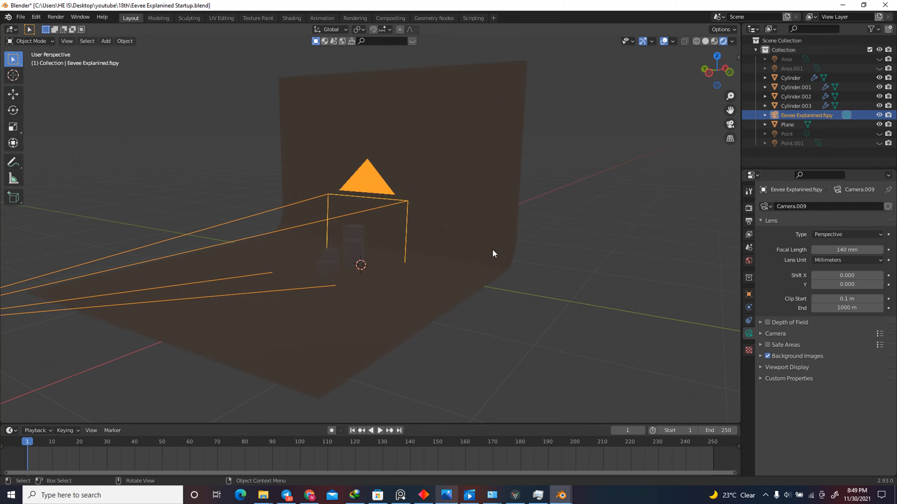
scroll(389, 238, up, 5)
scroll(337, 280, down, 3)
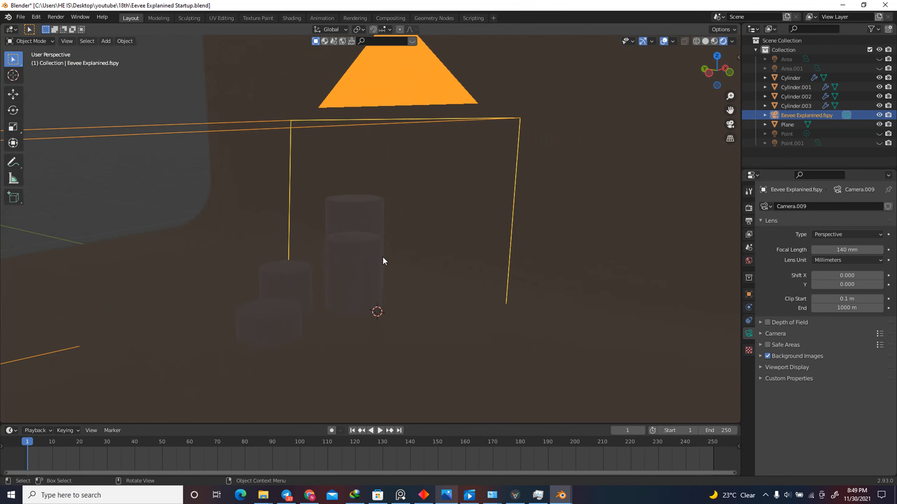
scroll(384, 258, up, 2)
scroll(357, 271, down, 3)
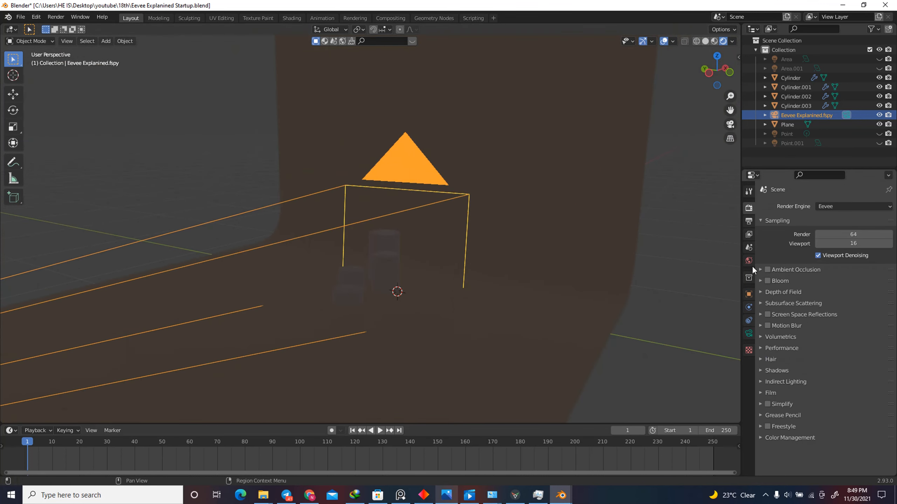
- Change the world background color to a dark reddish brown
click(749, 261)
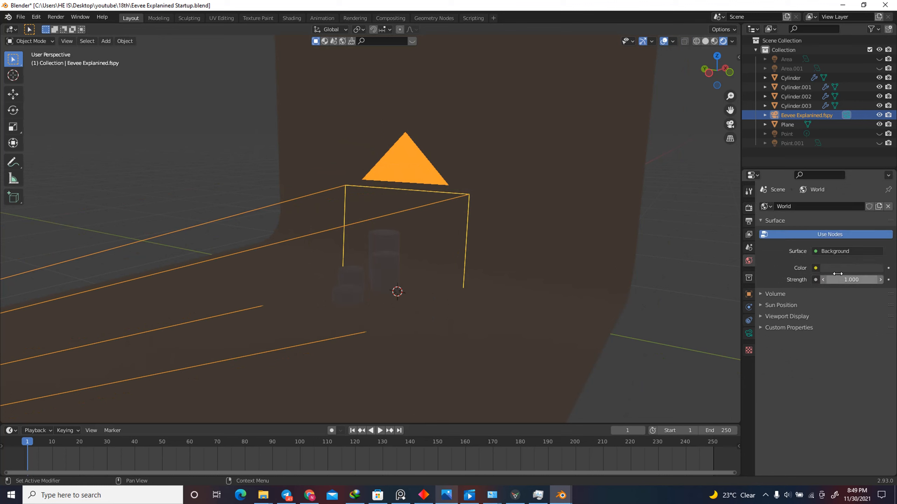
click(857, 266)
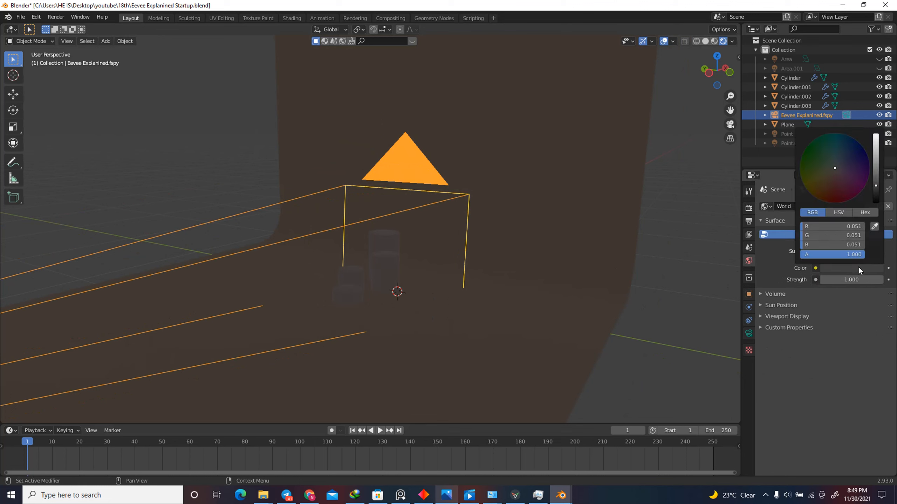
click(849, 269)
drag(874, 190, 733, 186)
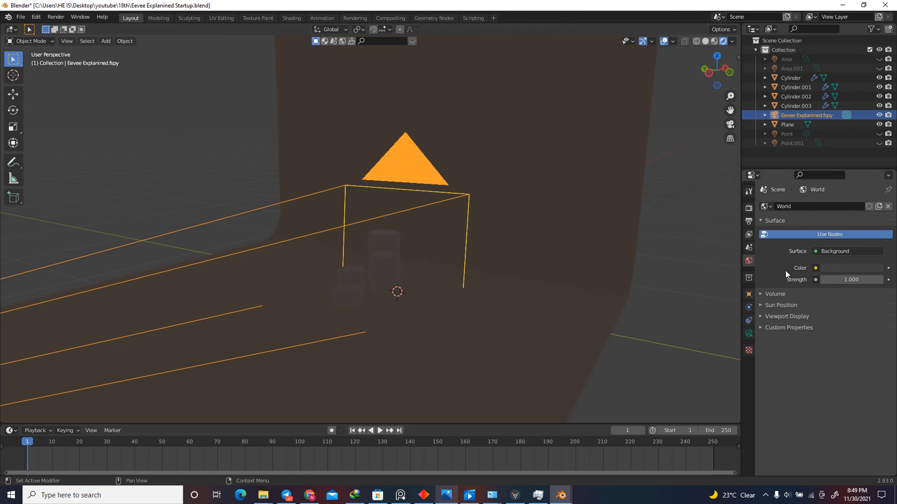
click(866, 266)
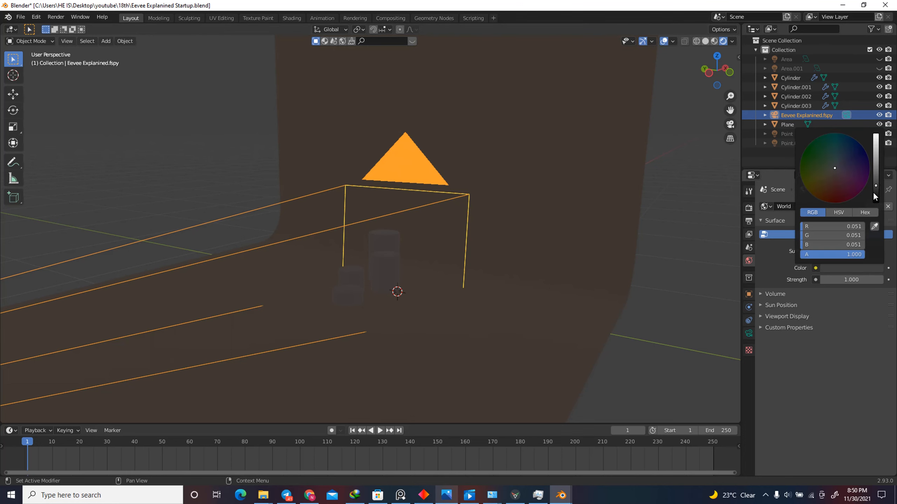
drag(838, 168, 829, 187)
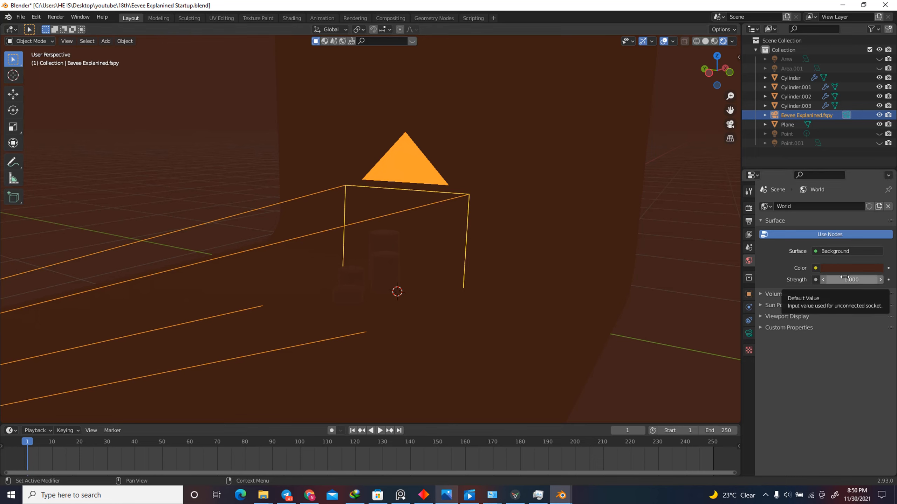
click(854, 270)
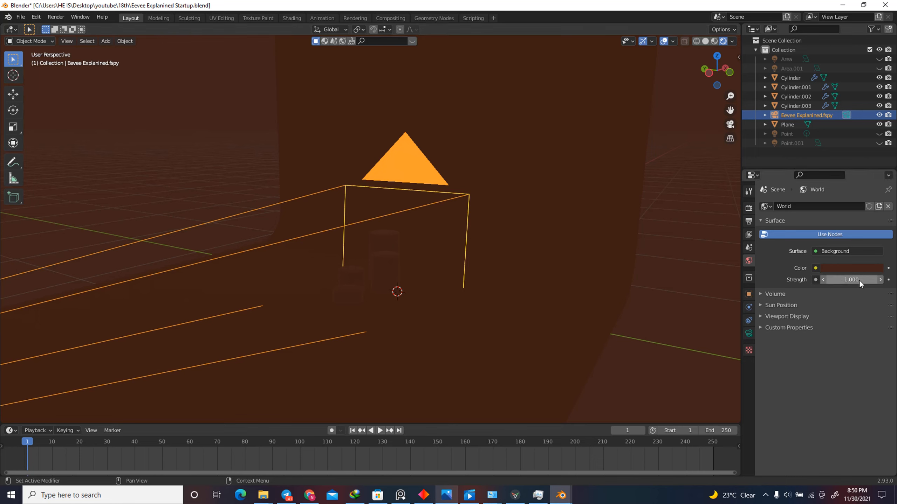
- Set the world background strength to 0
click(859, 280)
text(0)
key(Return)
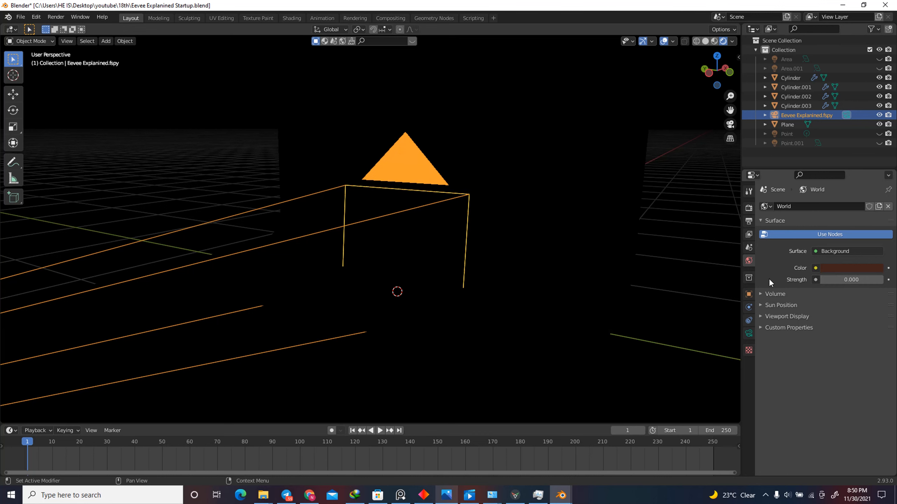
- Show the render settings, check the scene in solid shading and return the viewport to rendered shading
click(749, 208)
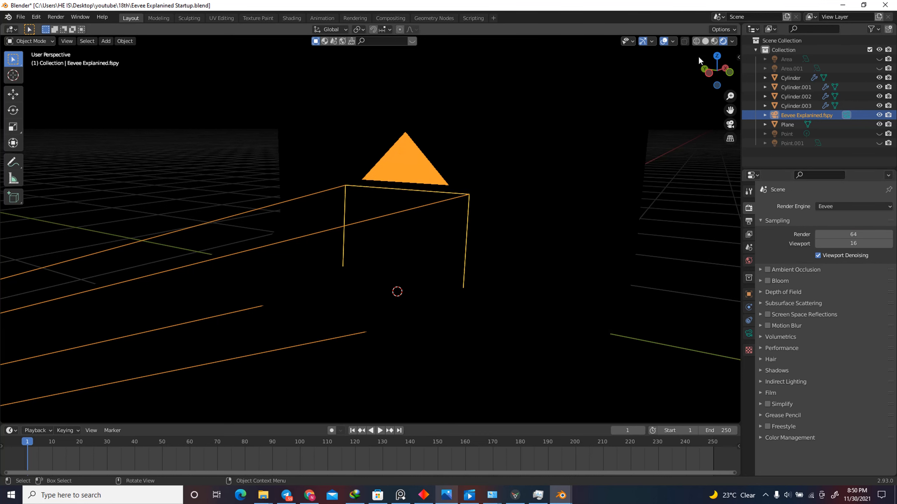
click(706, 42)
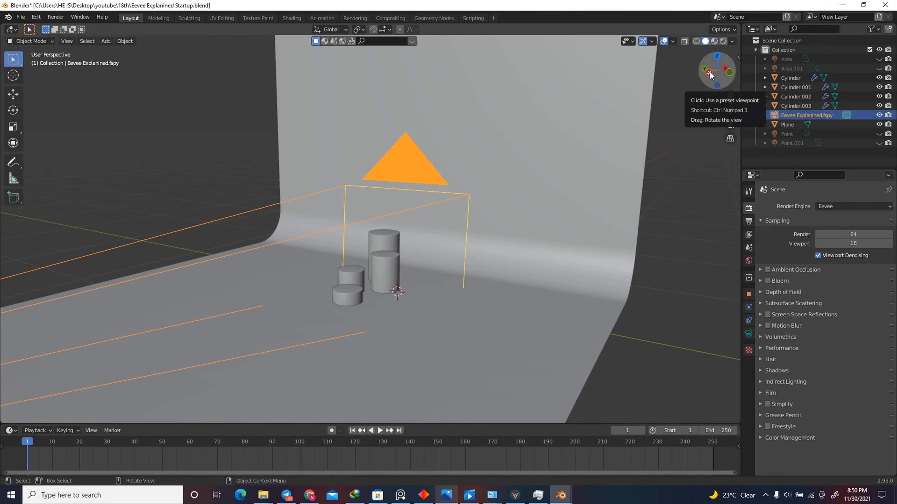
drag(710, 69, 612, 127)
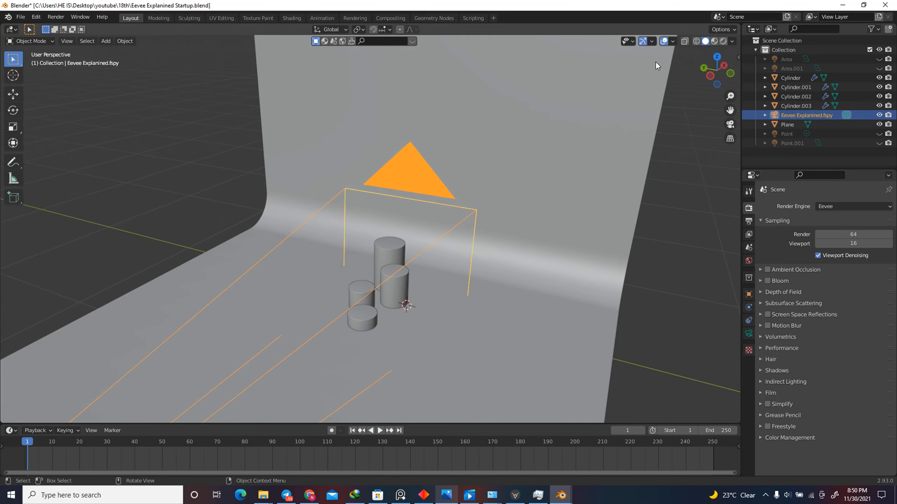
click(723, 42)
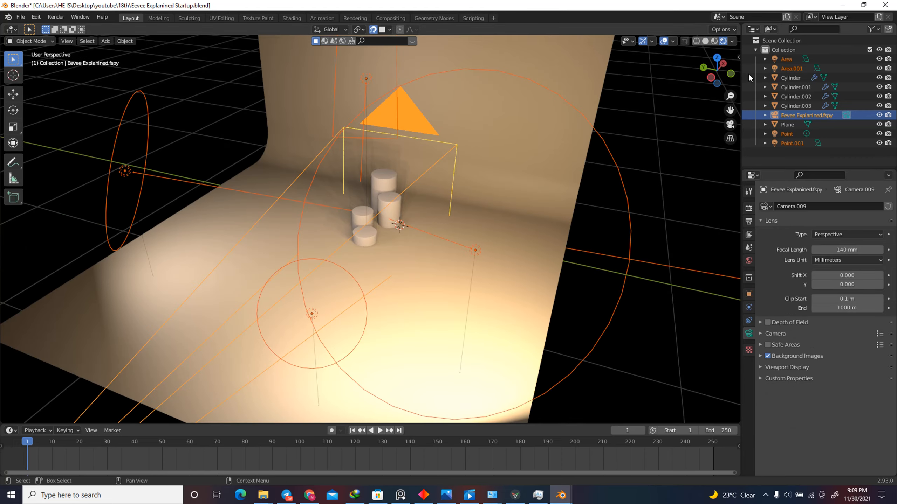
- Select the light named Area and check its available shapes, keeping Disk
middle_drag(376, 168, 417, 162)
scroll(418, 162, down, 3)
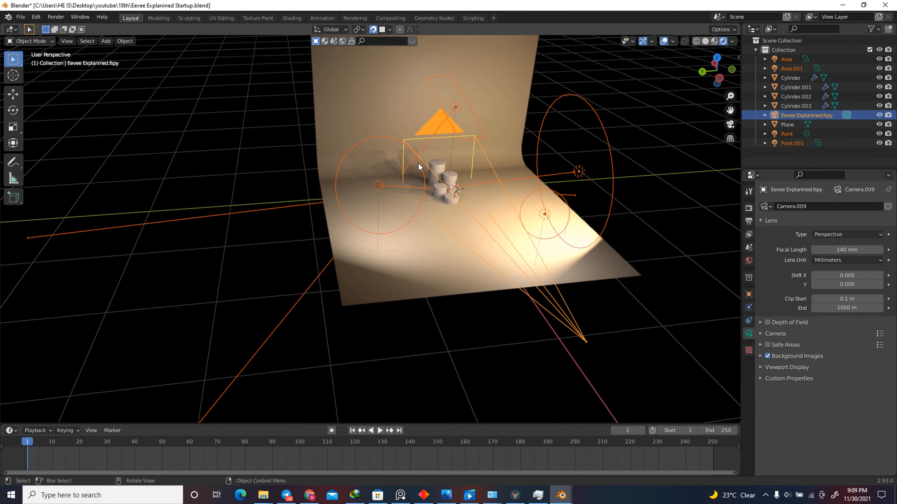
click(579, 172)
scroll(410, 218, up, 3)
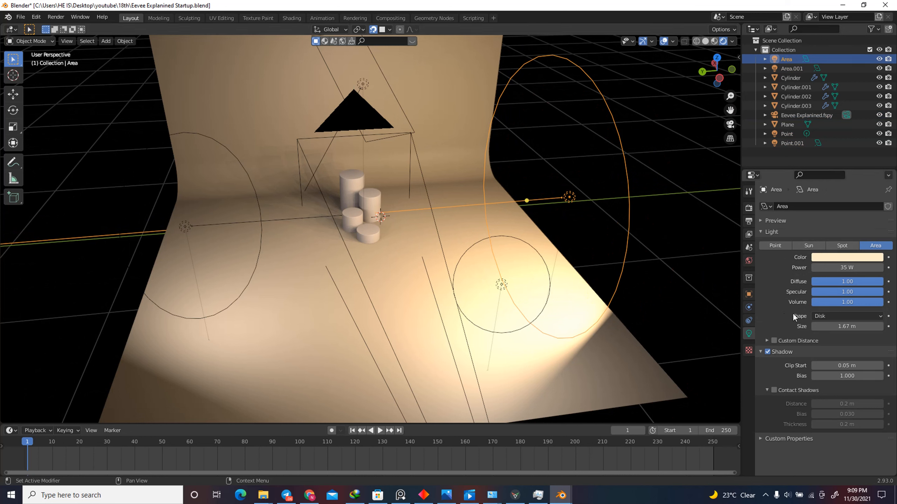
click(825, 316)
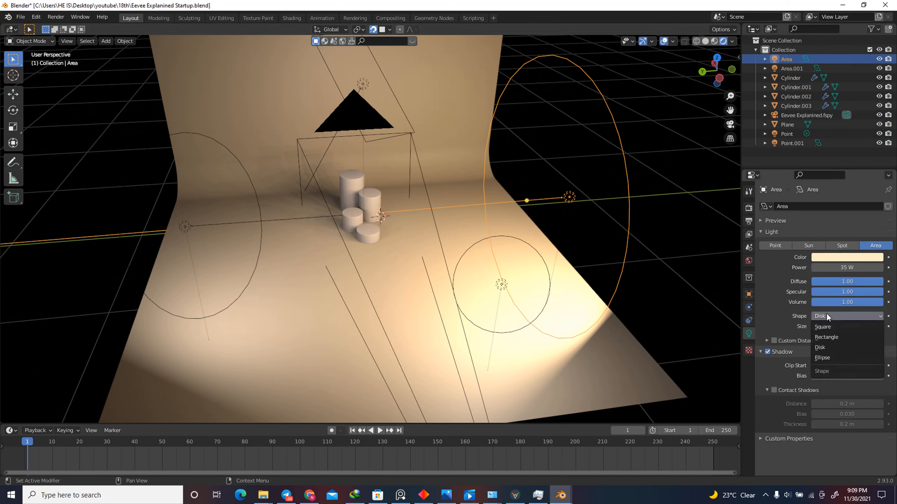
click(833, 346)
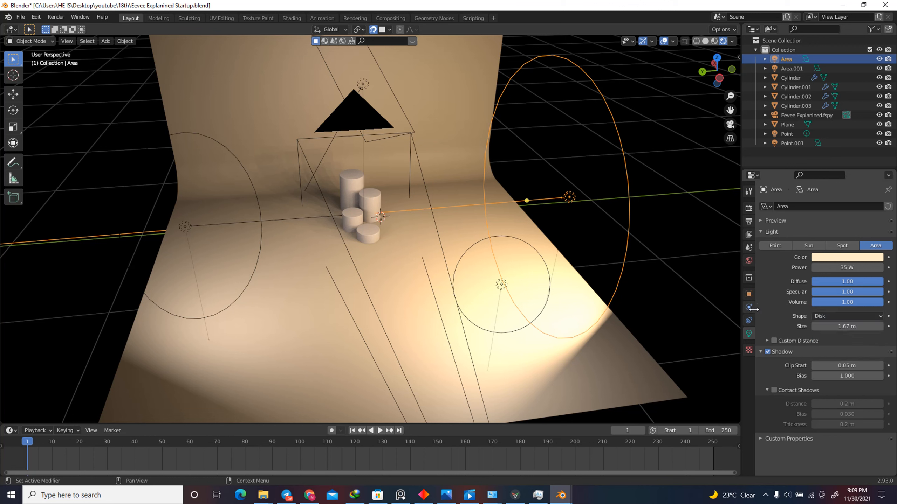
- Inspect the settings of the second disk area light, the point light and the square area light above the cylinders
click(185, 226)
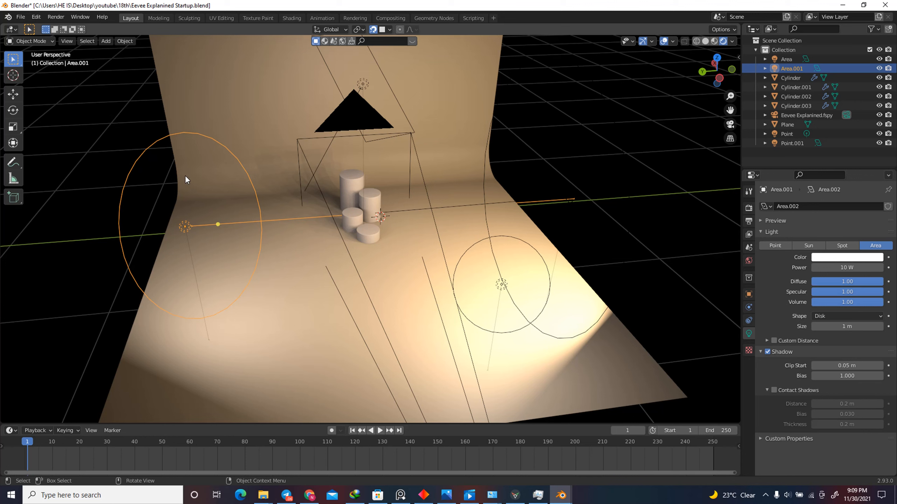
click(573, 205)
click(183, 226)
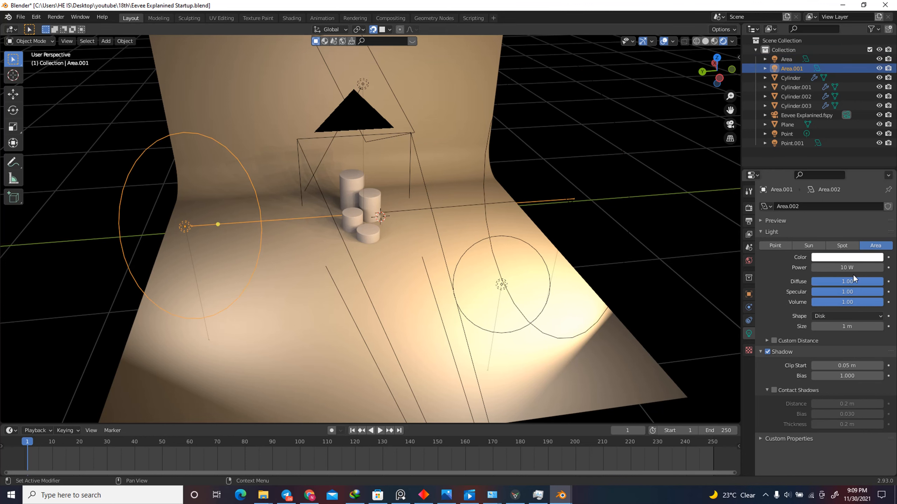
click(499, 286)
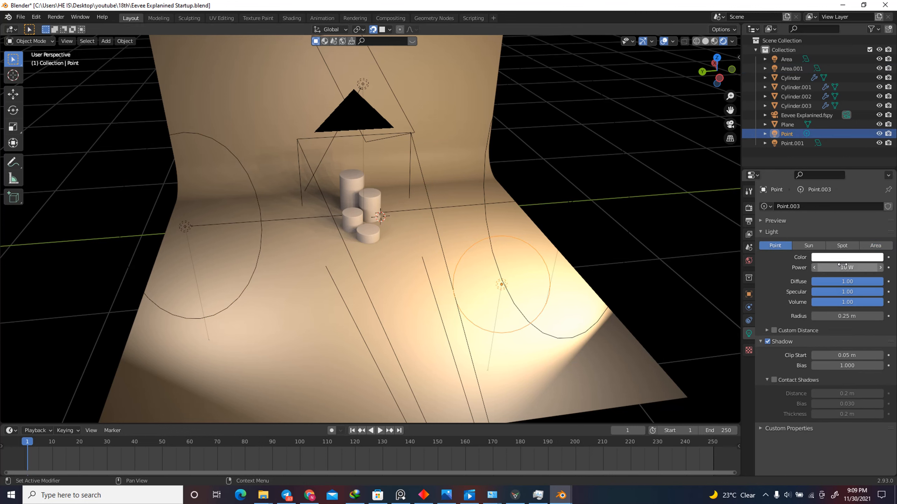
middle_drag(489, 132, 363, 104)
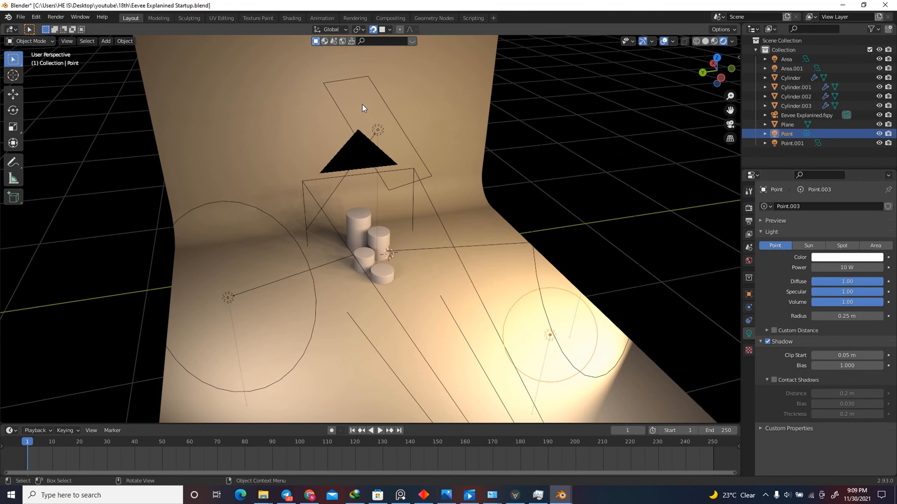
click(373, 126)
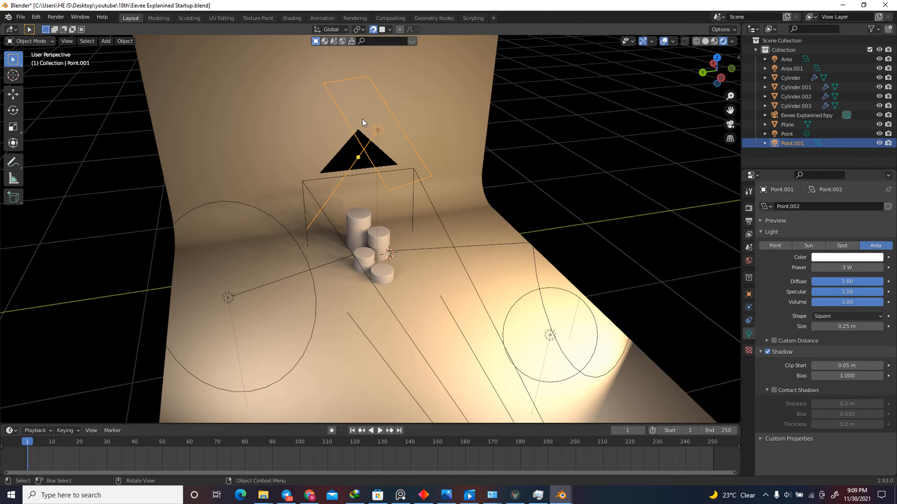
drag(720, 69, 738, 81)
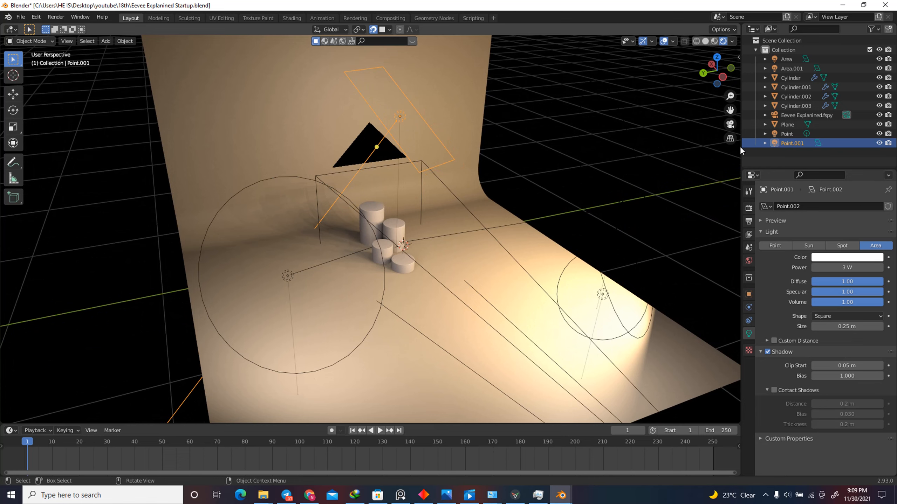
- Expand the Color Management settings in the scene's render properties
click(748, 208)
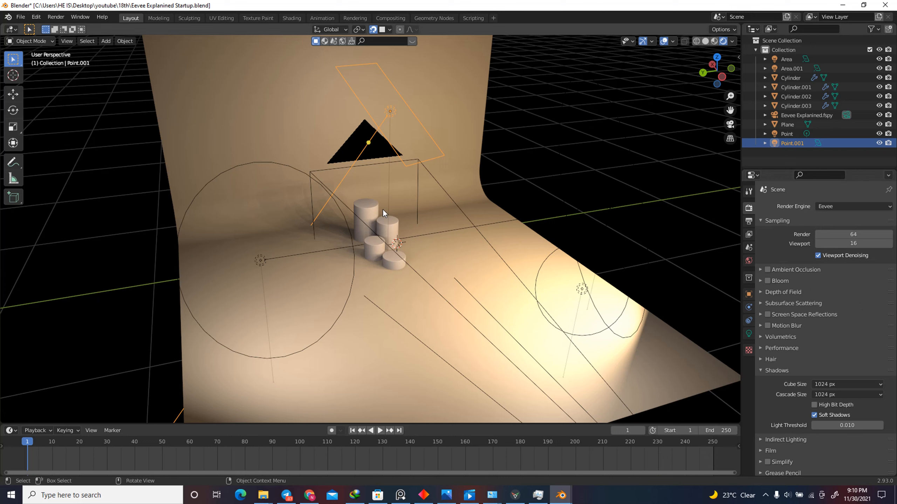
scroll(811, 258, down, 2)
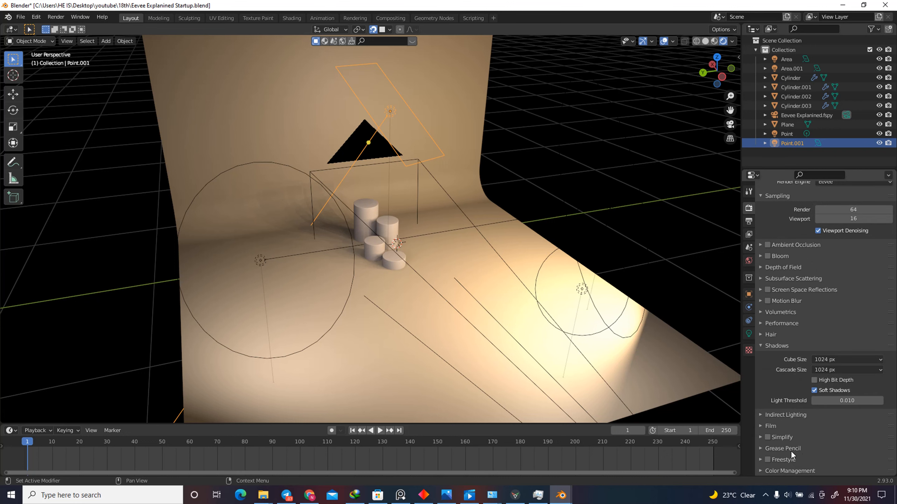
click(787, 467)
scroll(812, 403, down, 7)
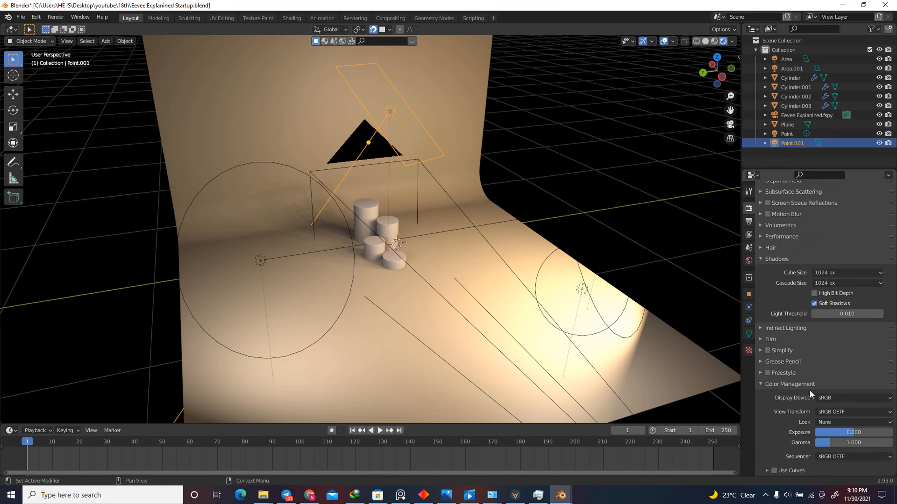
- Set the view transform to Filmic Log Encoding Base with the Base Contrast look
click(833, 413)
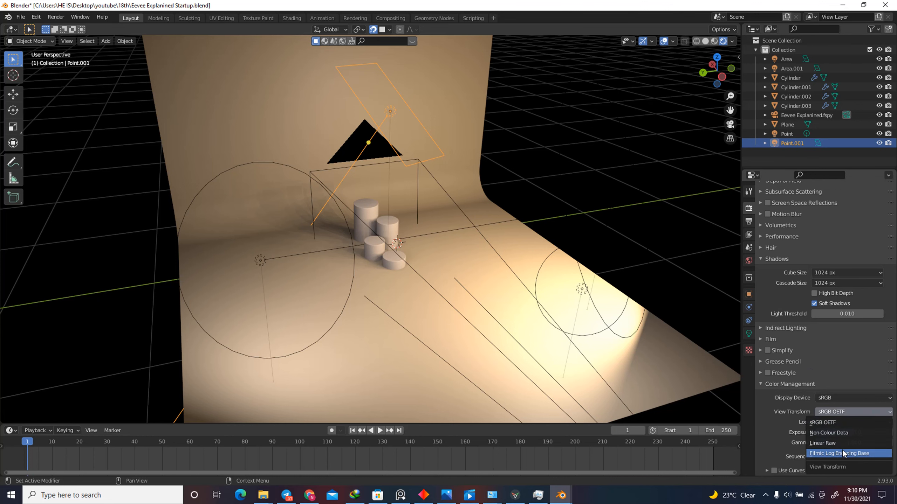
click(845, 454)
click(842, 422)
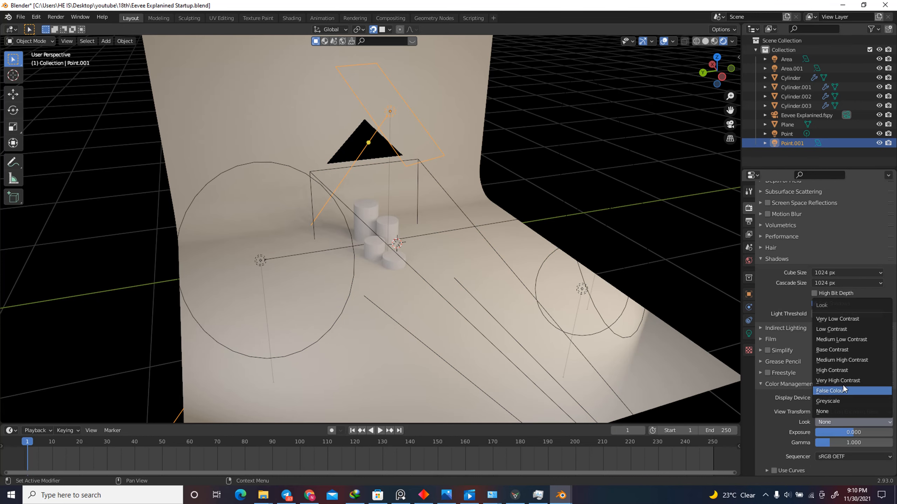
click(848, 350)
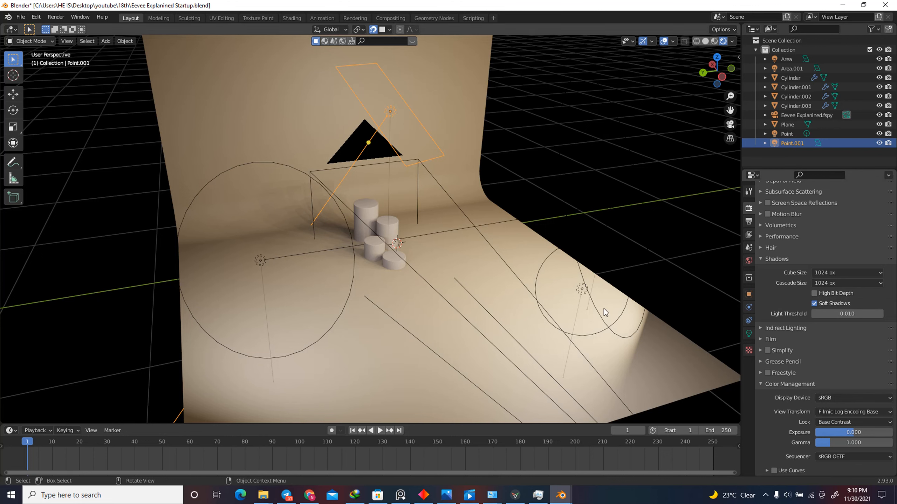
- Switch the view transform back to sRGB OETF and reset the look to None for comparison
click(839, 412)
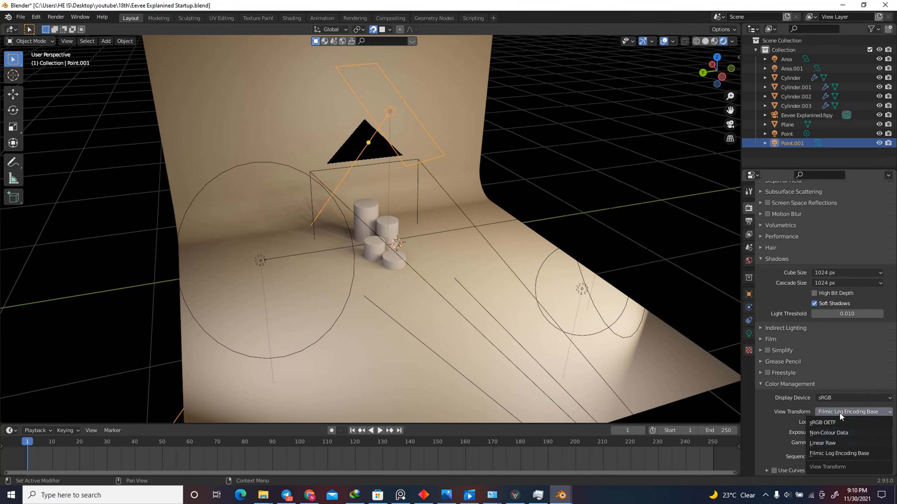
click(833, 419)
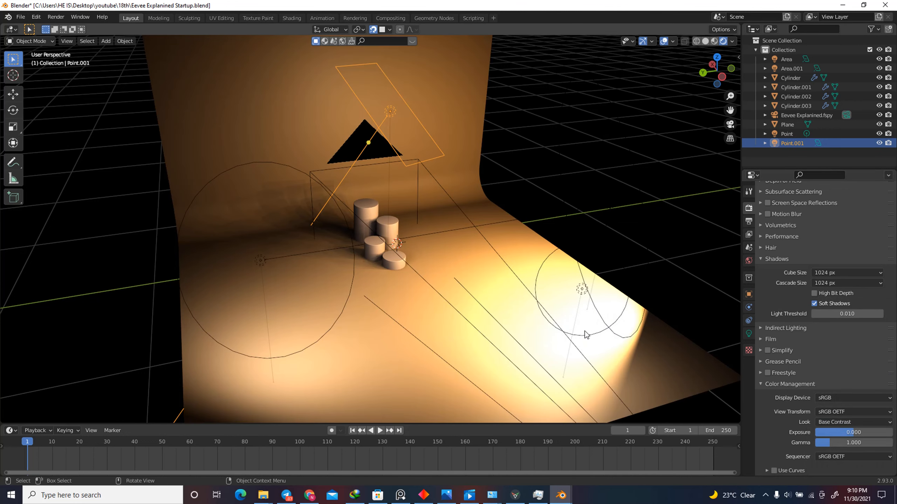
click(833, 419)
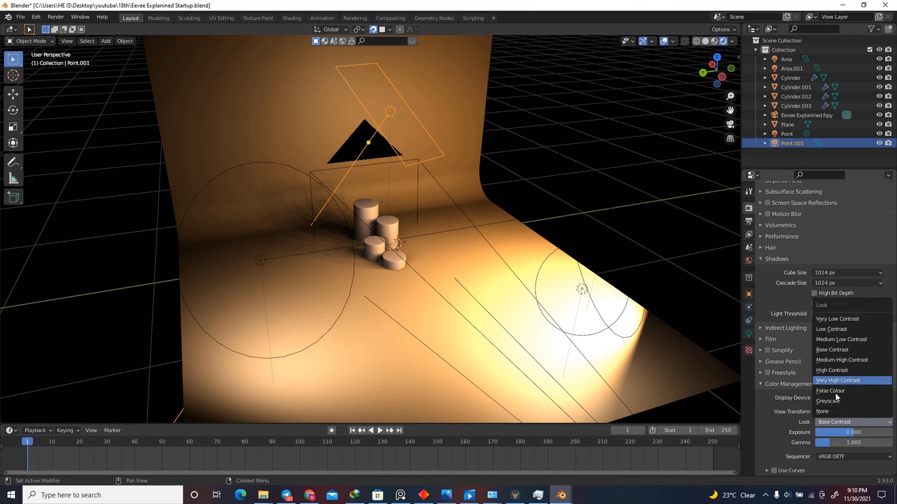
click(827, 412)
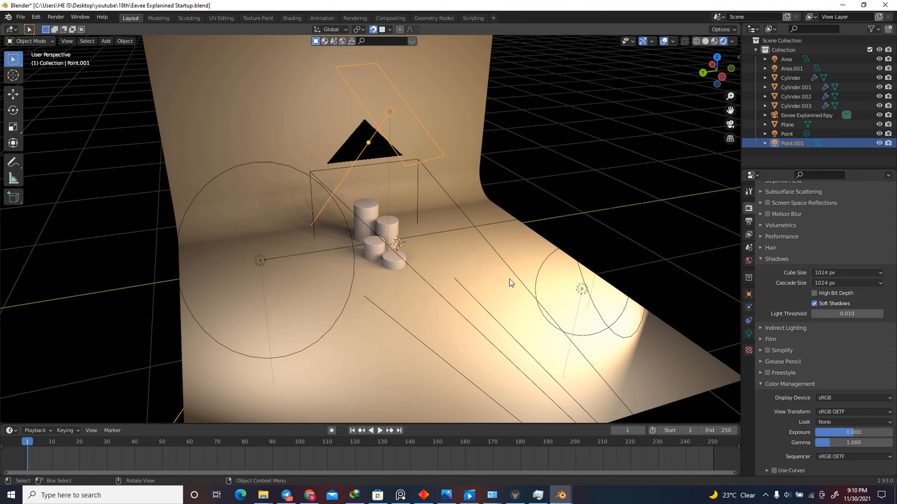
- Apply the Filmic Log Encoding Base view transform and the Base Contrast look to the scene
click(843, 411)
click(848, 450)
click(839, 422)
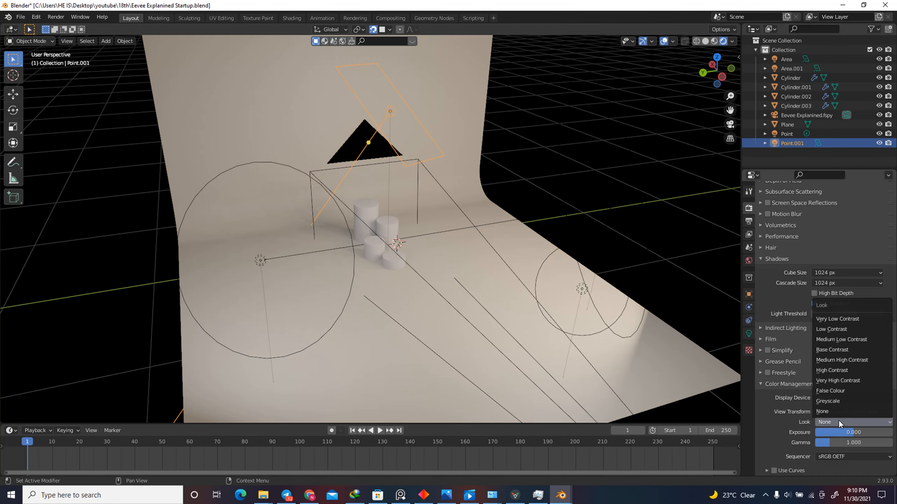
click(848, 350)
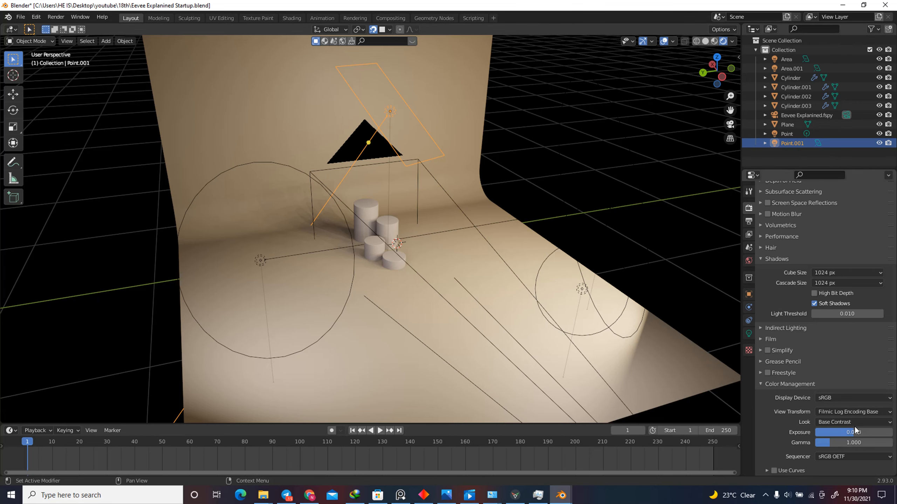
- Enable Ambient Occlusion in the Eevee render settings while viewing the cylinders up close
scroll(779, 217, up, 6)
scroll(382, 276, up, 3)
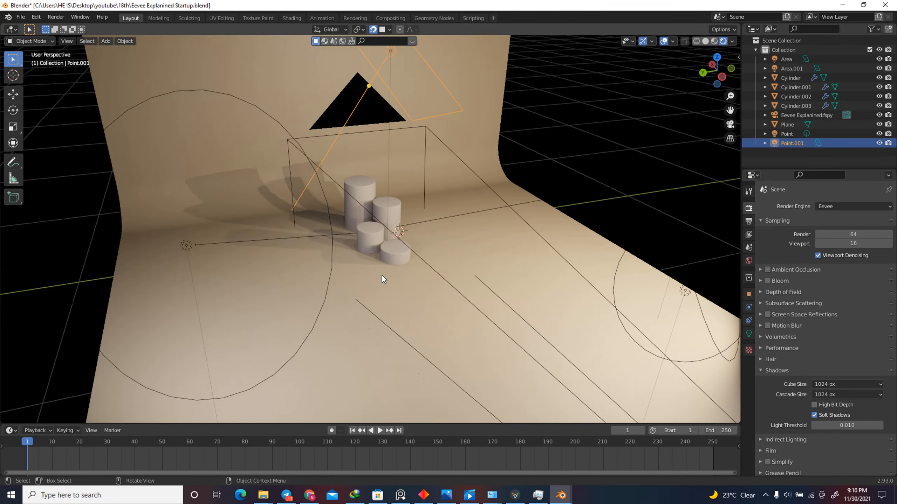
scroll(382, 275, up, 6)
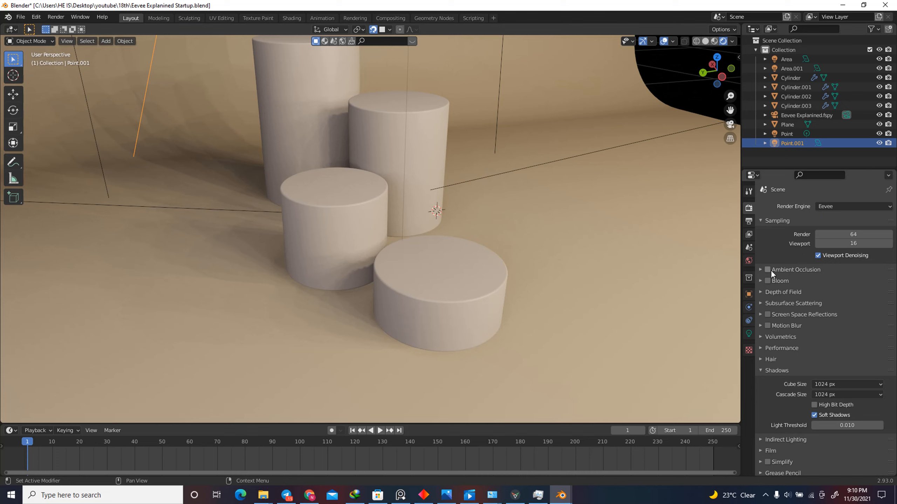
click(769, 270)
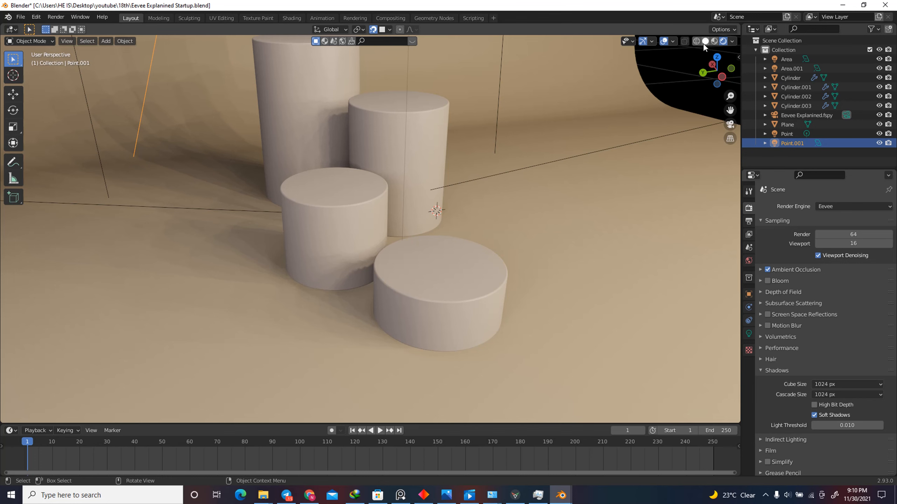
- Show the scene in solid shading, select both disk area lights, the point light and the light above the cylinders, and hide them
scroll(523, 193, down, 3)
scroll(339, 217, down, 3)
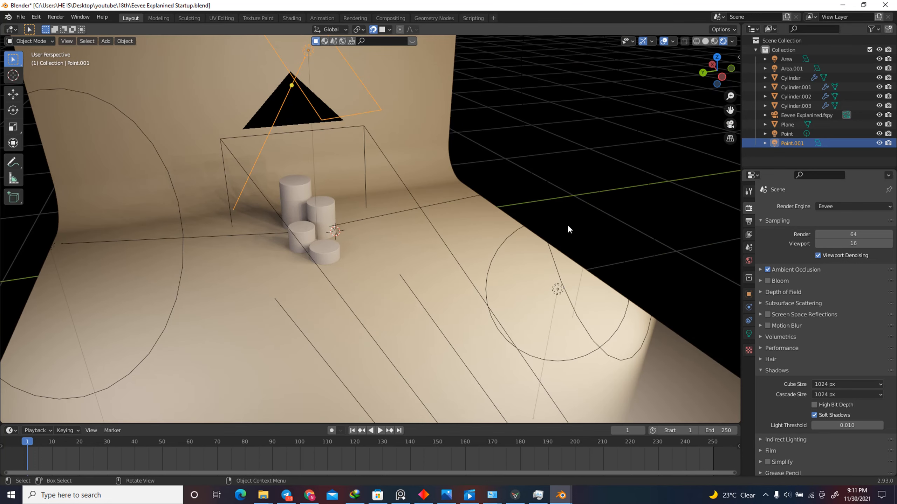
click(705, 41)
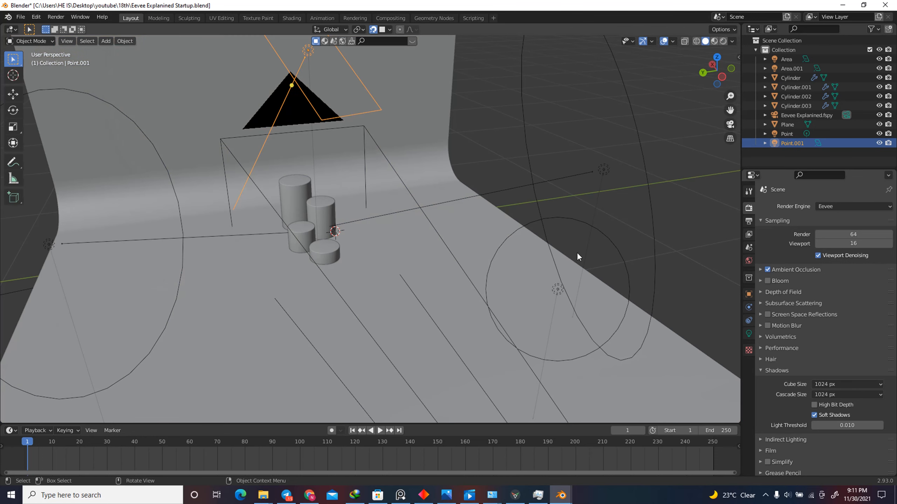
click(604, 169)
click(604, 236)
click(602, 171)
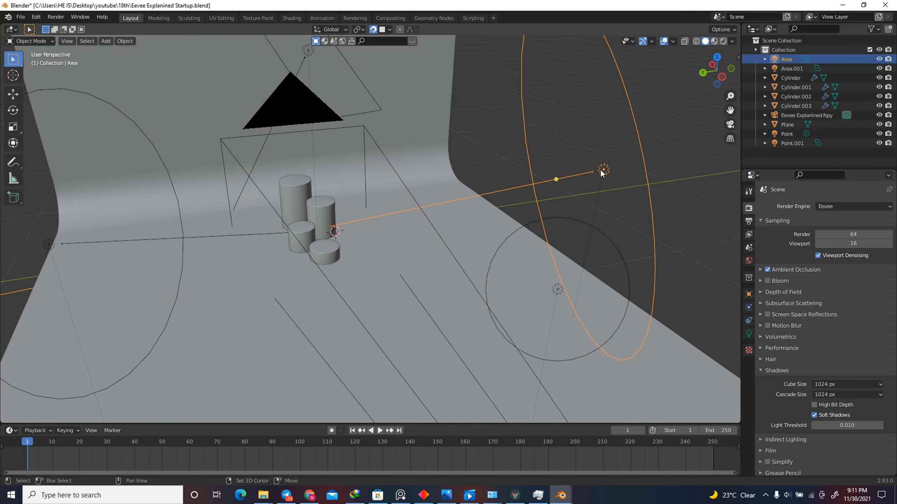
shift+click(580, 225)
scroll(578, 225, down, 3)
shift+click(345, 230)
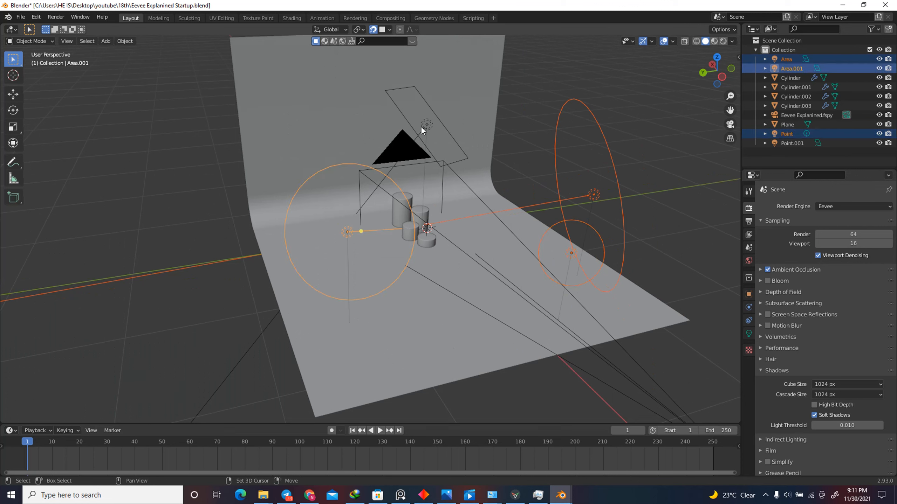
shift+click(425, 125)
key(h)
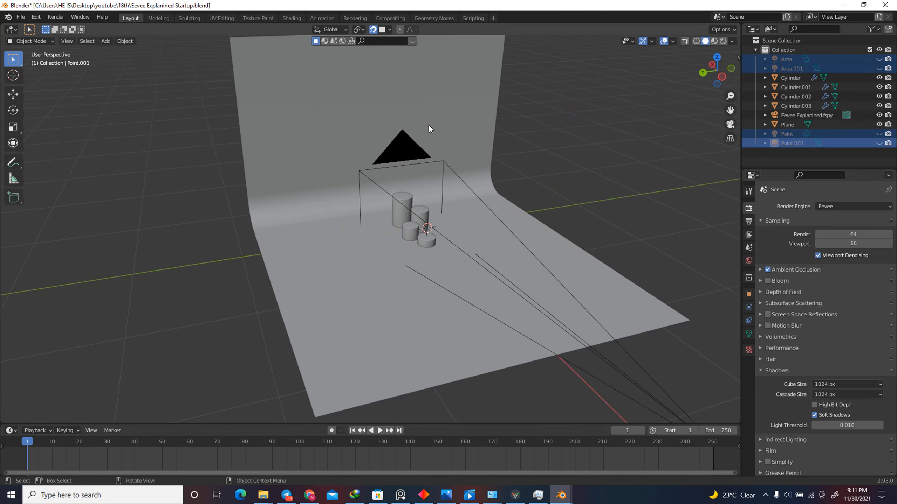
- Set the world background strength to 1 and return the viewport to rendered shading
click(749, 261)
double_click(837, 280)
text(1)
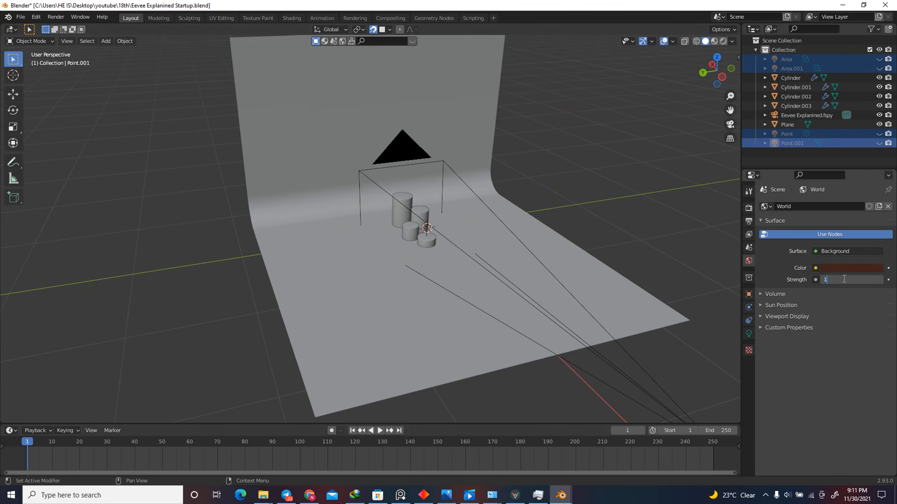
key(Return)
click(723, 41)
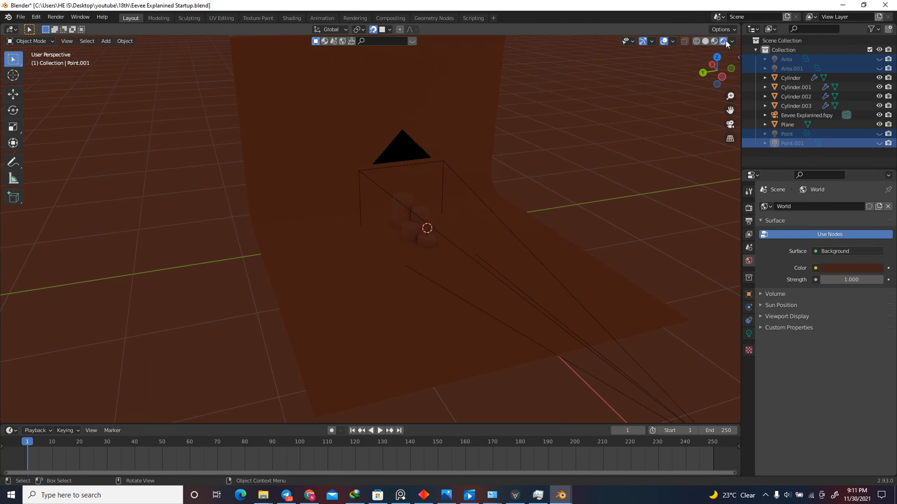
- Turn Ambient Occlusion off and on again to compare its contact shadows around the cylinders
scroll(396, 225, up, 6)
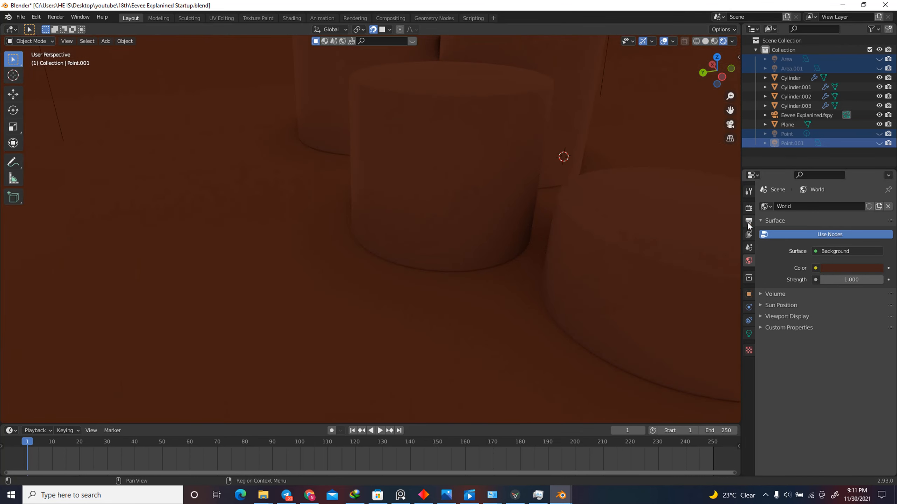
click(749, 208)
scroll(243, 253, down, 5)
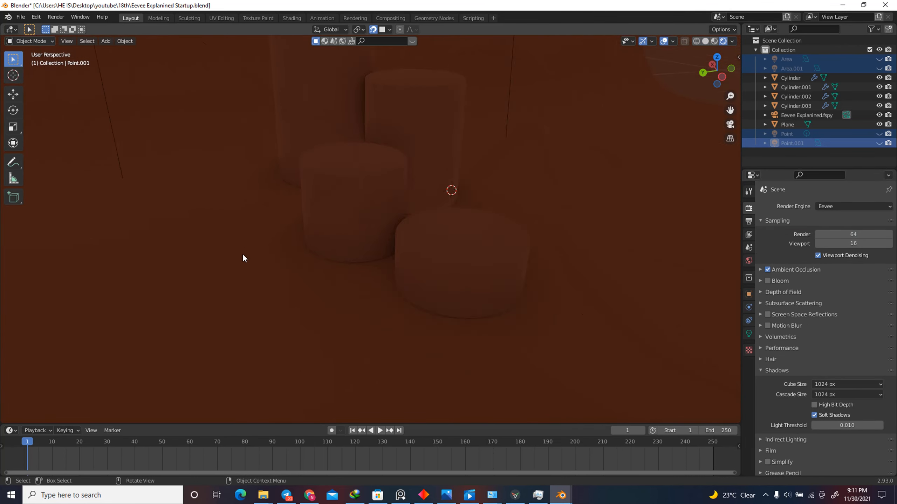
click(767, 269)
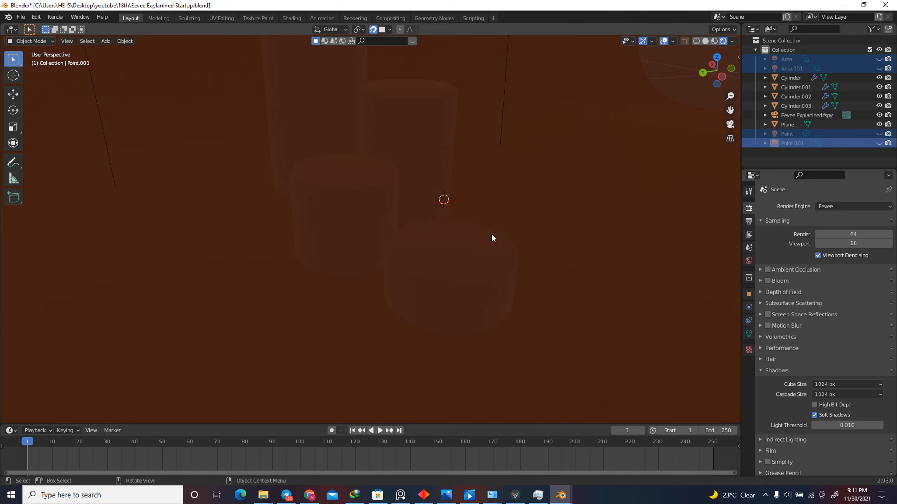
click(767, 269)
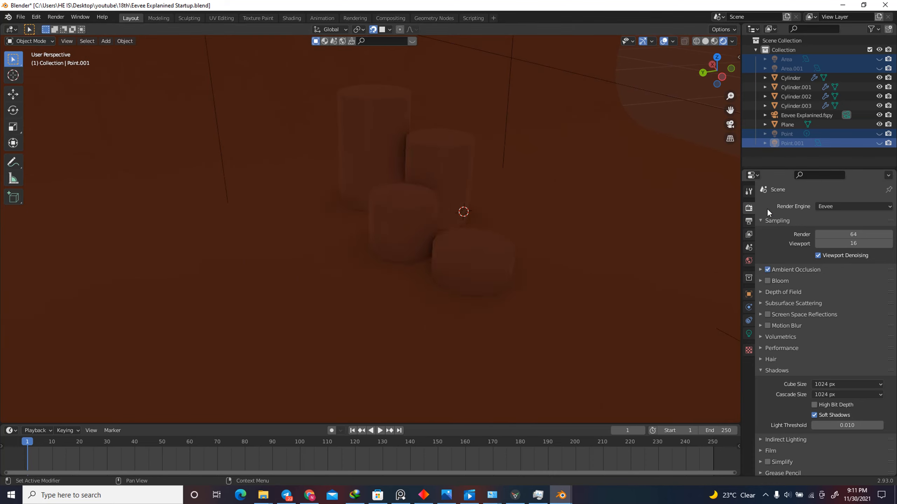
mouse_move(710, 73)
mouse_down()
mouse_move(690, 82)
mouse_move(703, 80)
mouse_up()
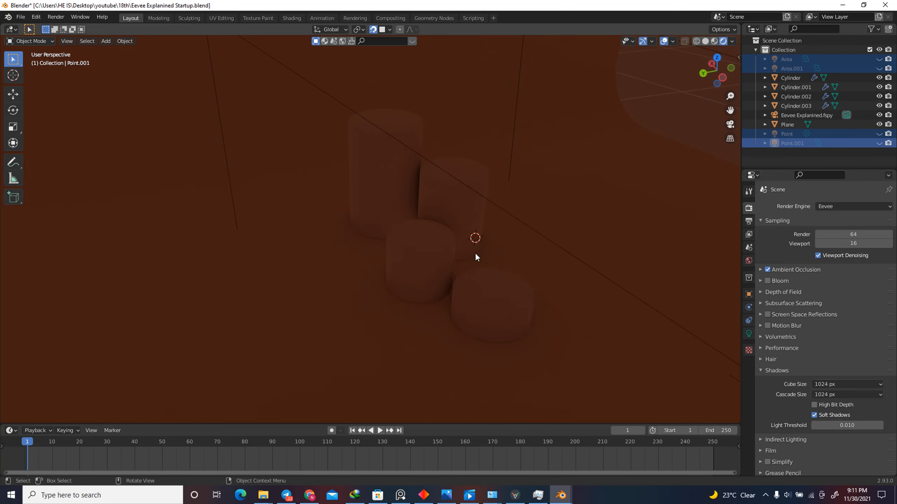
- Expand the Ambient Occlusion settings and try out Distance and Factor, keeping them at 0.2 m and 1.00
click(761, 270)
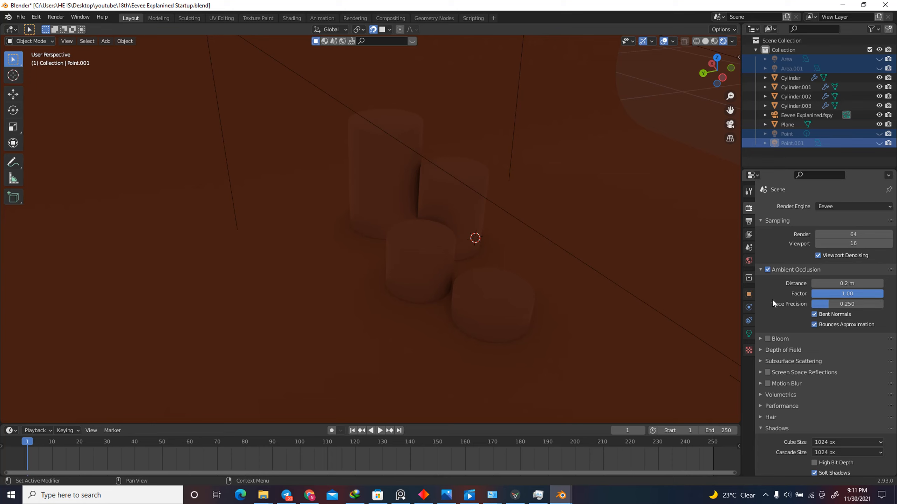
mouse_move(847, 283)
mouse_down()
mouse_move(862, 284)
mouse_move(19, 284)
mouse_move(885, 282)
mouse_move(4, 276)
mouse_move(842, 279)
mouse_up()
drag(849, 294, 889, 275)
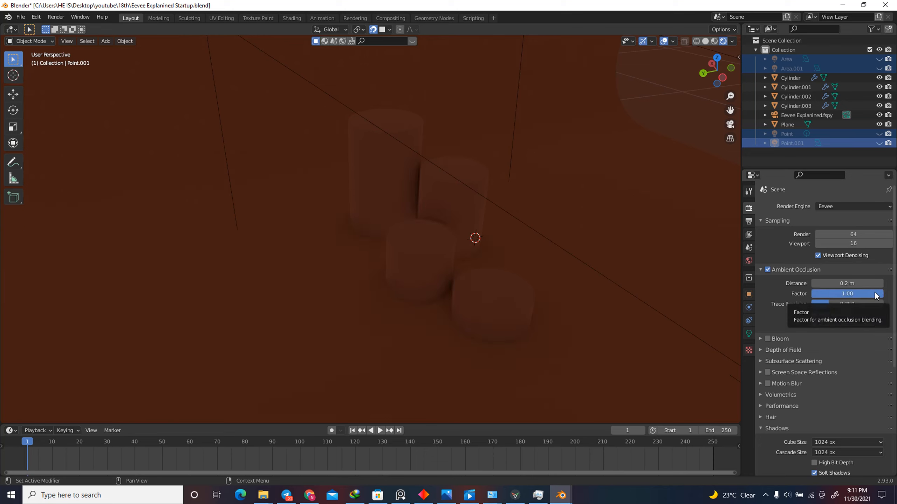
- Test the ambient occlusion Trace Precision at 1.000 and 0.000, and restore it to 0.25
mouse_move(879, 303)
mouse_down()
mouse_move(104, 306)
mouse_move(707, 304)
mouse_move(181, 316)
mouse_move(615, 314)
mouse_move(191, 315)
mouse_up()
scroll(451, 284, up, 2)
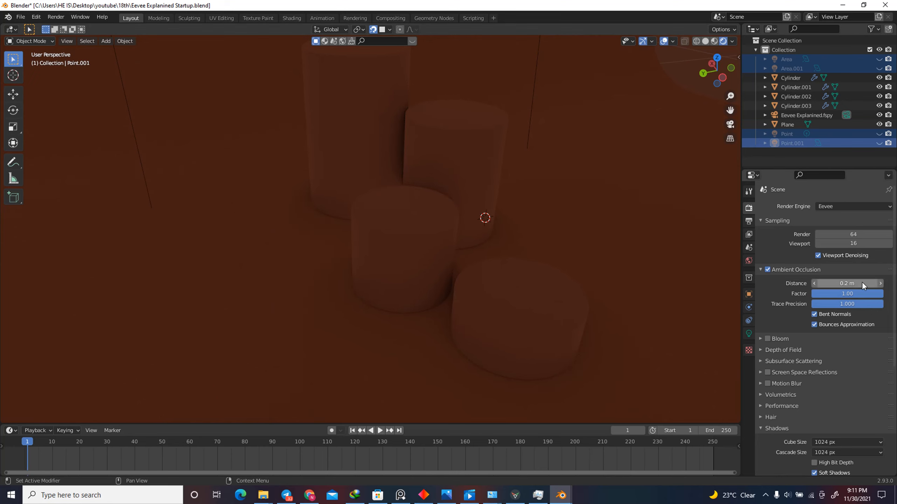
mouse_move(814, 304)
mouse_down()
mouse_move(877, 278)
mouse_move(16, 279)
mouse_move(700, 317)
mouse_up()
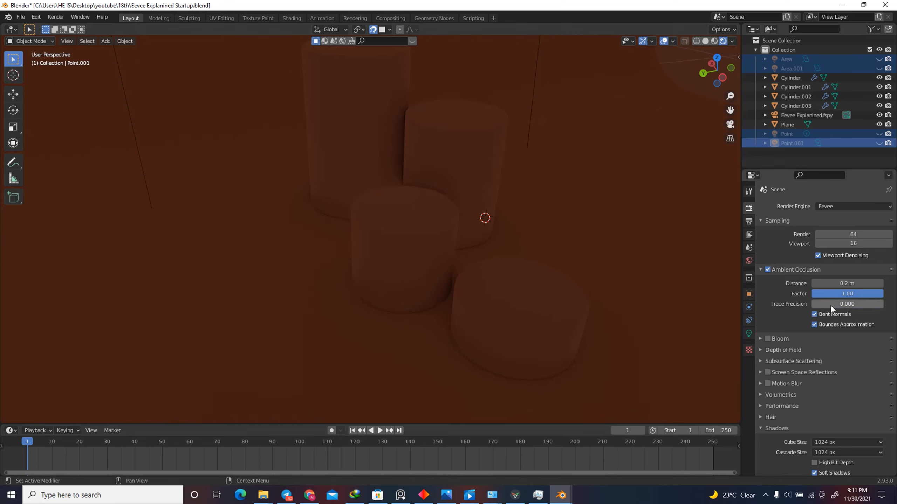
mouse_move(831, 302)
mouse_down()
mouse_move(848, 302)
mouse_move(101, 303)
mouse_move(792, 306)
mouse_move(115, 312)
mouse_move(884, 304)
mouse_up()
click(855, 301)
text(0.25)
key(Return)
- Toggle Bounces Approximation and Bent Normals off and back on while examining the base of a cylinder
click(815, 324)
click(815, 325)
scroll(394, 311, up, 6)
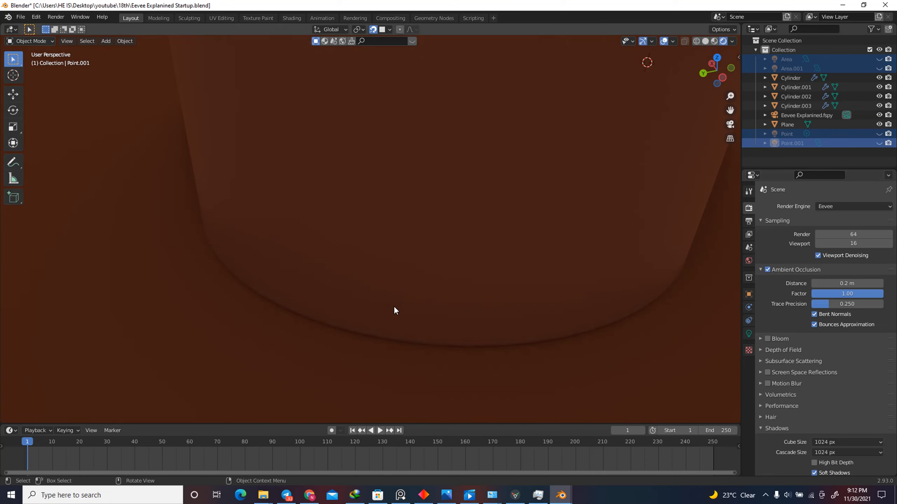
scroll(459, 332, down, 3)
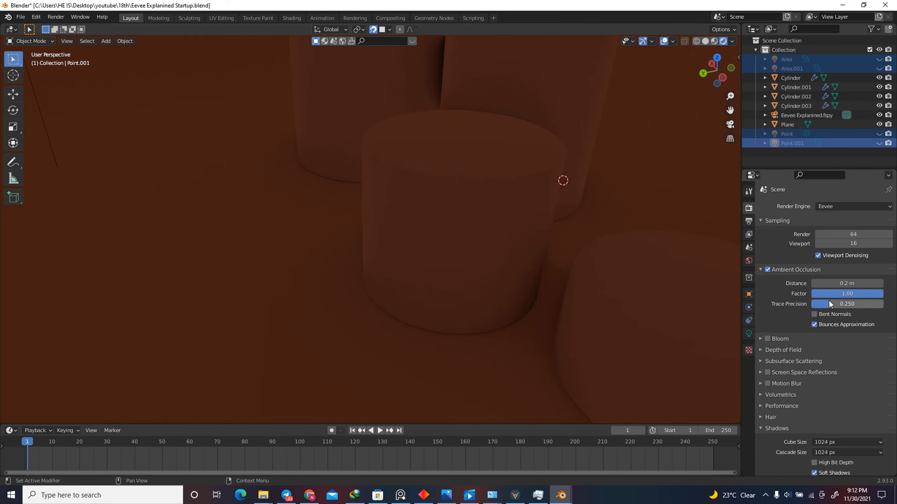
click(814, 314)
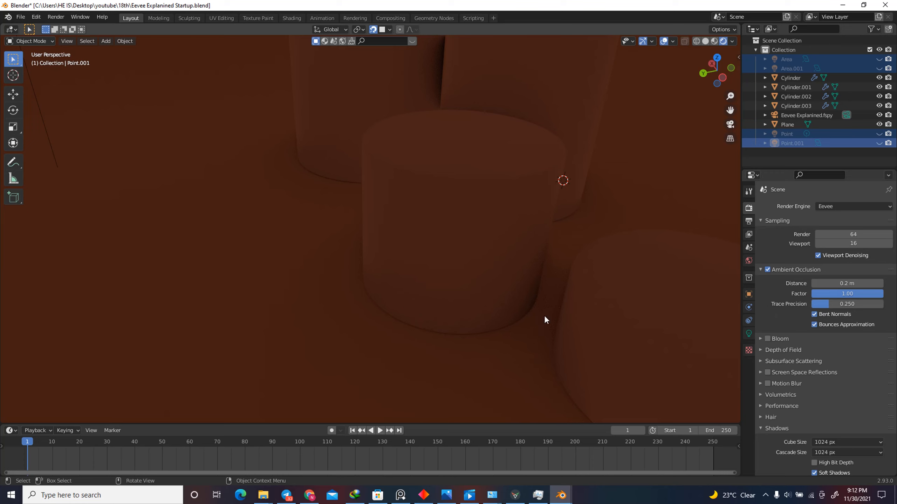
- Disable Bounces Approximation, compare the shading between the cylinders, and enable it again
click(814, 324)
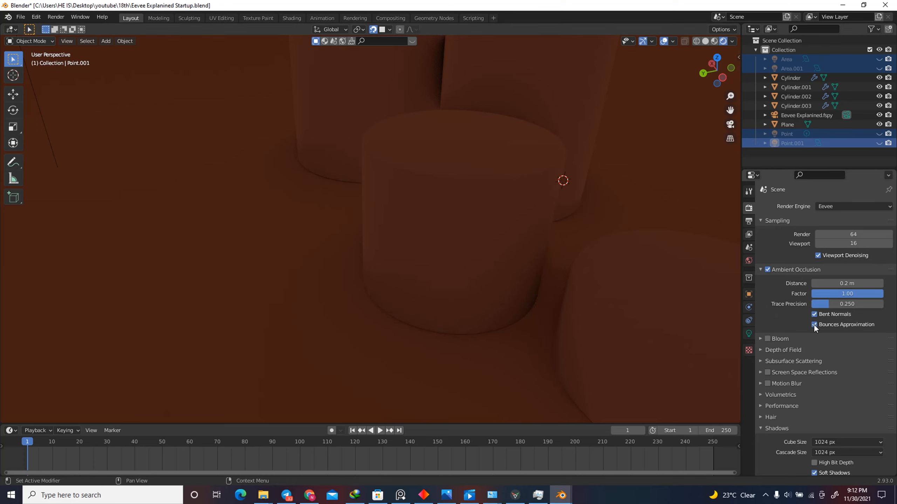
scroll(380, 324, down, 4)
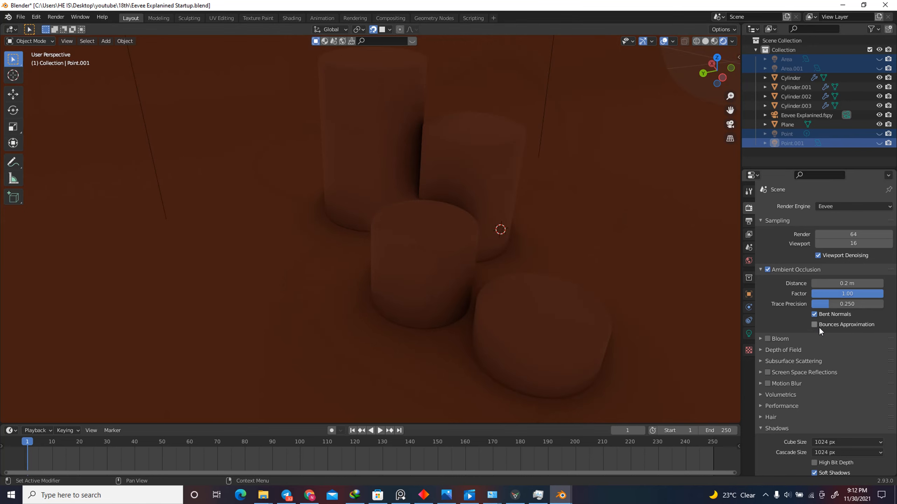
scroll(423, 299, down, 3)
scroll(424, 286, up, 3)
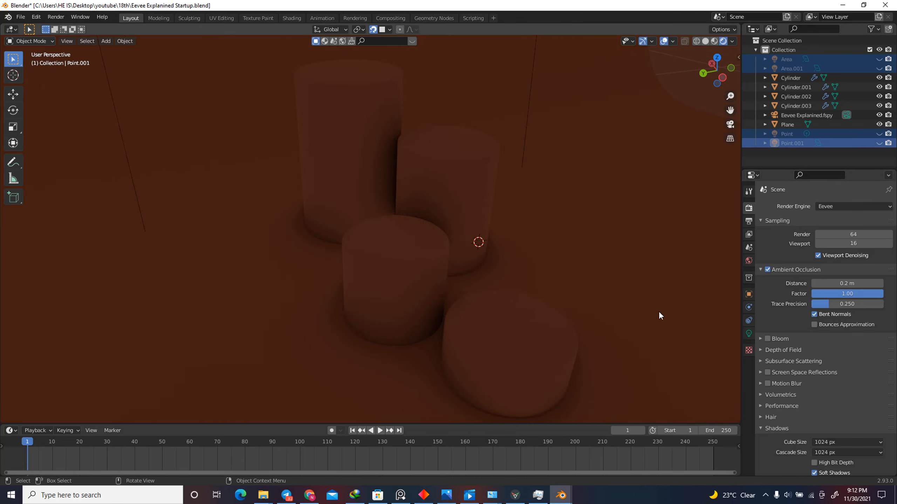
click(825, 324)
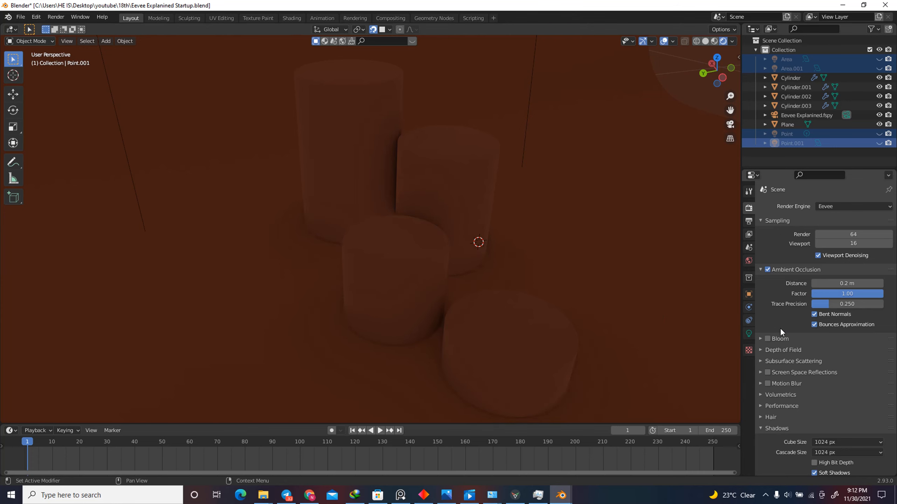
- Switch Bounces Approximation off once more to check the contact shading around the front cylinders, and switch it back on
click(814, 324)
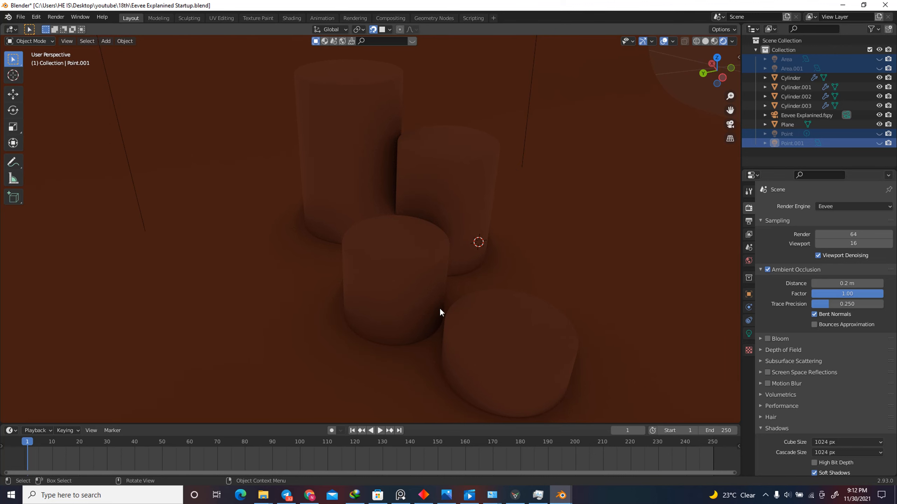
click(814, 324)
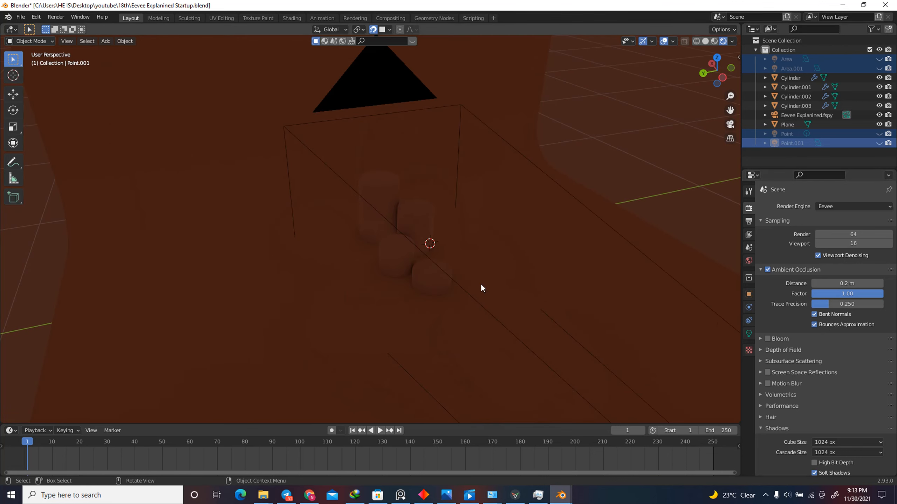
- Unhide all the scene lights and set the world background Strength to 0
scroll(384, 282, down, 3)
key(alt+h)
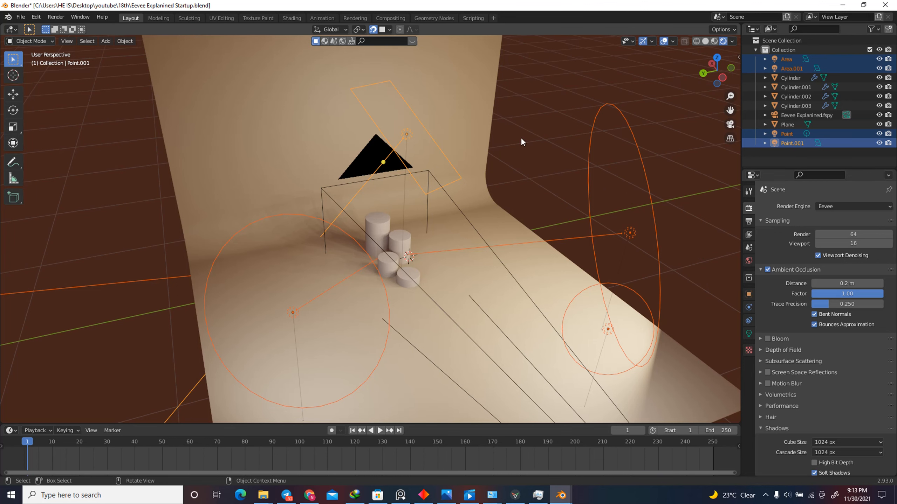
click(749, 260)
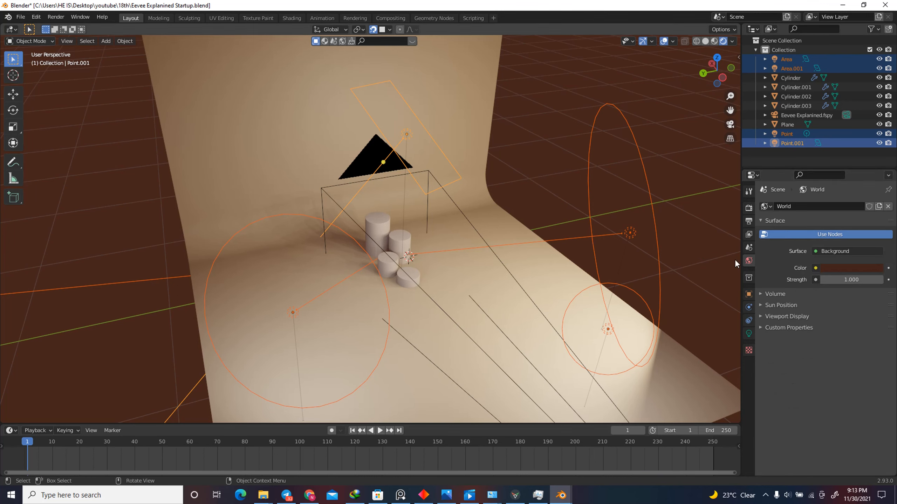
click(849, 279)
text(0)
key(Return)
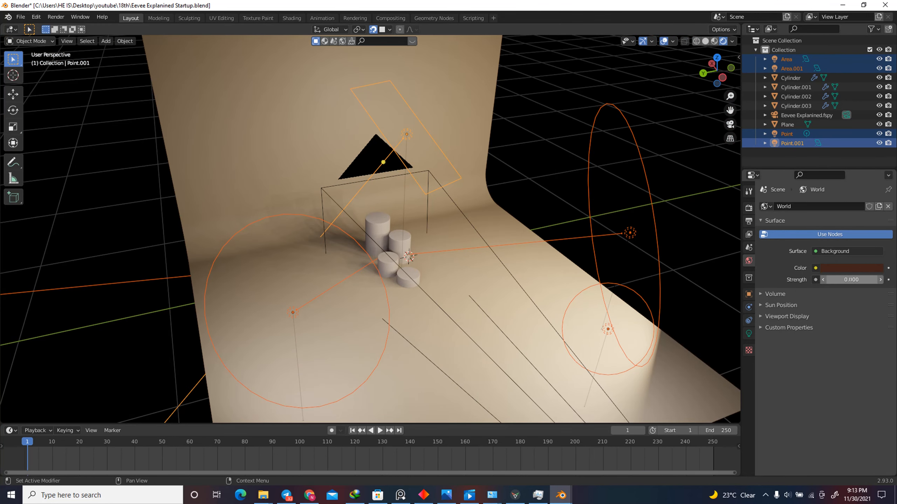
- Return to the render settings, enable Bloom with an off-and-on comparison, and expand its settings
click(748, 207)
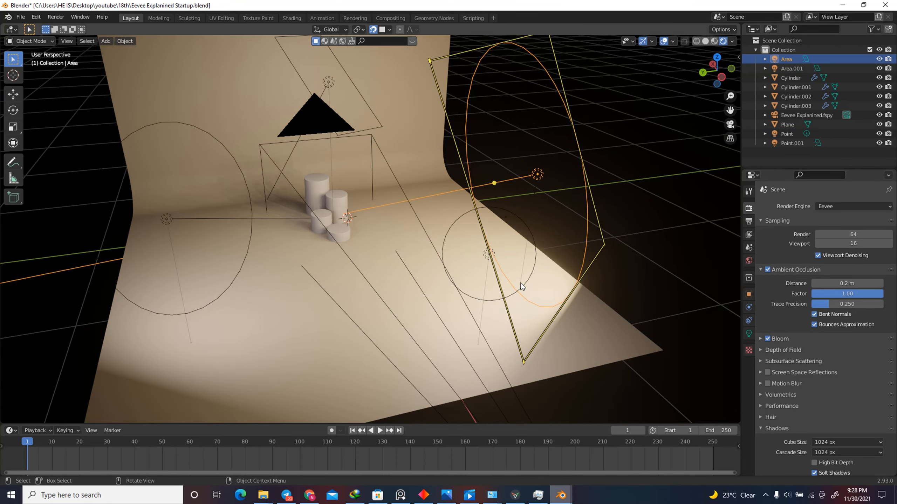
click(767, 338)
click(768, 338)
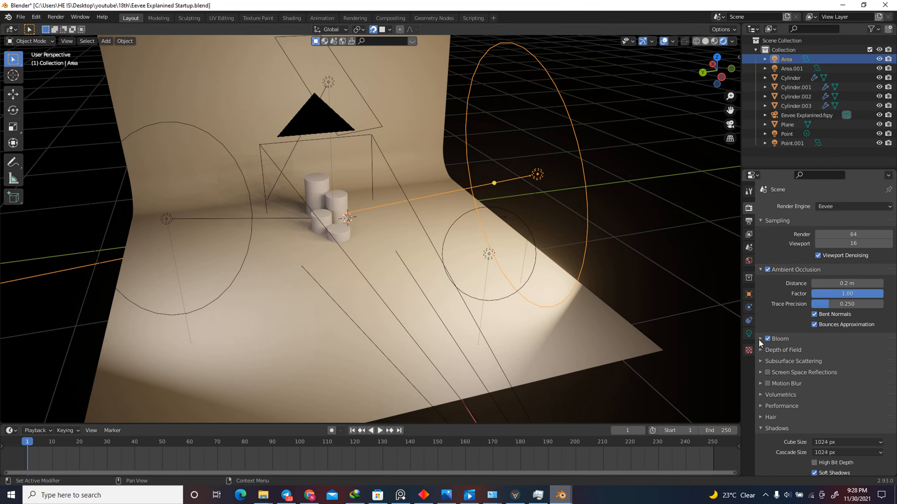
click(760, 339)
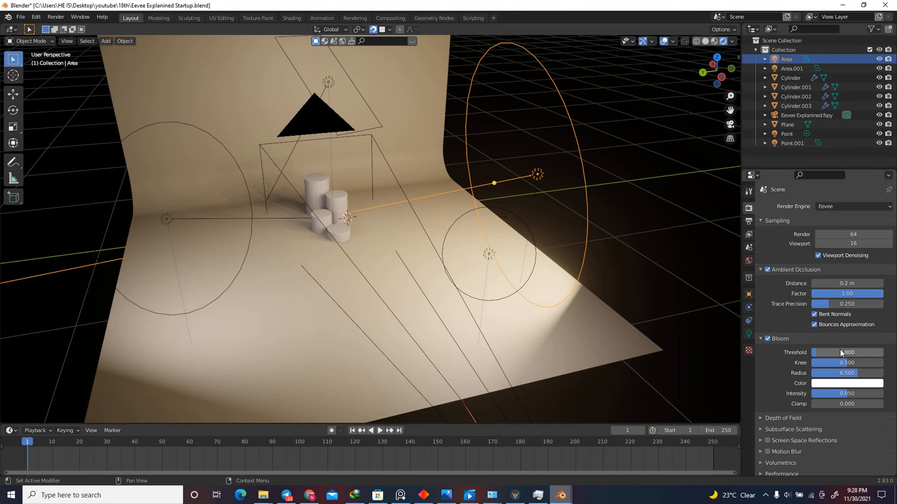
- Test the Bloom Threshold at 0, about 2.6 and 0.5, and restore it to 0.8
drag(825, 351, 750, 335)
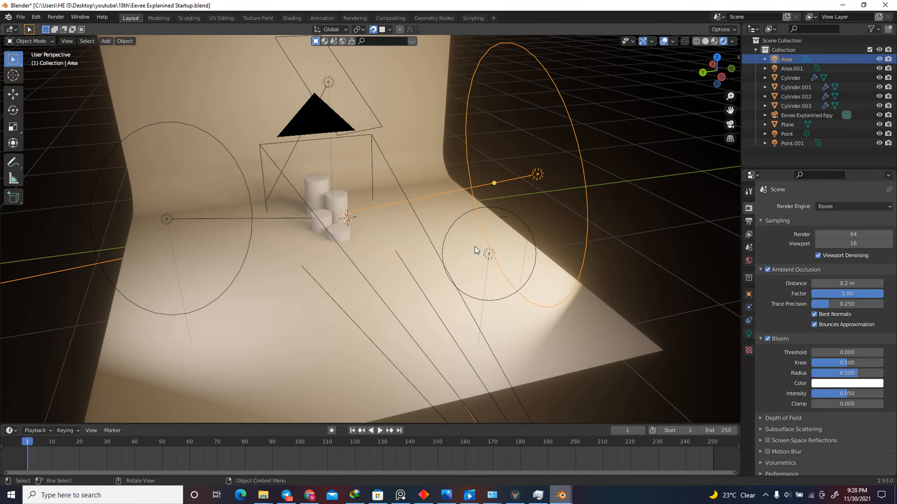
drag(818, 352, 829, 352)
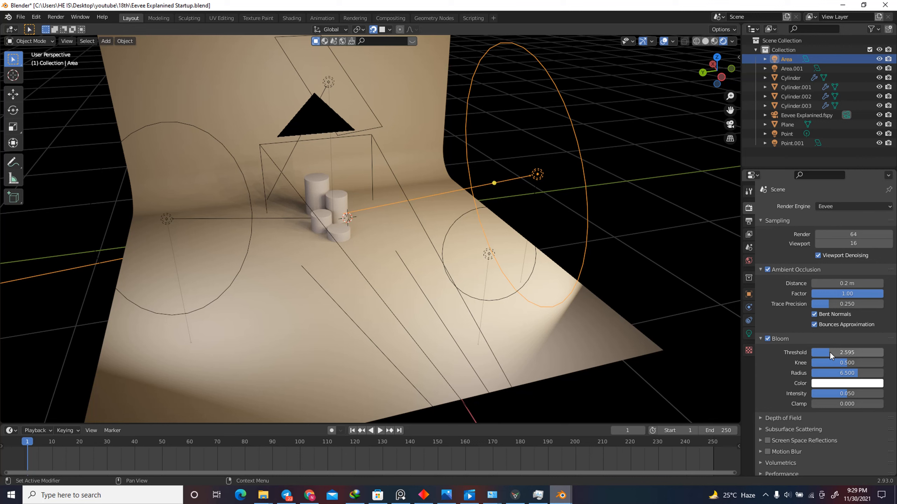
double_click(830, 352)
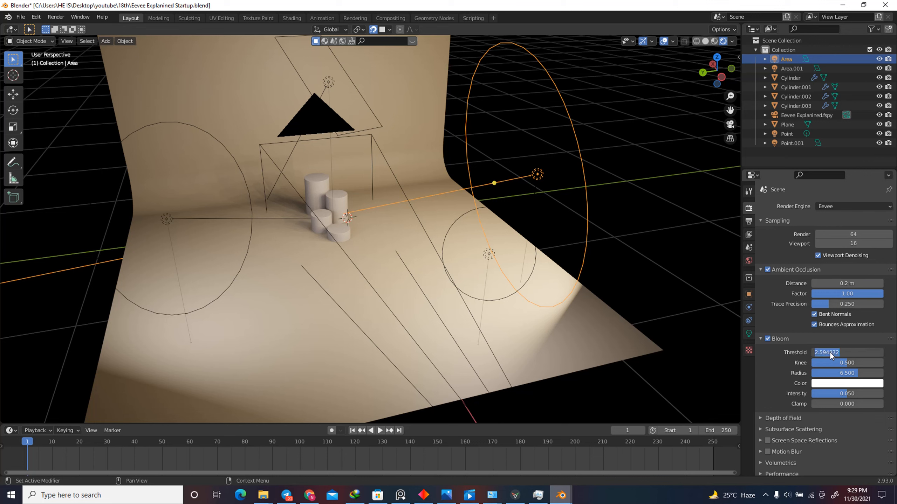
text(0.5)
key(Return)
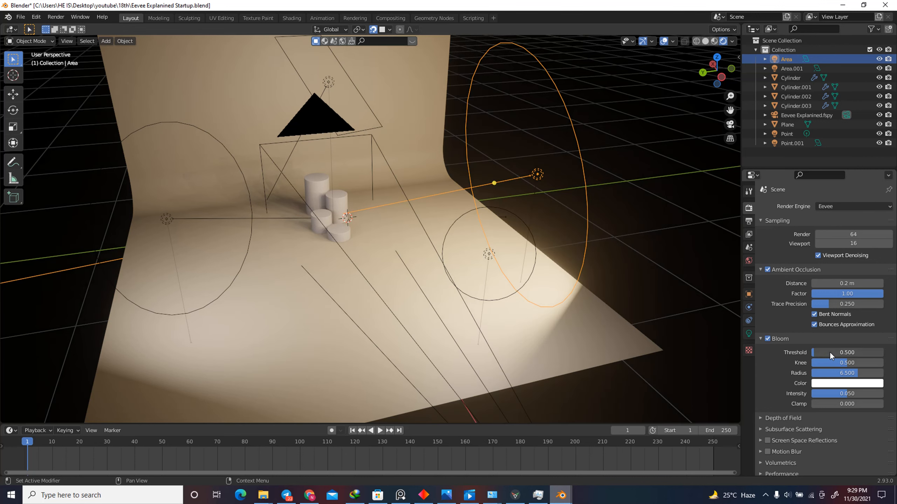
text(0.8)
key(Return)
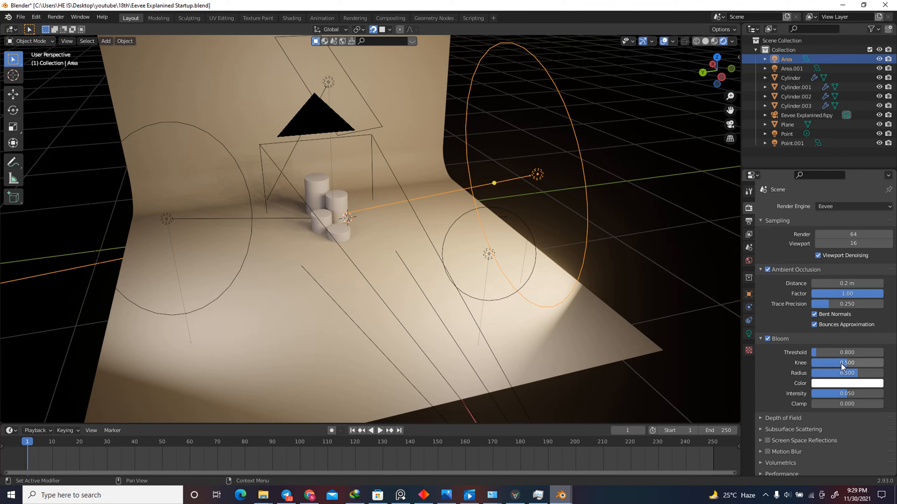
- Try the Bloom Knee at 1.000 and a different Radius, restoring them to 0.5 and 6.5
drag(841, 364, 856, 349)
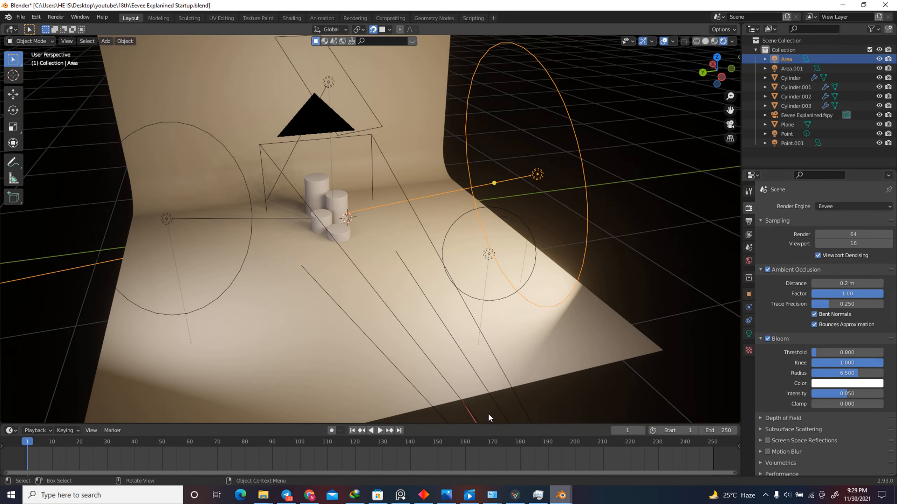
double_click(851, 364)
text(0.5)
key(Return)
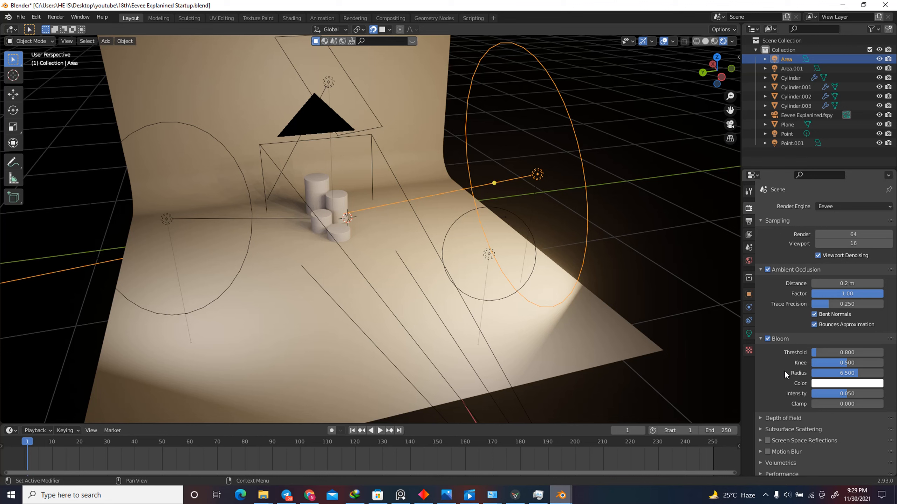
drag(836, 373, 875, 378)
key(ctrl+z)
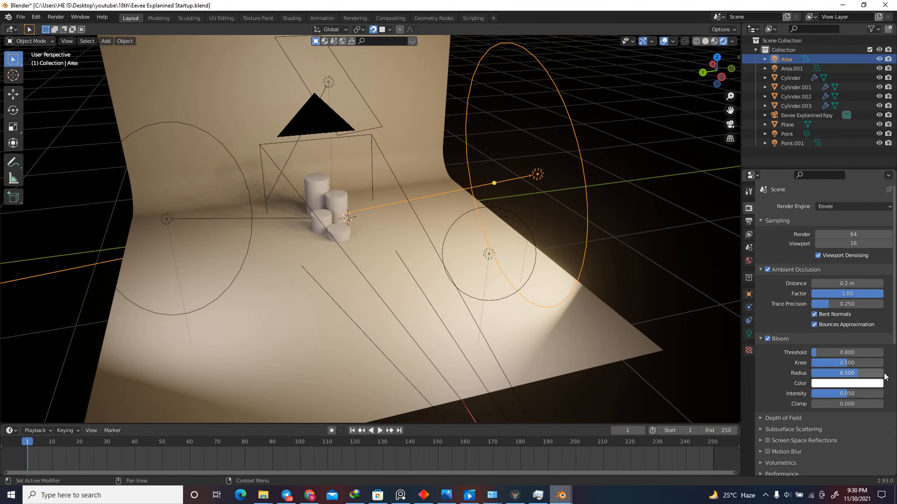
- Try out the Bloom Color and an Intensity of 0, restoring them to white and 0.05
click(833, 384)
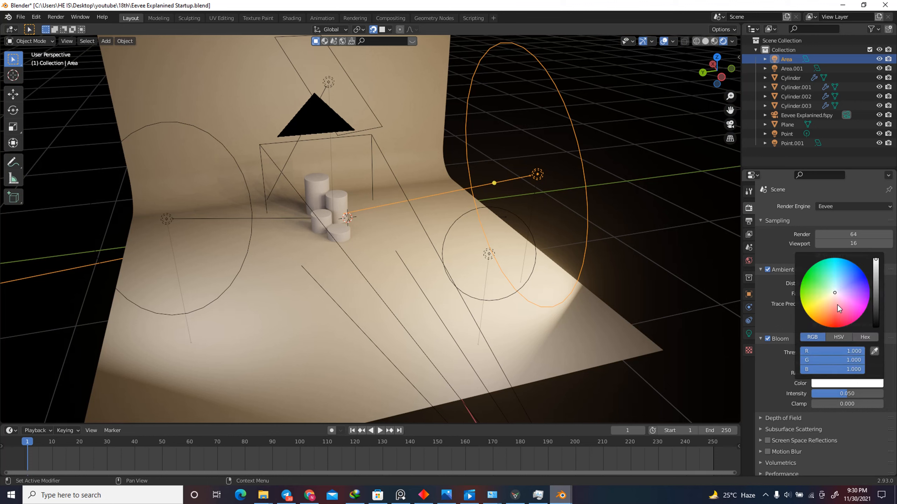
mouse_move(834, 297)
mouse_down()
mouse_move(836, 318)
mouse_move(824, 307)
mouse_move(825, 271)
mouse_move(850, 286)
mouse_move(843, 318)
mouse_move(810, 304)
mouse_move(830, 283)
mouse_move(834, 292)
mouse_up()
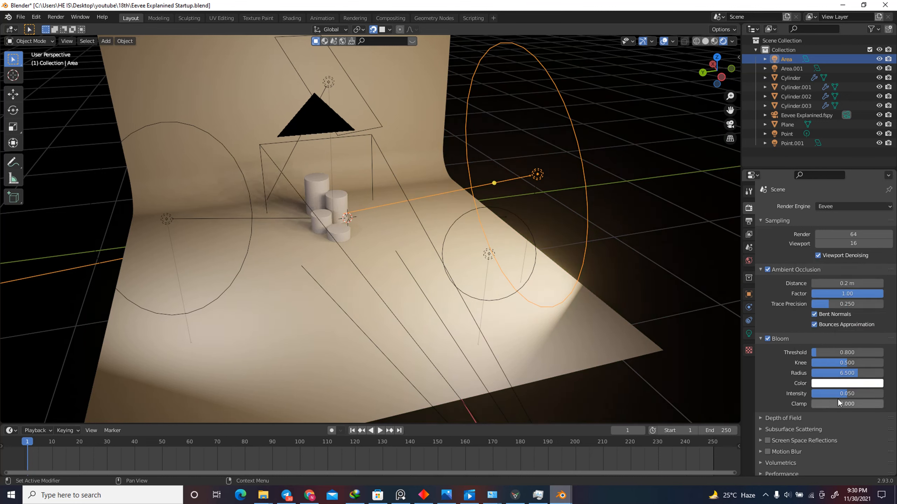
drag(844, 393, 795, 383)
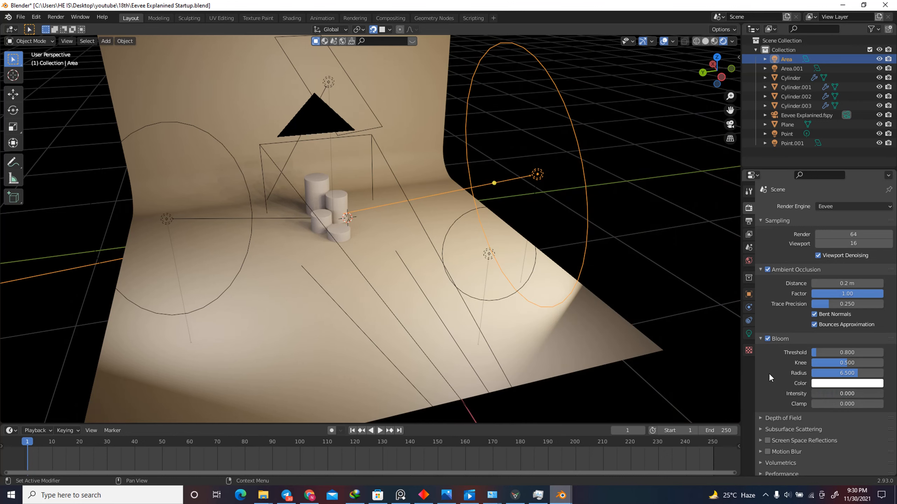
drag(823, 394, 884, 395)
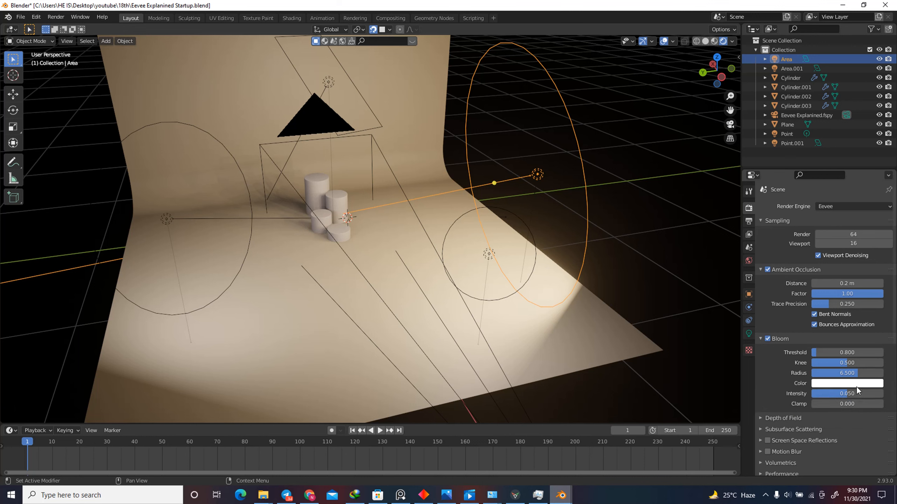
- Expand the Screen Space Reflections settings and enable the effect
scroll(846, 377, down, 3)
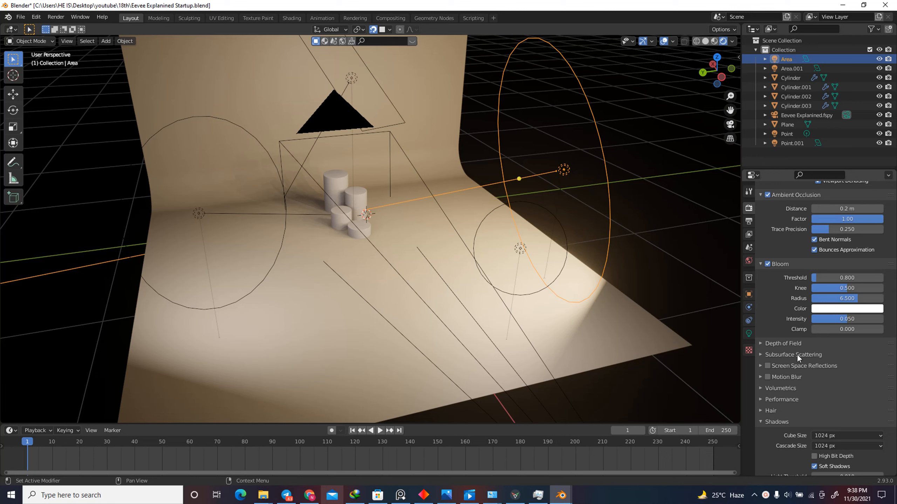
click(761, 366)
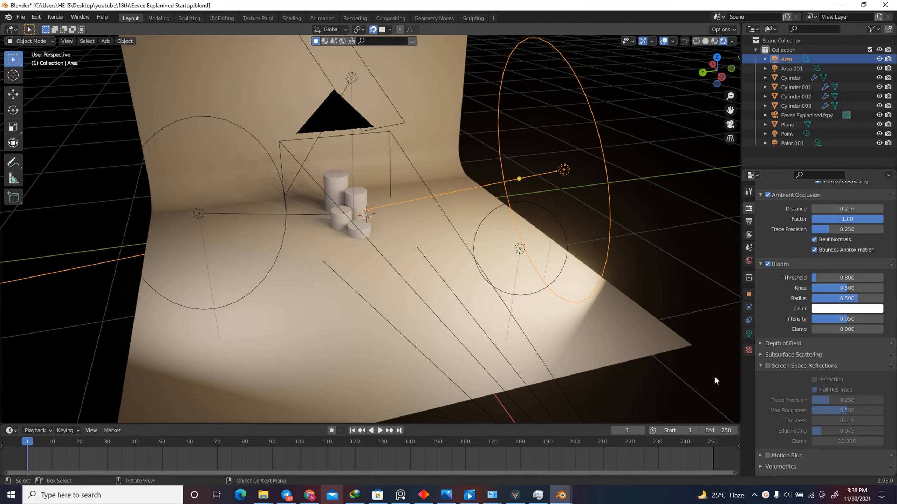
click(768, 365)
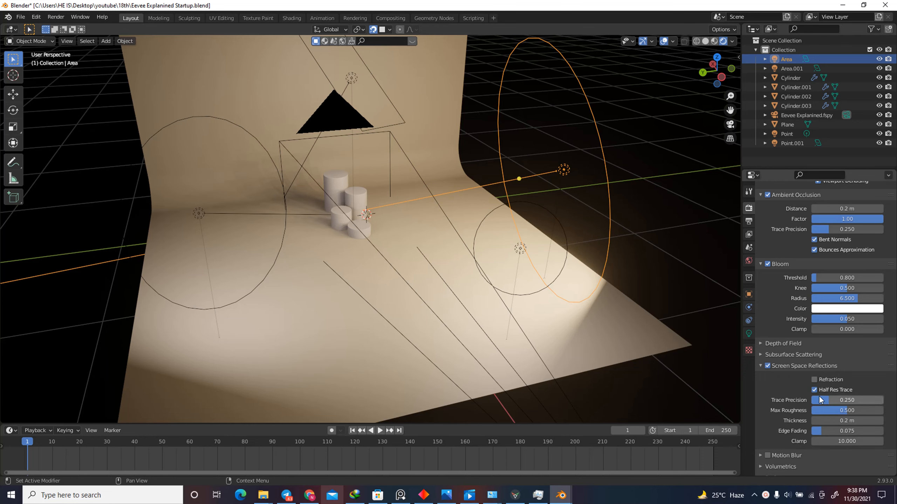
- Compare the cylinders up close with Screen Space Reflections off and on, leaving the effect enabled
scroll(354, 222, up, 3)
scroll(335, 209, up, 5)
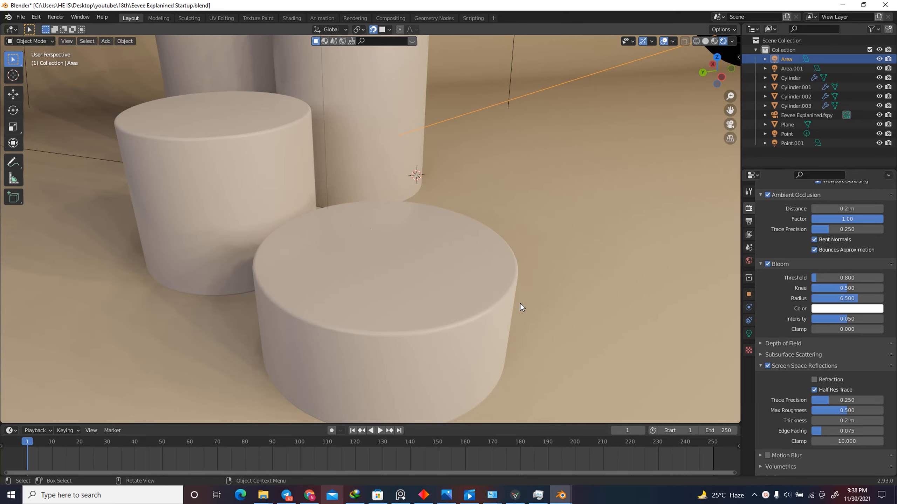
middle_drag(520, 304, 440, 231)
click(768, 366)
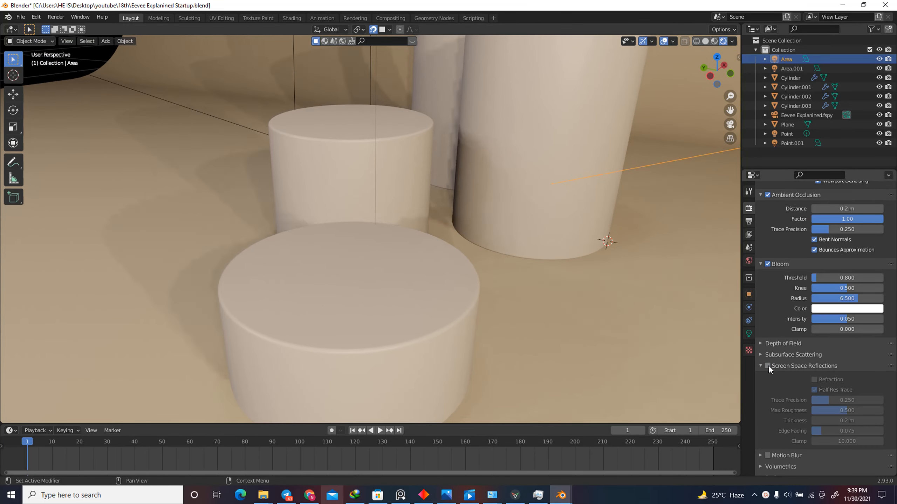
click(768, 366)
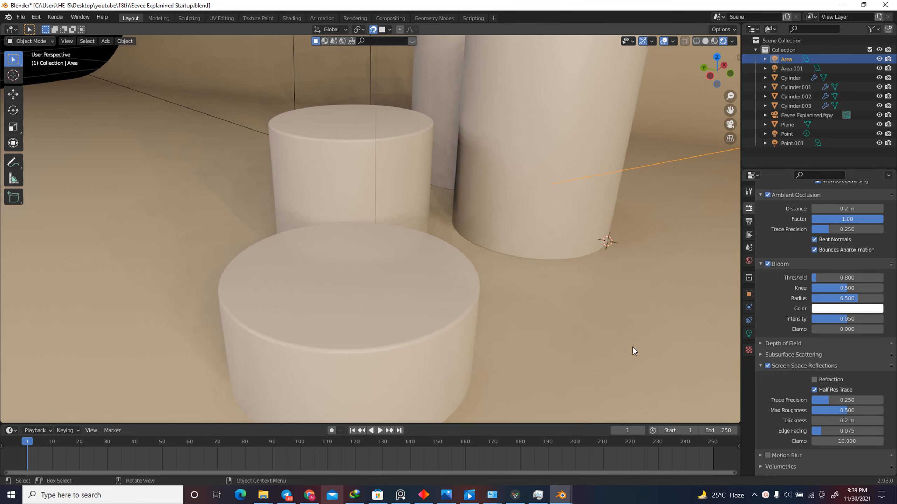
- Set the material Roughness of the short front cylinder, Cylinder.001, to 0
click(345, 289)
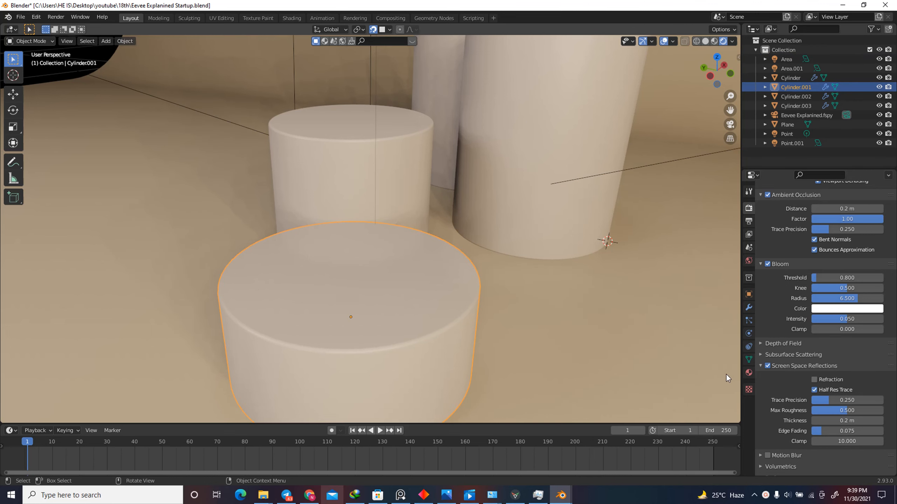
click(748, 372)
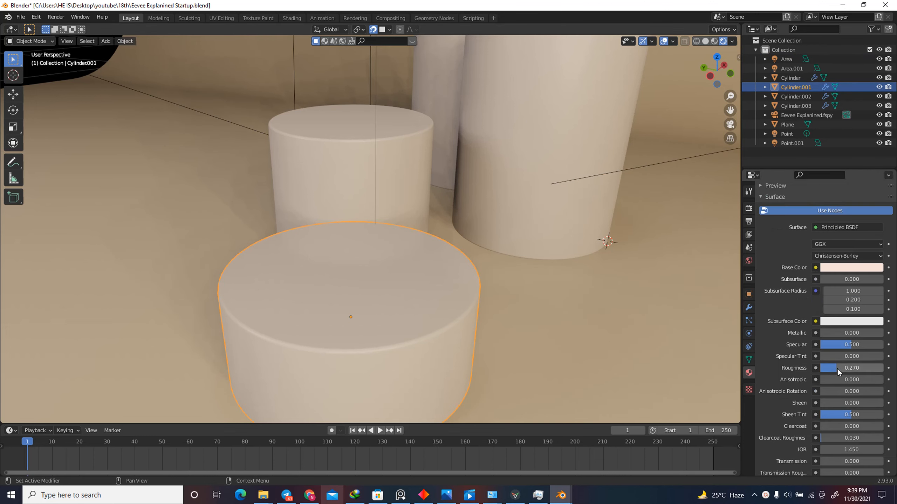
drag(840, 368, 778, 369)
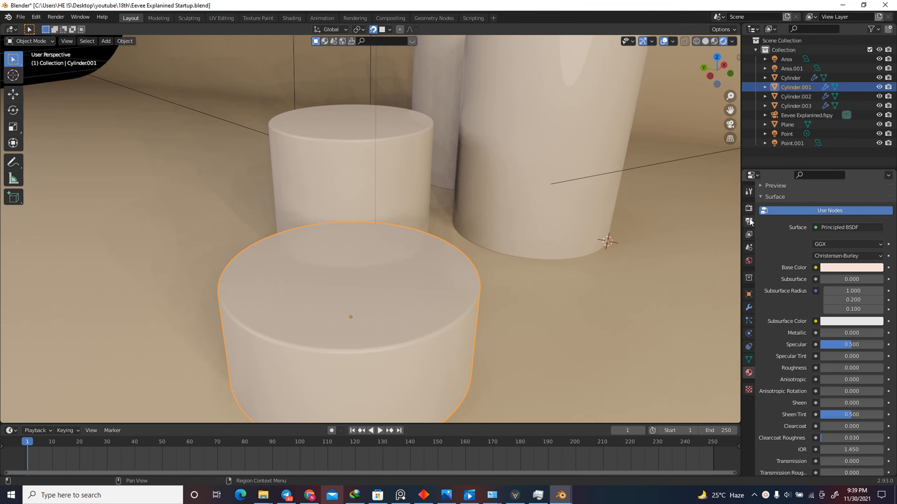
- Toggle Screen Space Reflections off and back on to examine the reflection on the glossy front cylinder
click(749, 208)
click(767, 366)
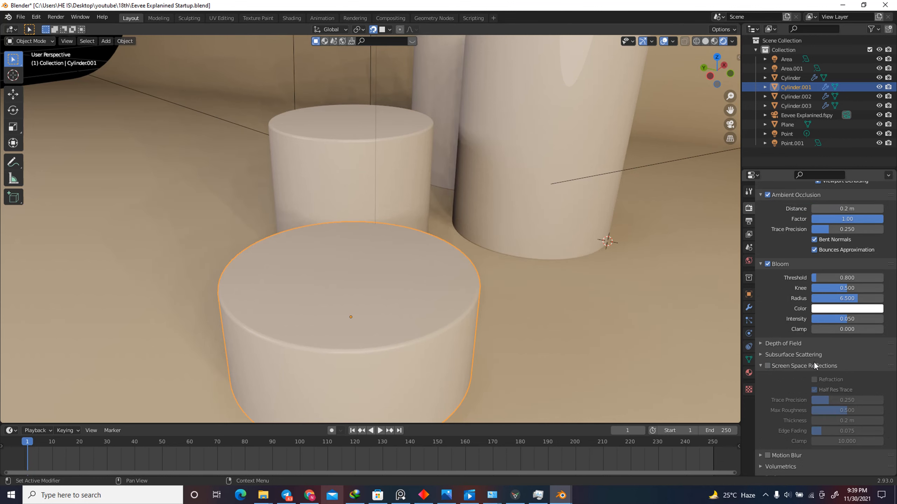
click(768, 366)
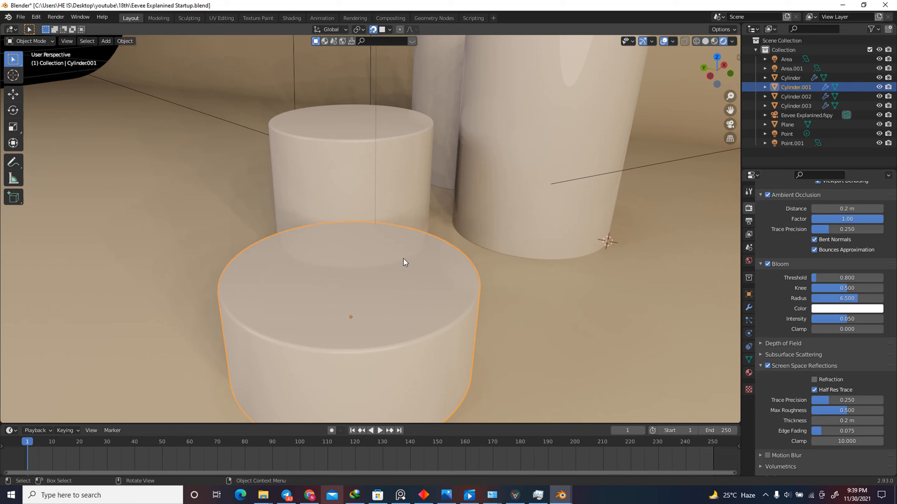
- Enable Refraction for Screen Space Reflections, and try out Trace Precision and Max Roughness, keeping them at 0.250 and 0.500
click(818, 382)
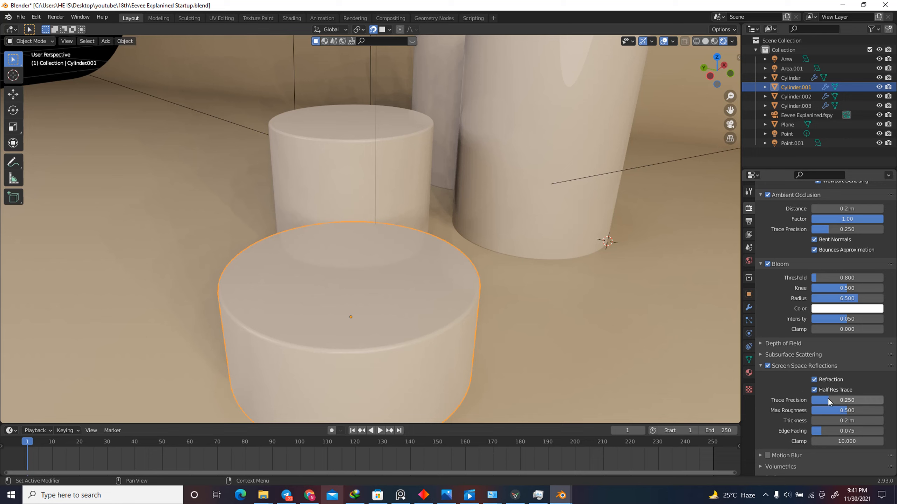
mouse_move(827, 401)
mouse_down()
mouse_move(7, 397)
mouse_move(787, 385)
mouse_move(48, 382)
mouse_move(894, 381)
mouse_move(887, 381)
mouse_up()
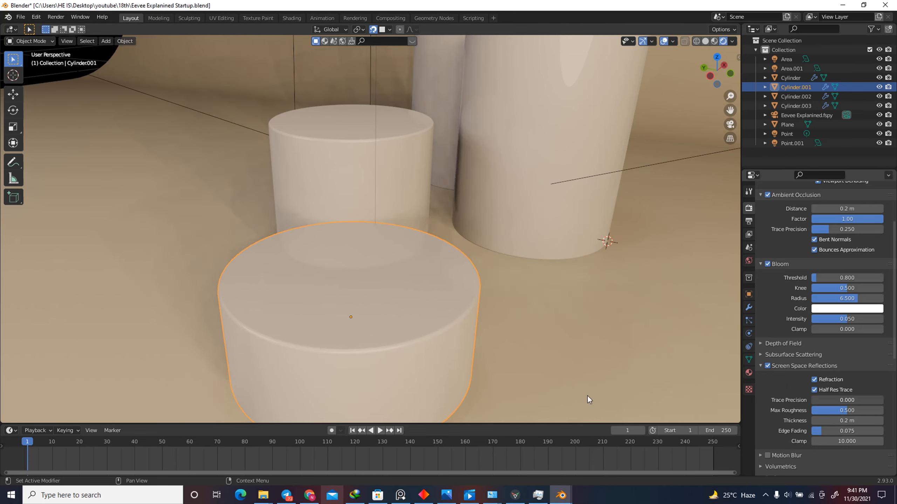
key(BackSpace)
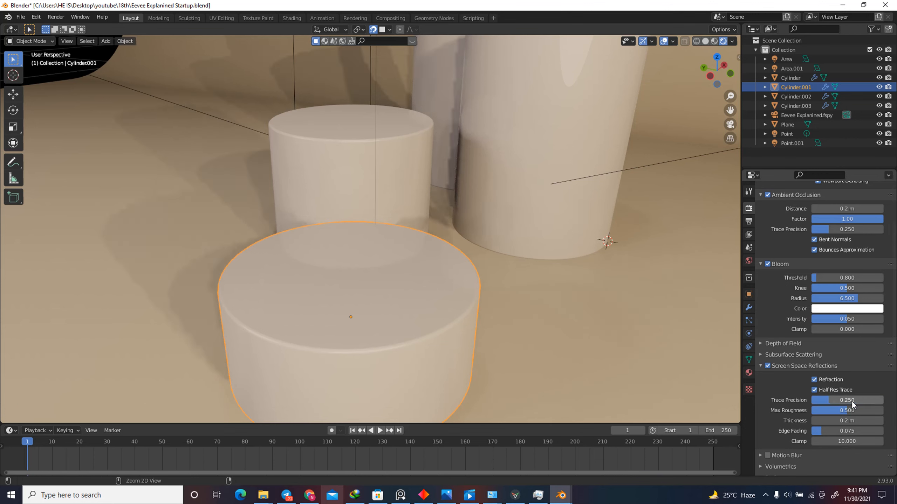
drag(845, 413, 883, 412)
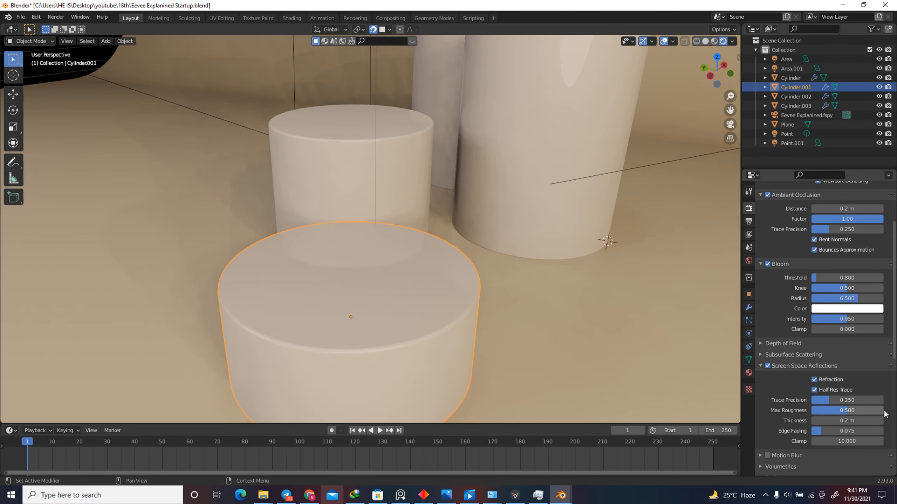
- Try Screen Space Reflections with Edge Fading at 0.500 and Clamp at 0.000, undoing each change
key(BackSpace)
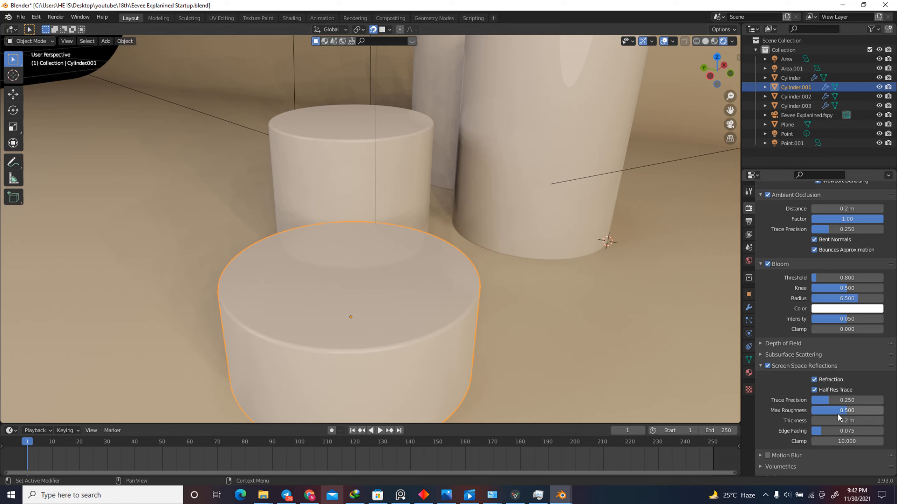
drag(833, 431, 18, 433)
key(ctrl+z)
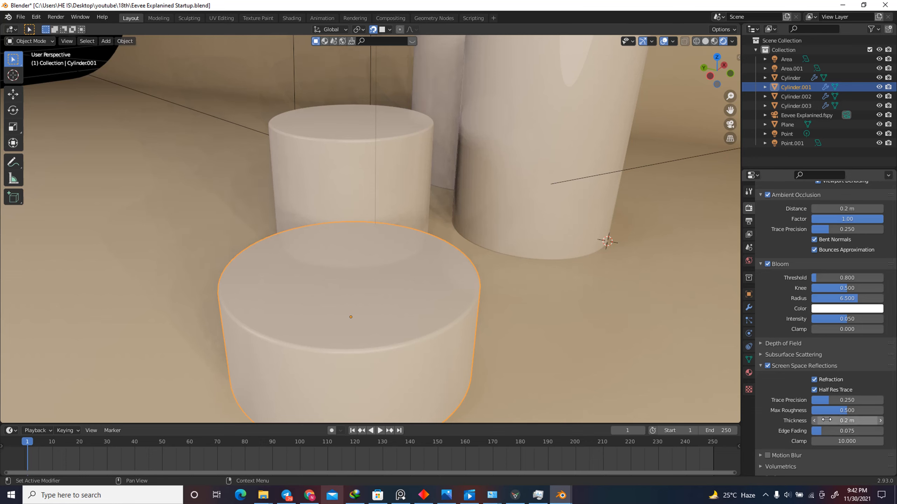
drag(822, 431, 21, 421)
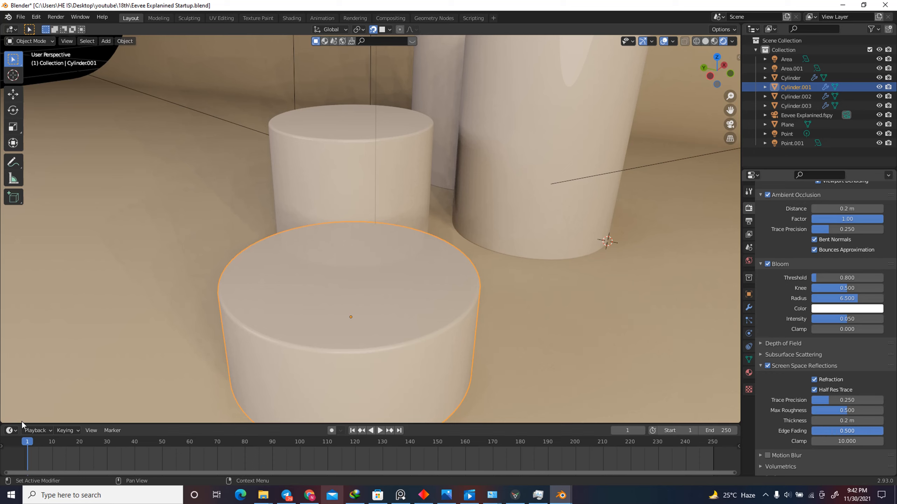
key(ctrl+z)
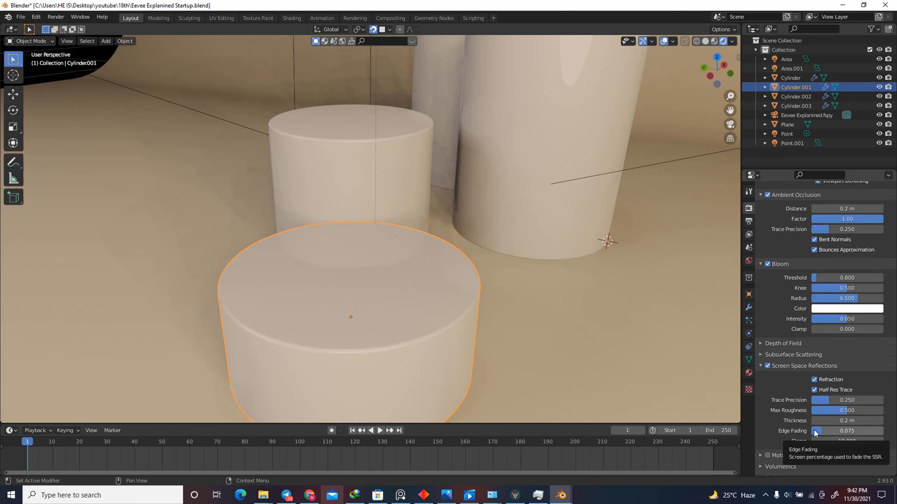
scroll(814, 431, down, 3)
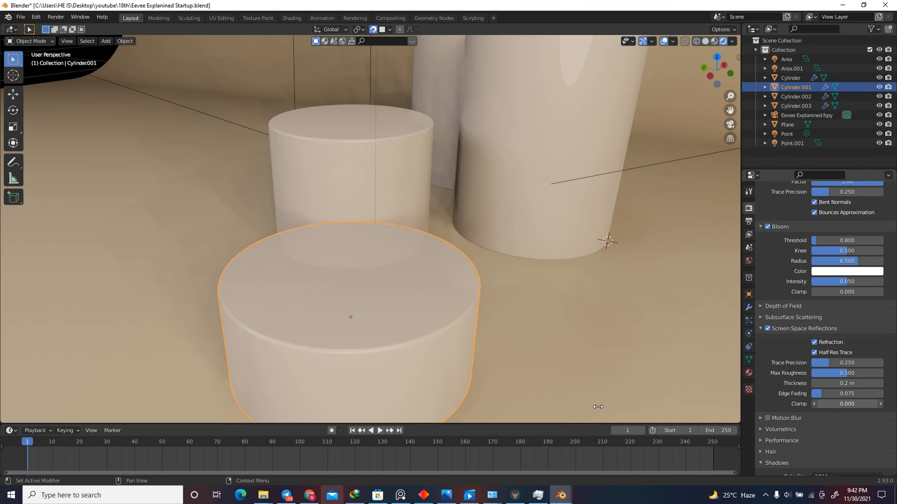
key(ctrl+z)
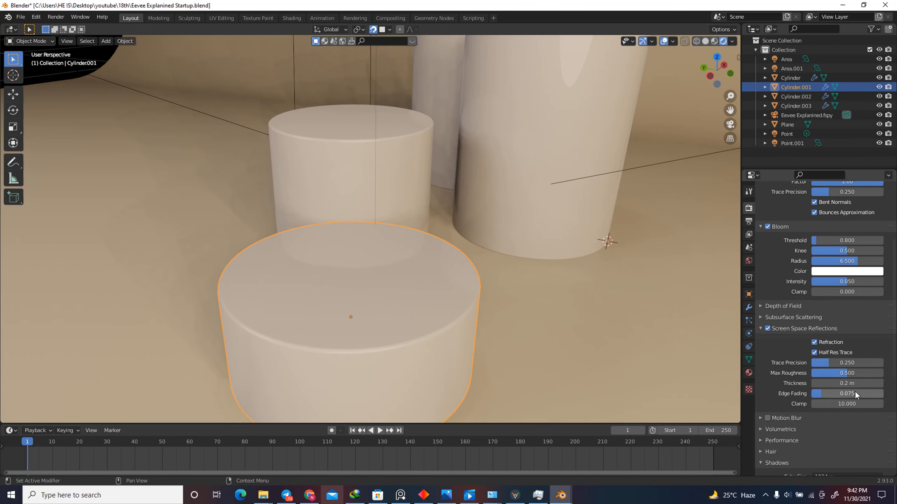
- Enable Motion Blur in the render settings and expand the Volumetrics settings
scroll(840, 379, down, 5)
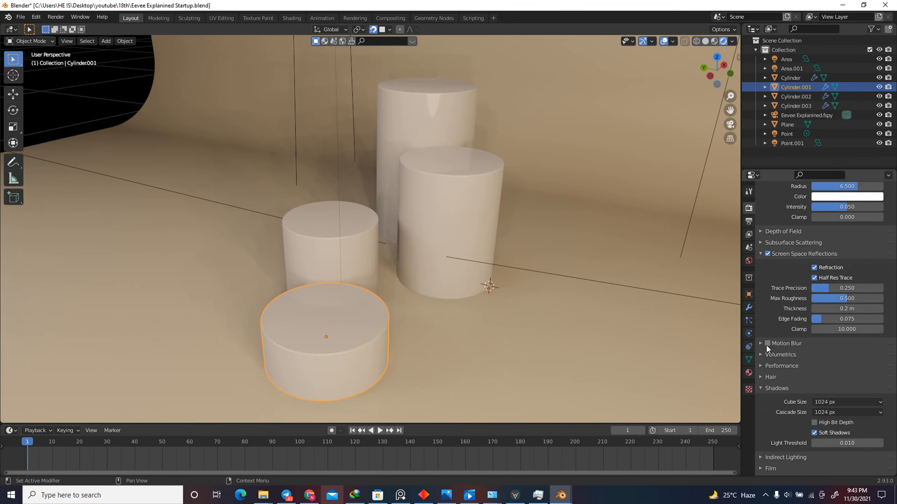
click(762, 343)
click(768, 343)
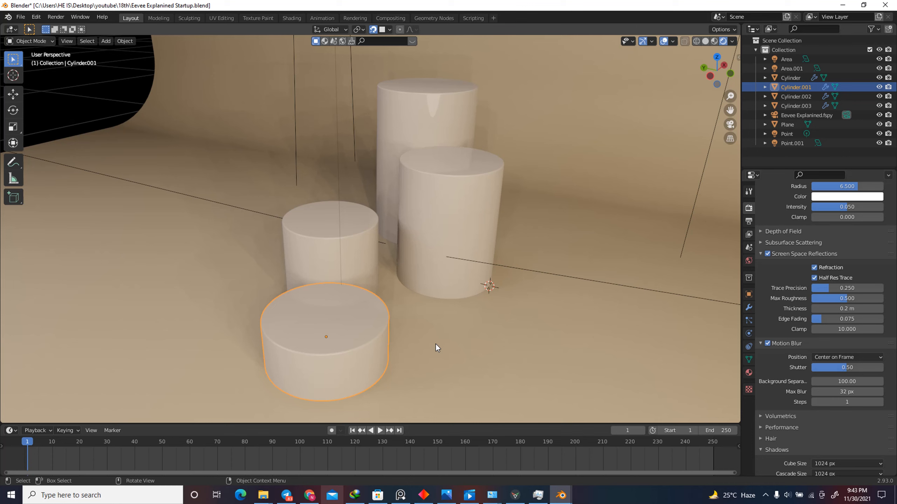
click(767, 344)
click(770, 343)
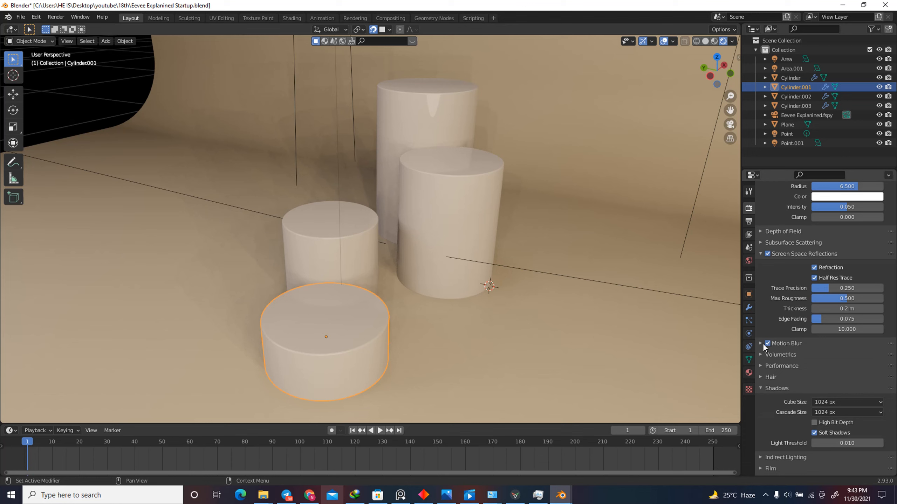
click(778, 354)
scroll(805, 345, down, 2)
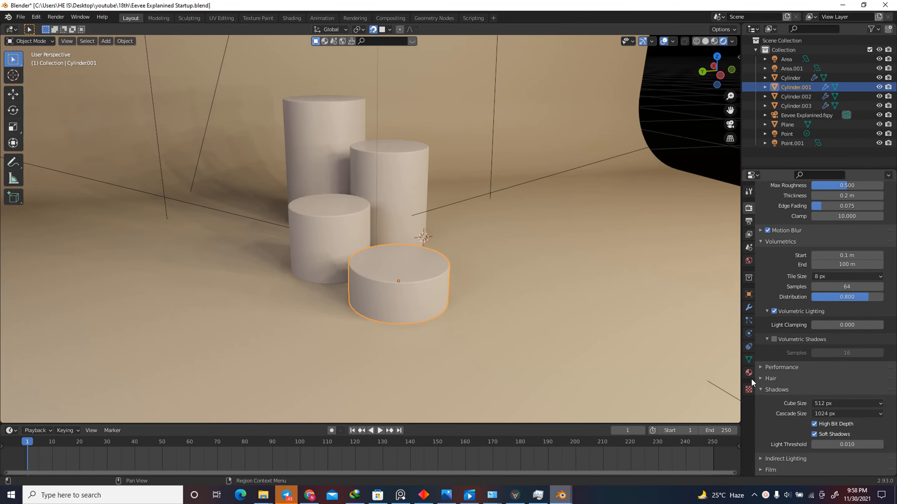
- Set the shadow Cube Size to 64 px and inspect the shadows around the short front cylinder up close
scroll(790, 398, down, 4)
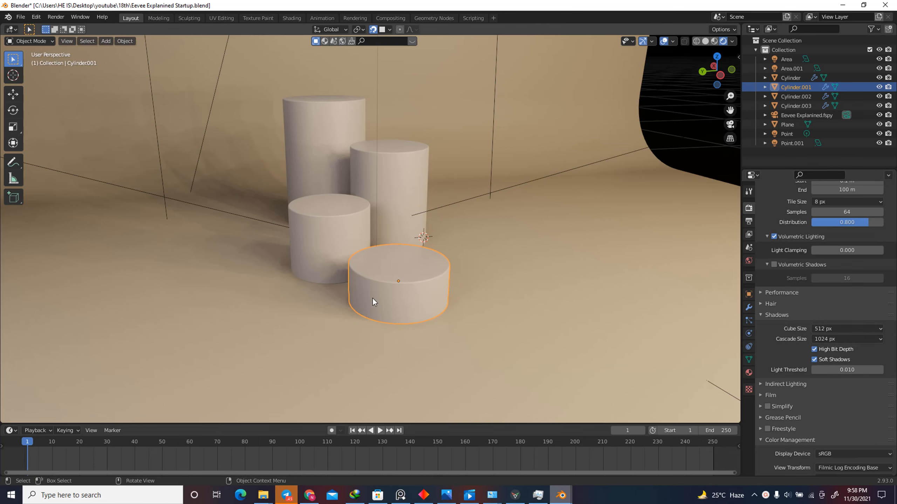
key(shift+grave)
key(w)
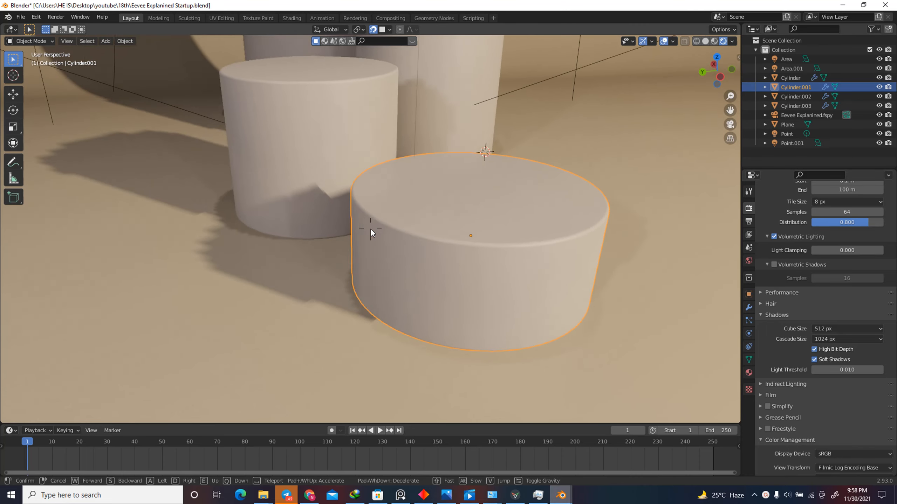
click(370, 228)
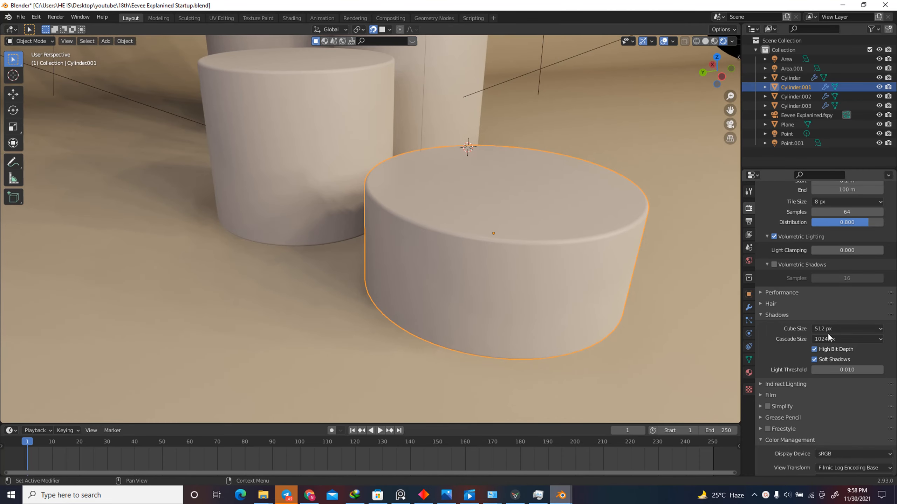
click(839, 329)
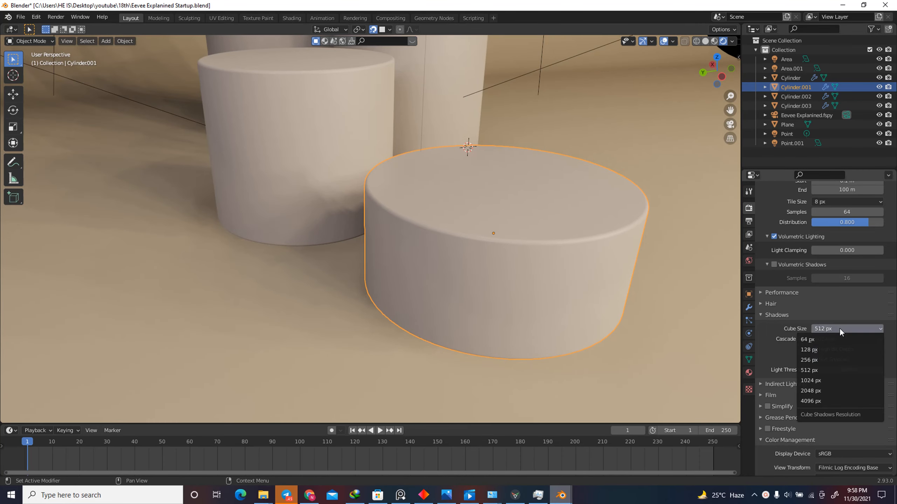
click(822, 338)
key(shift+grave)
key(s)
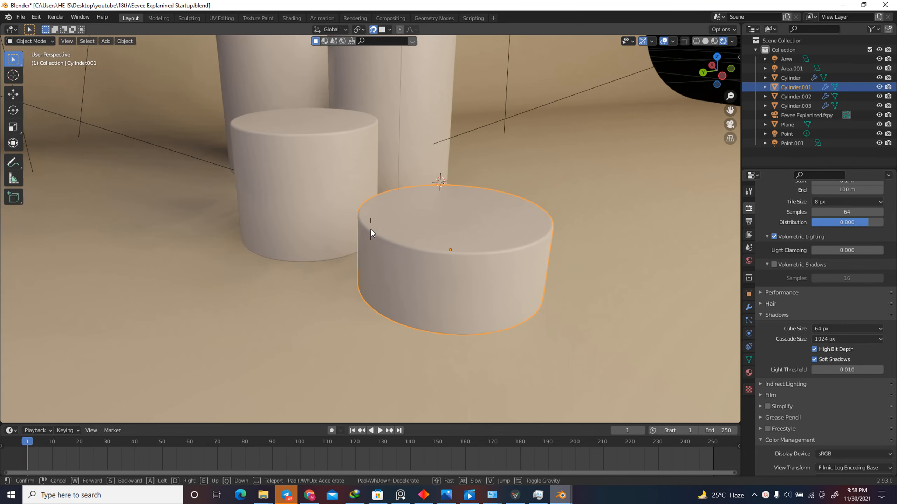
click(371, 230)
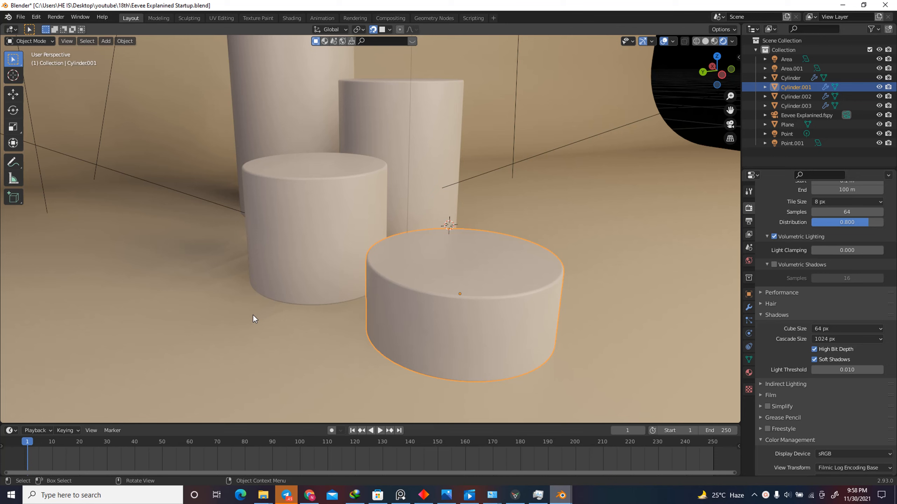
- Raise the shadow Cube Size through 128, 256, 512 and 1024 px, comparing the cylinders' shadows at each resolution
click(846, 328)
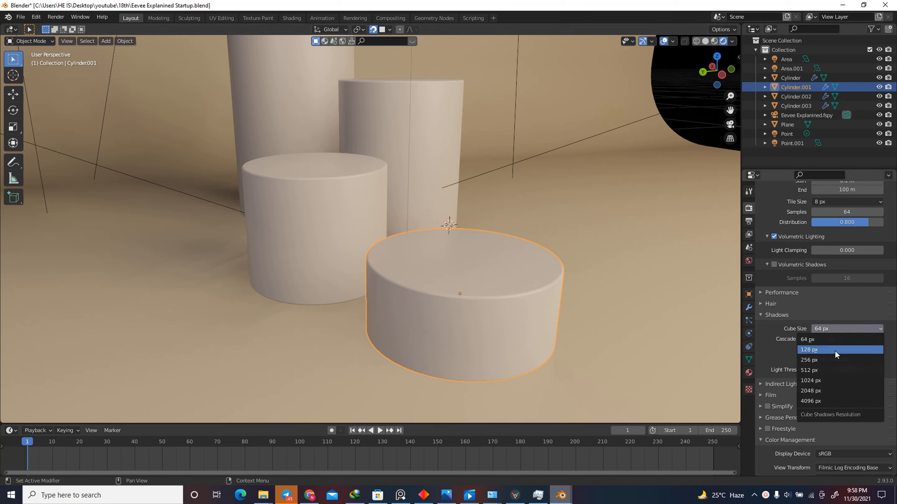
click(834, 350)
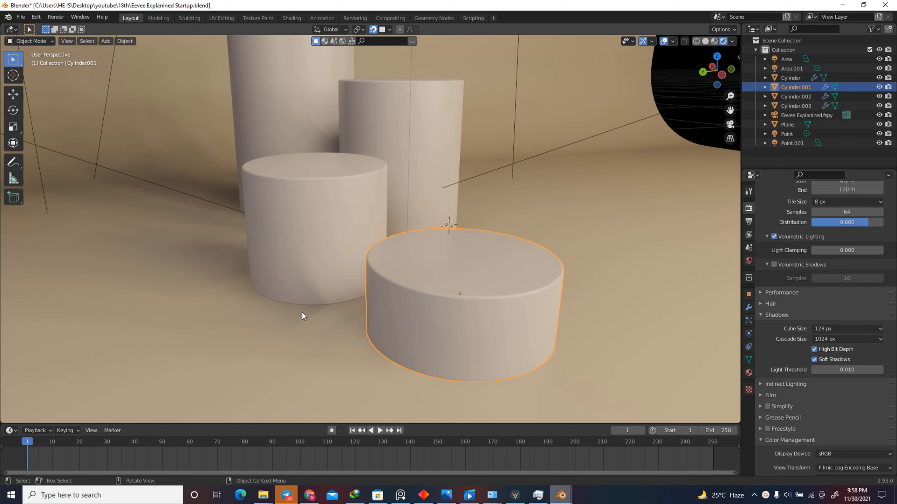
click(829, 328)
click(830, 359)
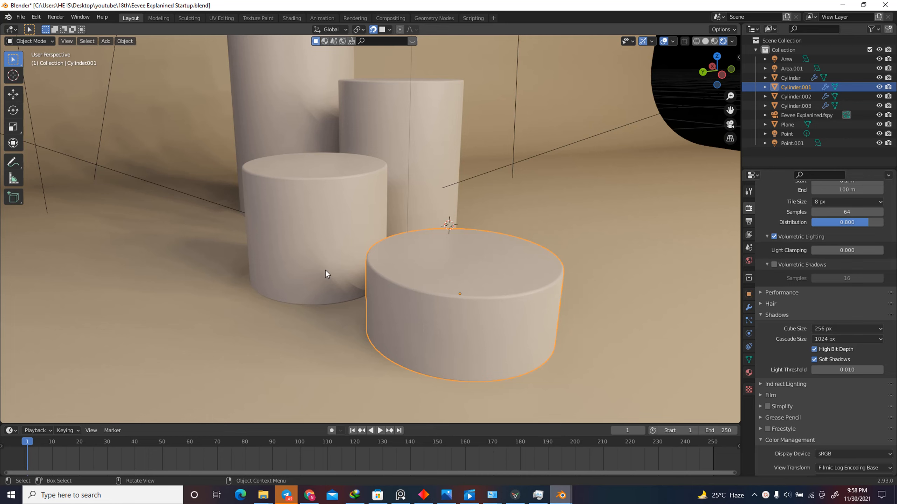
click(837, 327)
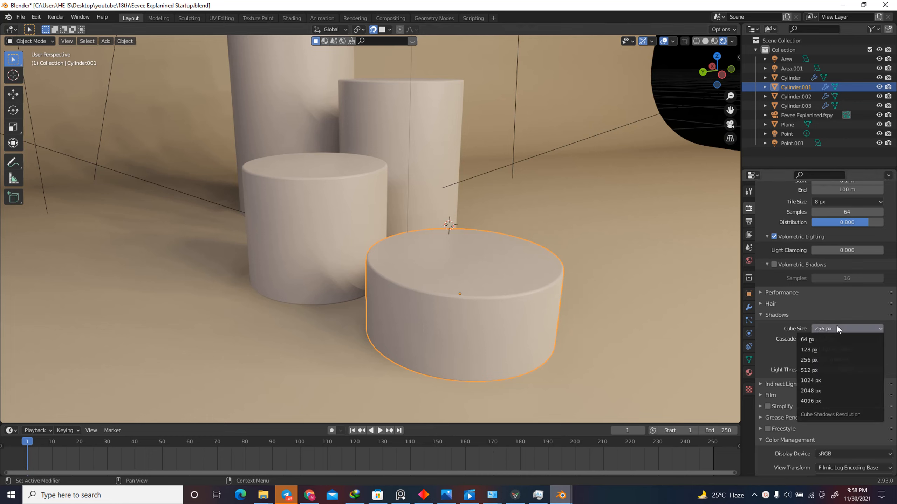
click(819, 369)
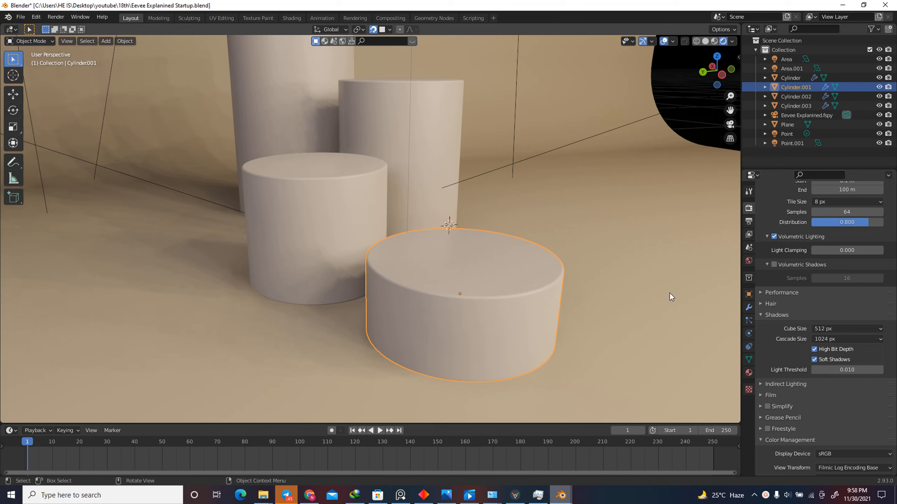
click(836, 328)
click(812, 380)
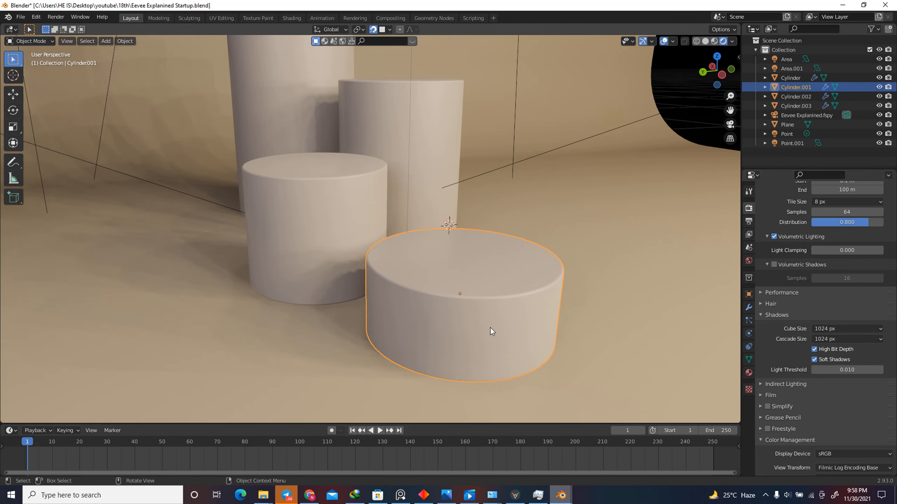
- Increase the shadow Cube Size to 2048 px and finally to 4096 px
click(837, 328)
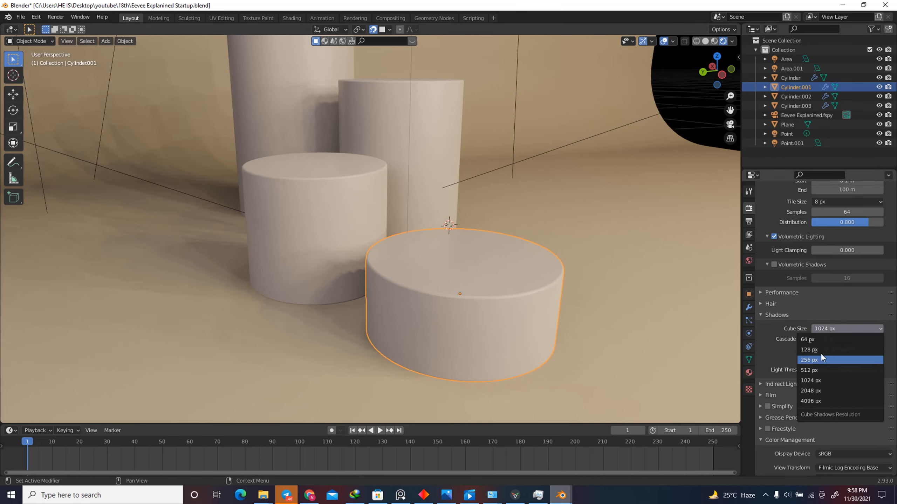
click(820, 391)
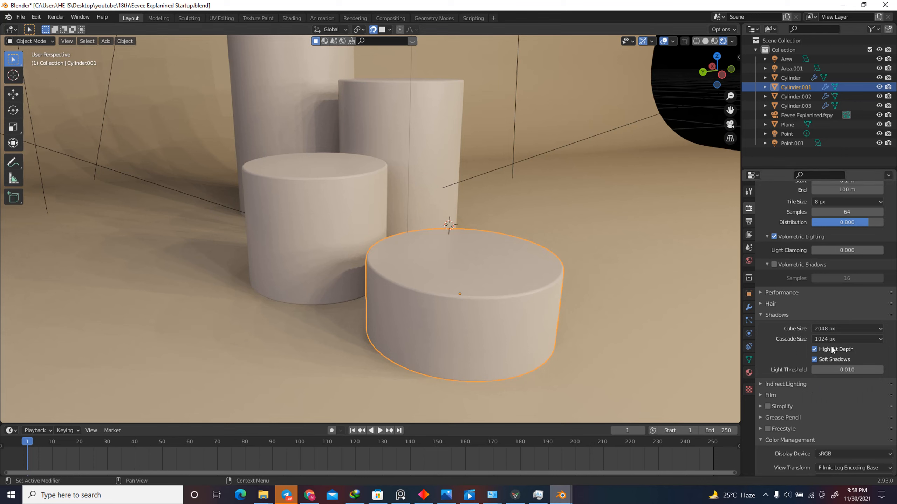
click(838, 329)
click(827, 398)
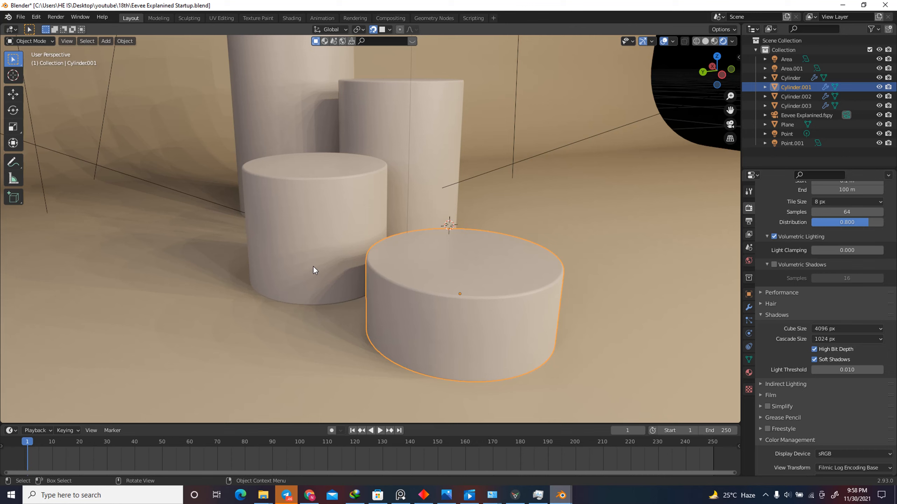
- Try a shadow Cascade Size of 4096 px, then return it to 1024 px
click(834, 336)
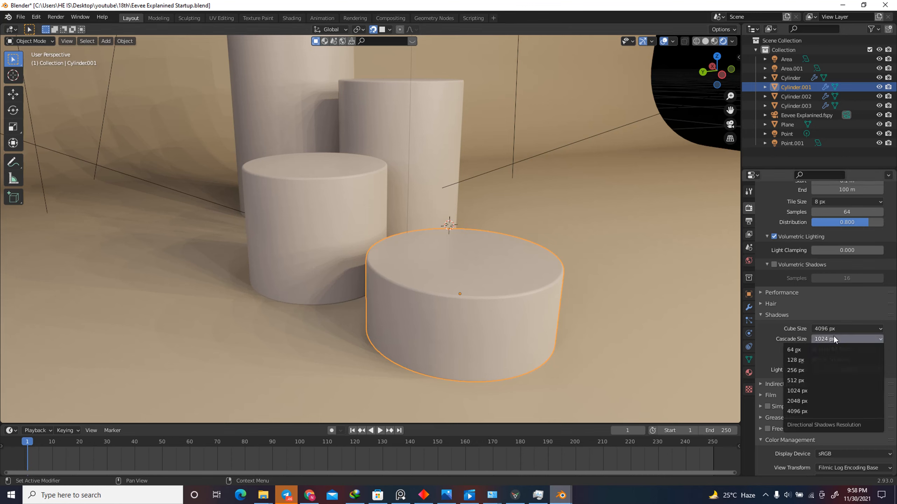
click(833, 337)
click(834, 337)
click(814, 411)
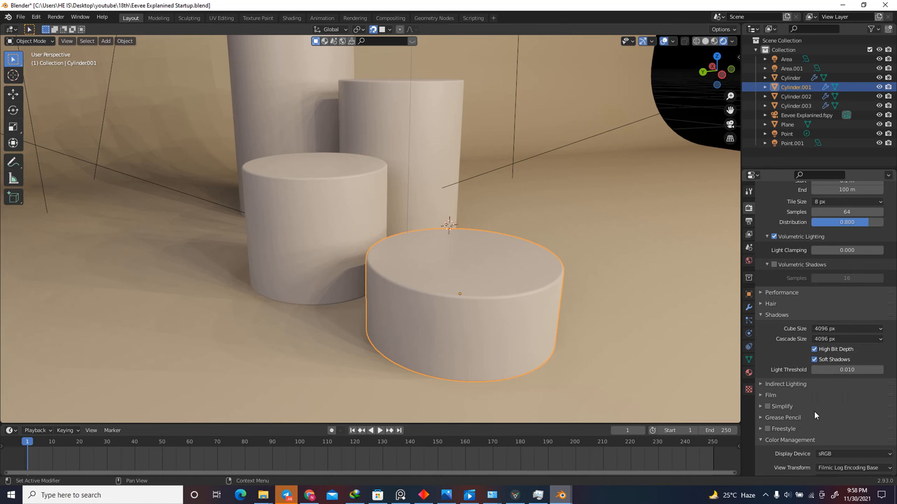
click(839, 339)
click(817, 390)
- Compare the cylinders' shadows with Soft Shadows off and on, leaving the option enabled
click(815, 360)
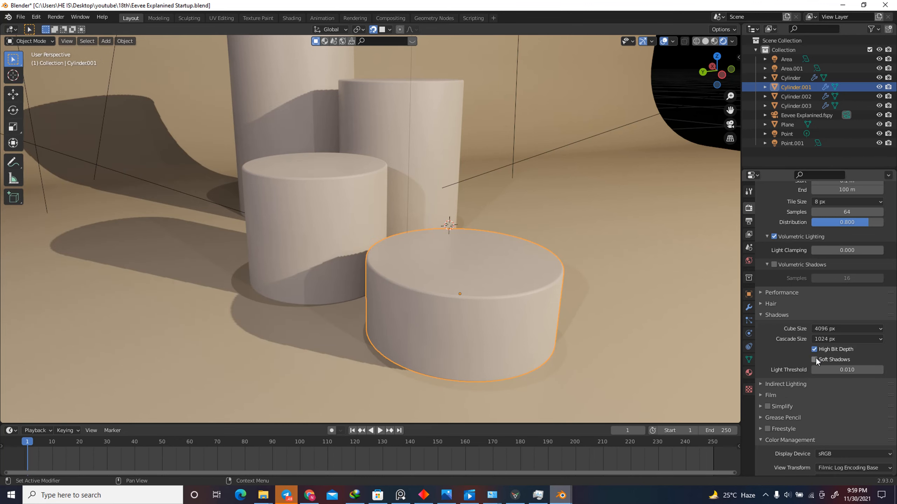
click(815, 360)
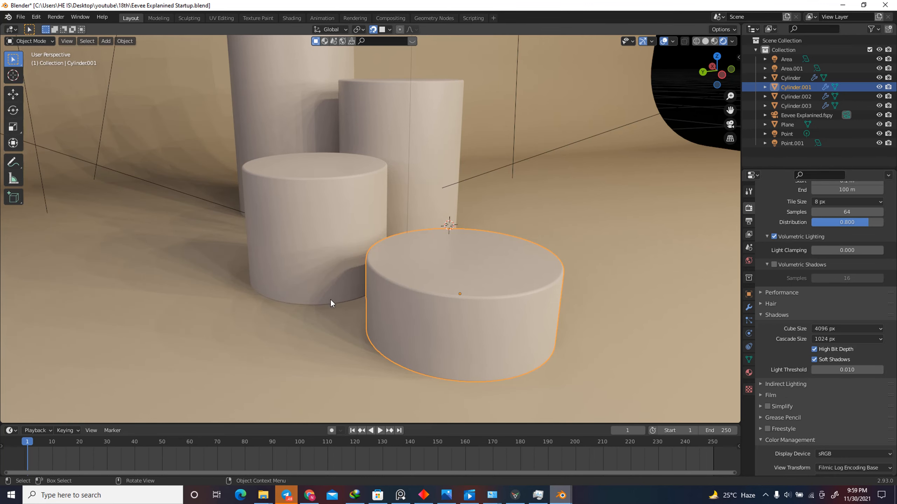
scroll(409, 356, down, 3)
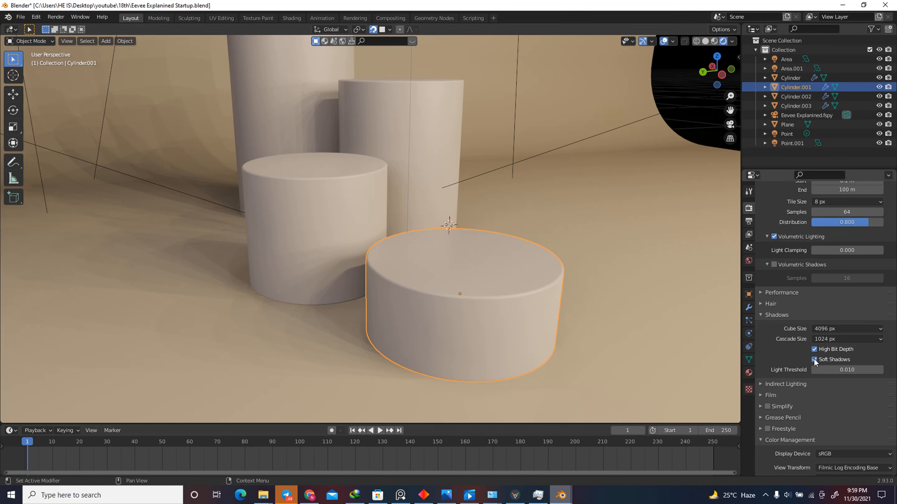
click(814, 359)
scroll(355, 302, down, 5)
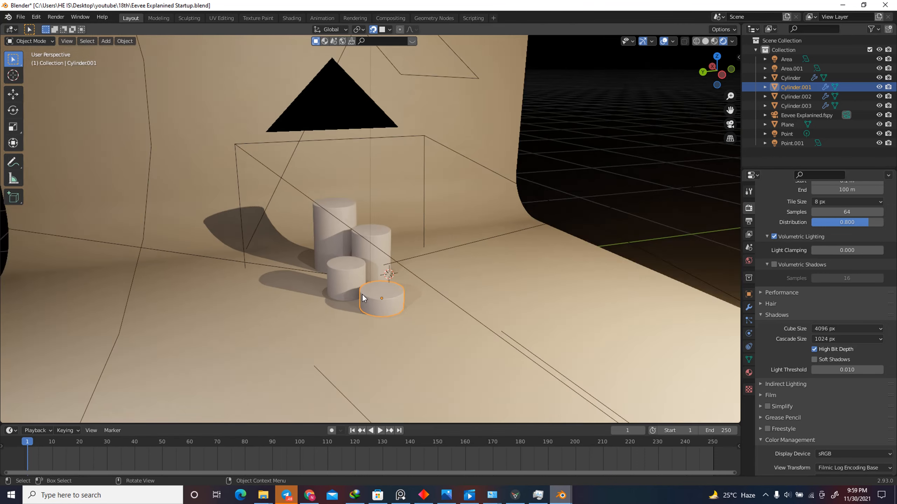
scroll(362, 294, up, 5)
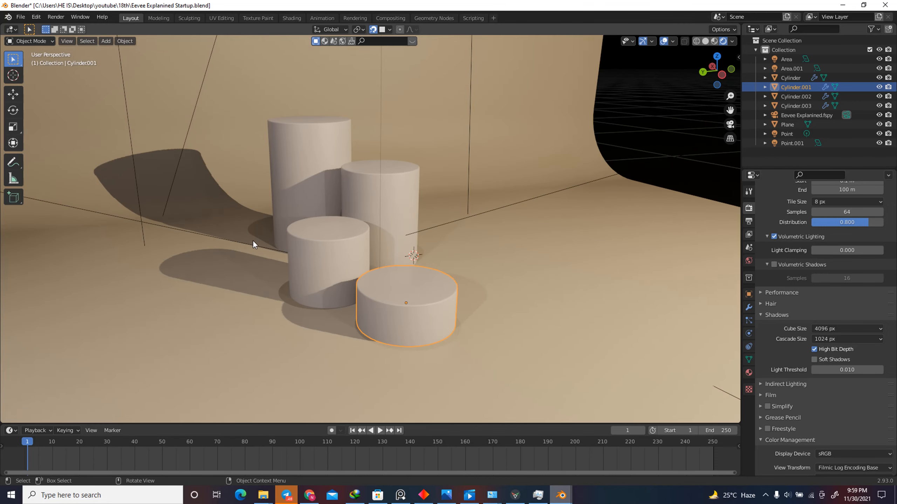
scroll(306, 291, up, 3)
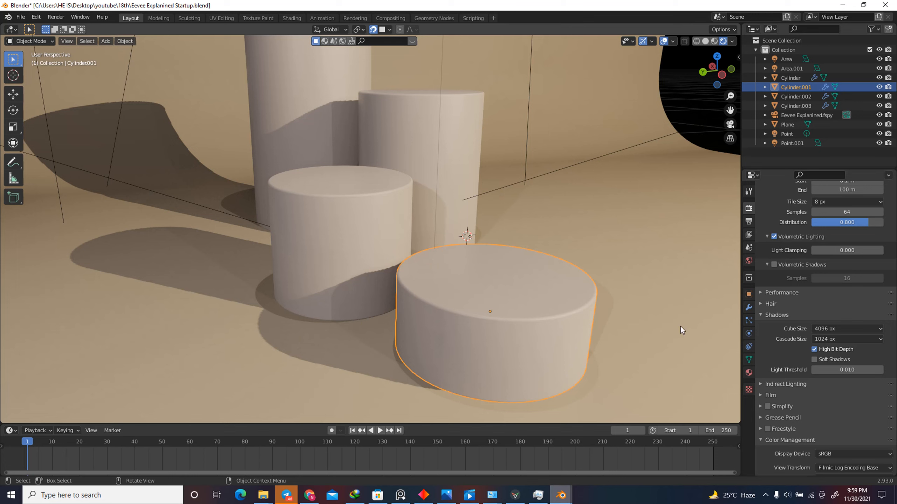
click(814, 360)
- Lower the shadow Light Threshold to 0.000 with the whole backdrop and all lights in view
scroll(368, 317, down, 5)
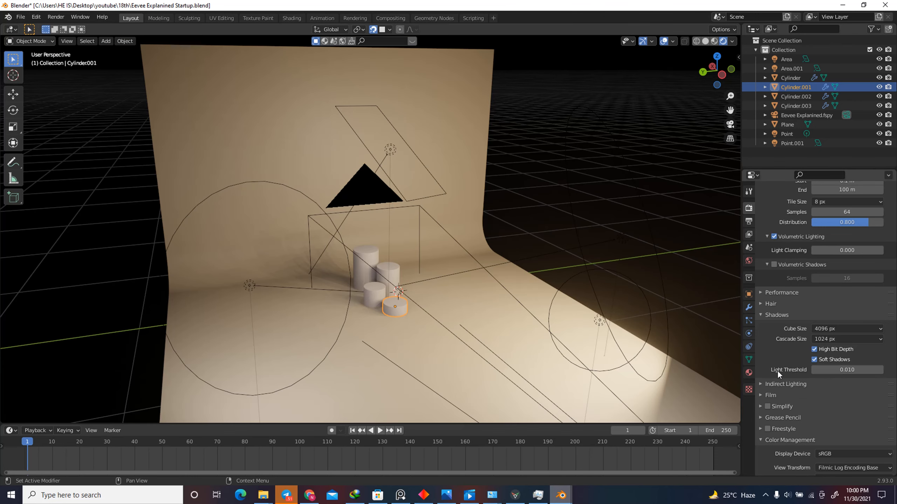
drag(832, 369, 765, 375)
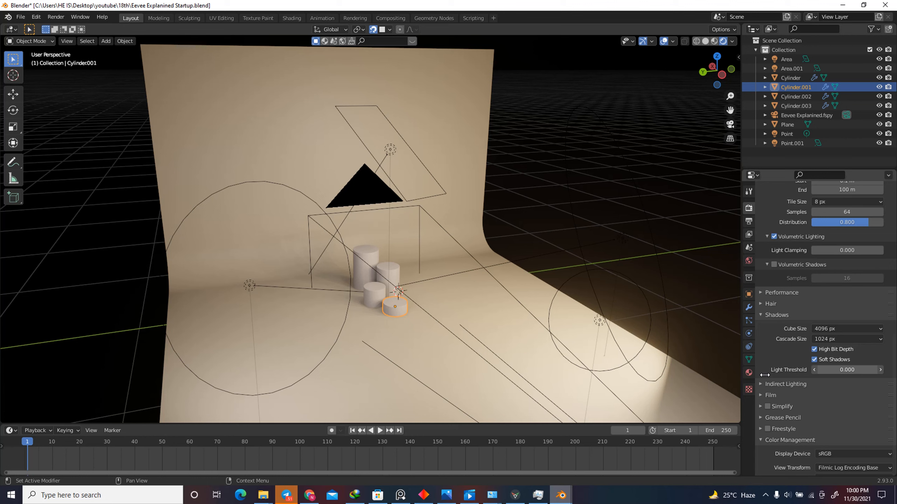
- Set the shadow Light Threshold to 0.010 and compare the cylinders' shadows up close with High Bit Depth off and on, leaving it enabled
drag(764, 375, 780, 374)
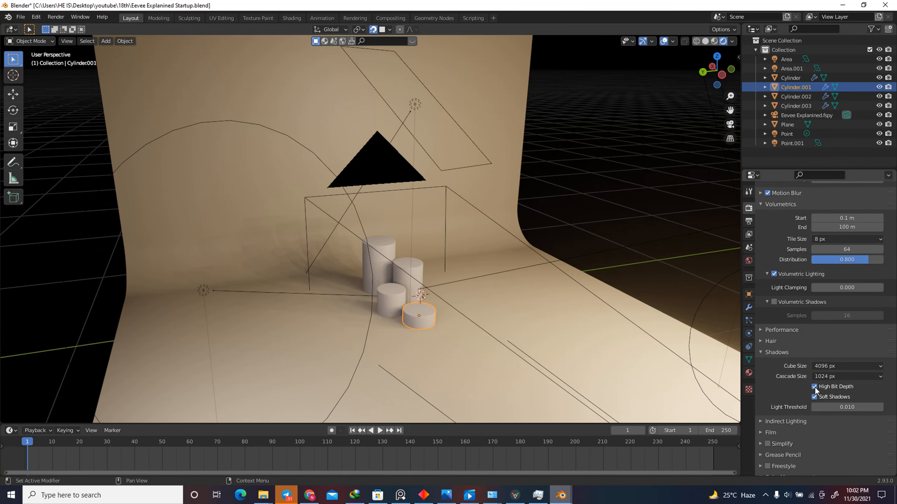
scroll(406, 326, up, 8)
scroll(375, 304, down, 5)
scroll(360, 294, up, 5)
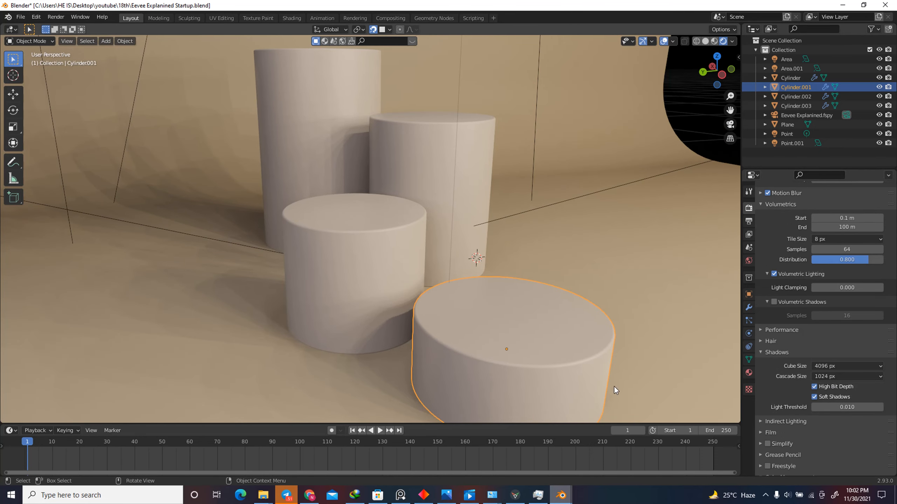
click(815, 386)
click(815, 386)
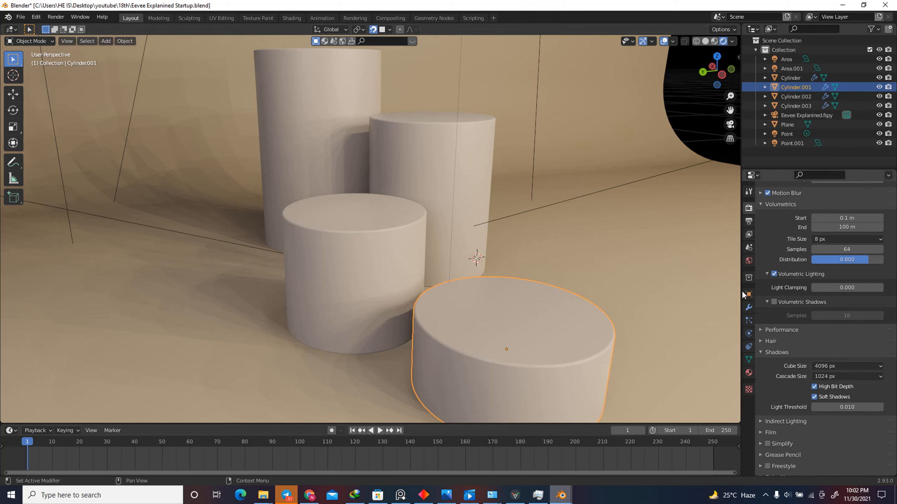
- Examine the Indirect Lighting, Simplify and Color Management settings, collapsing the opened sections, and review the rest of the Eevee render settings
scroll(800, 374, down, 3)
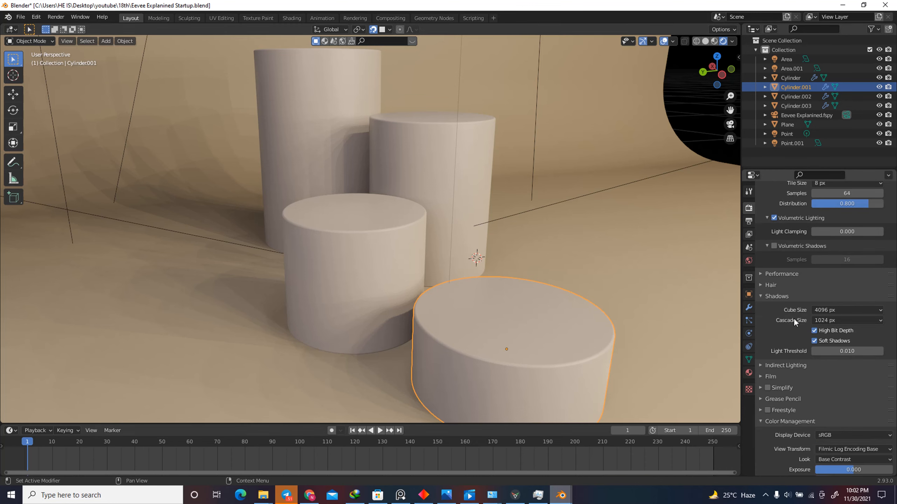
click(771, 295)
click(783, 329)
scroll(784, 329, down, 4)
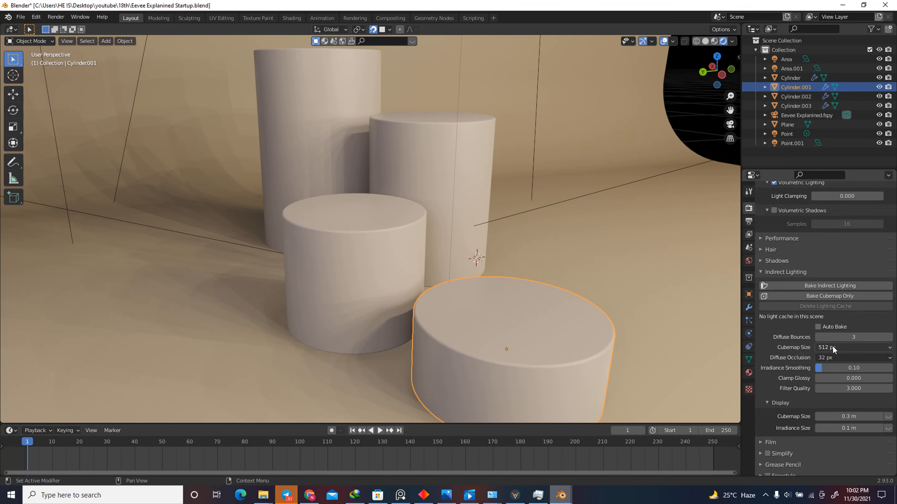
click(777, 282)
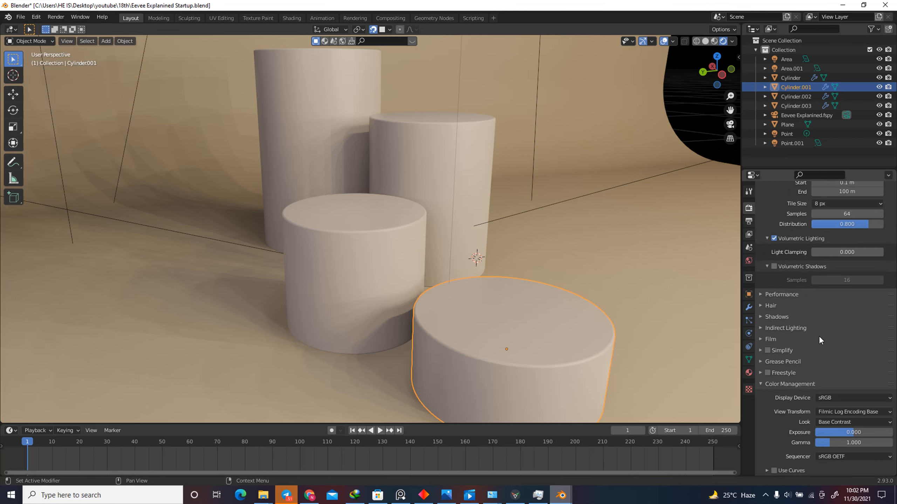
click(761, 350)
scroll(796, 434, down, 4)
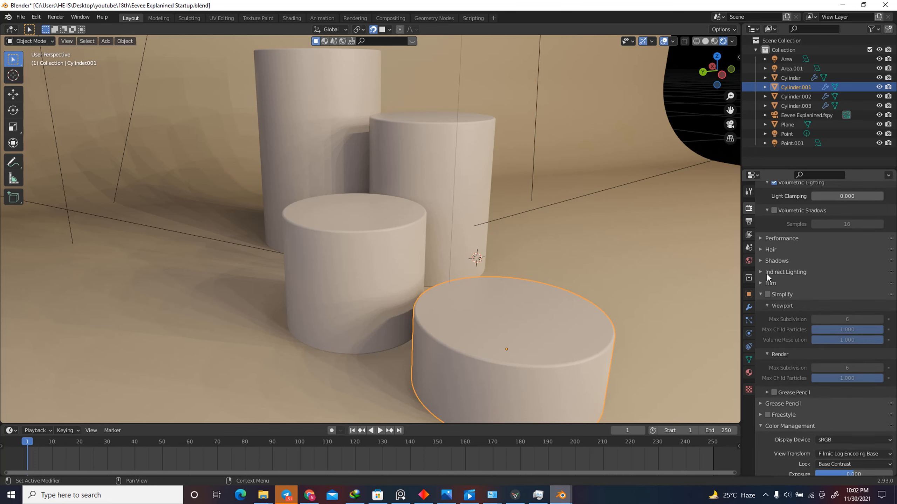
click(760, 295)
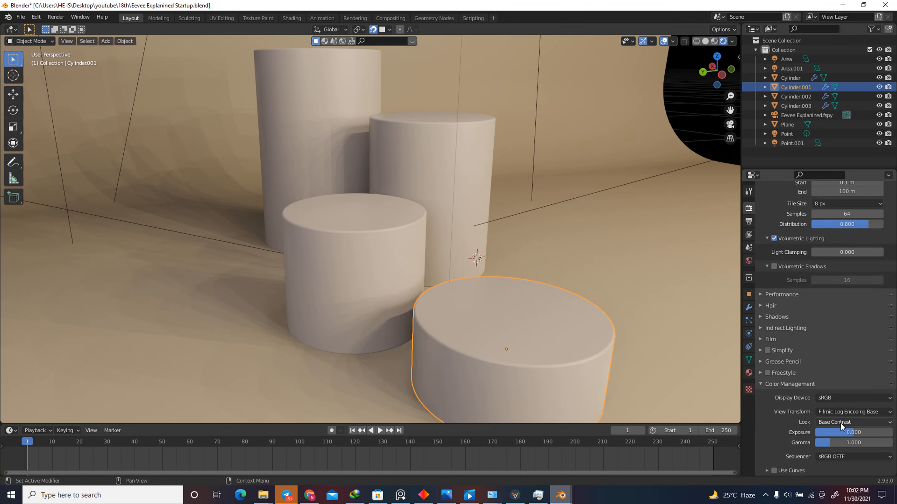
scroll(825, 387, up, 15)
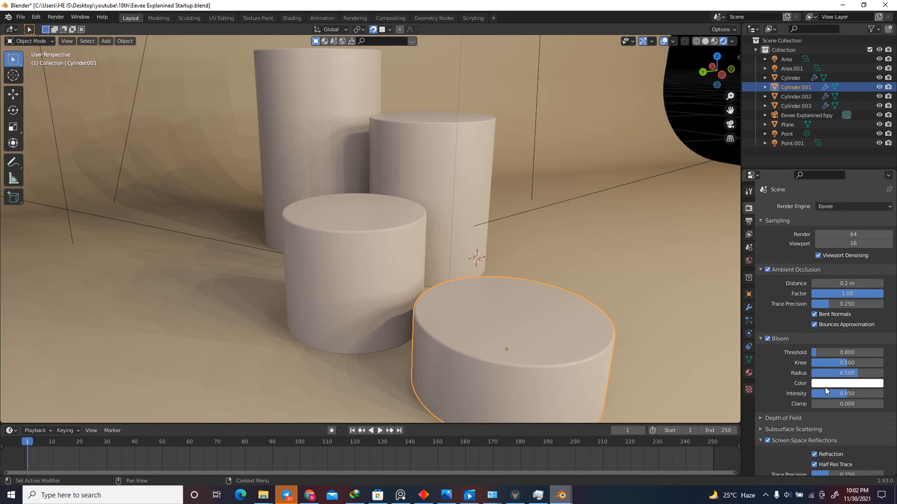
scroll(820, 341, down, 15)
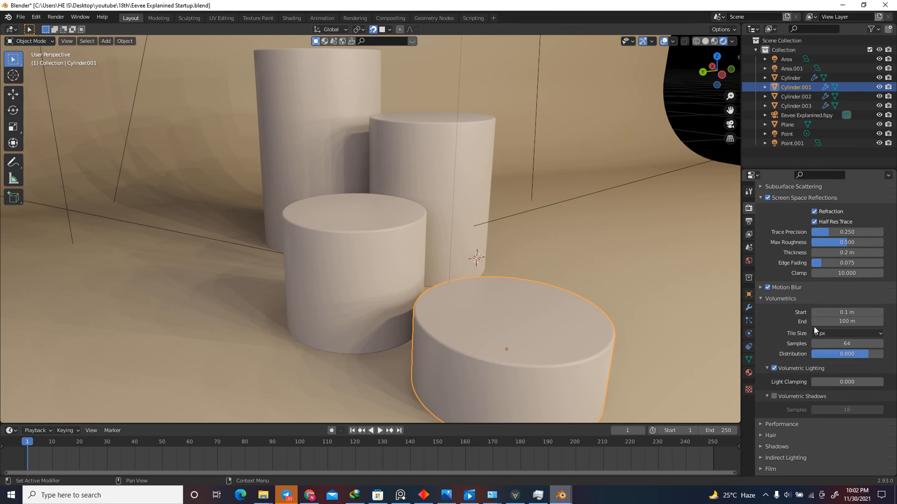
scroll(824, 409, up, 6)
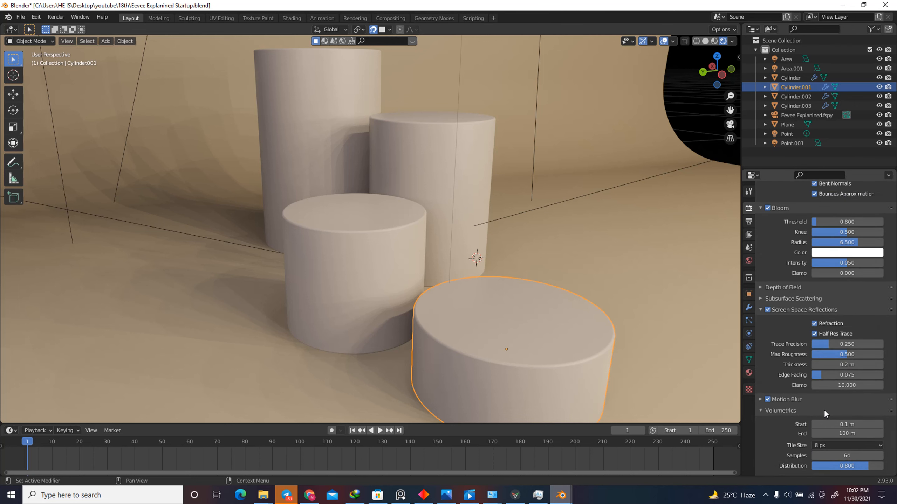
scroll(815, 266, up, 5)
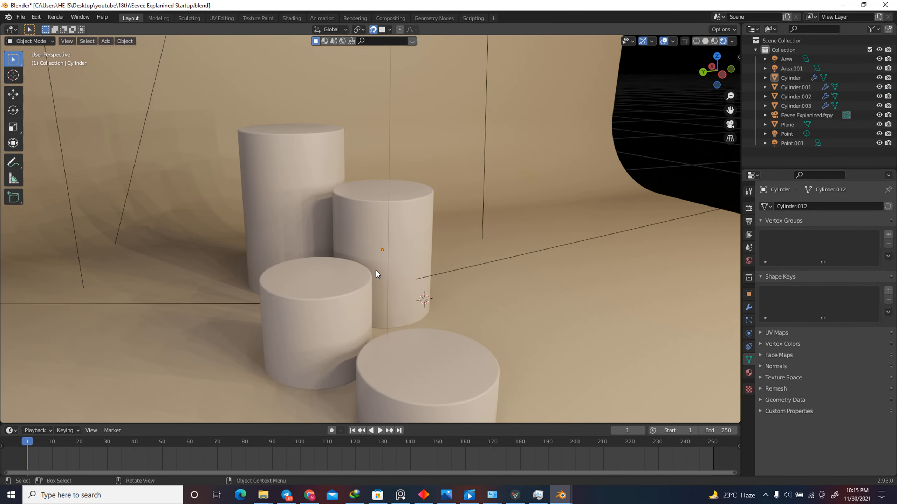
- Enable Contact Shadows on the 35 W disk Area light and inspect the base of the front cylinder
scroll(354, 265, down, 8)
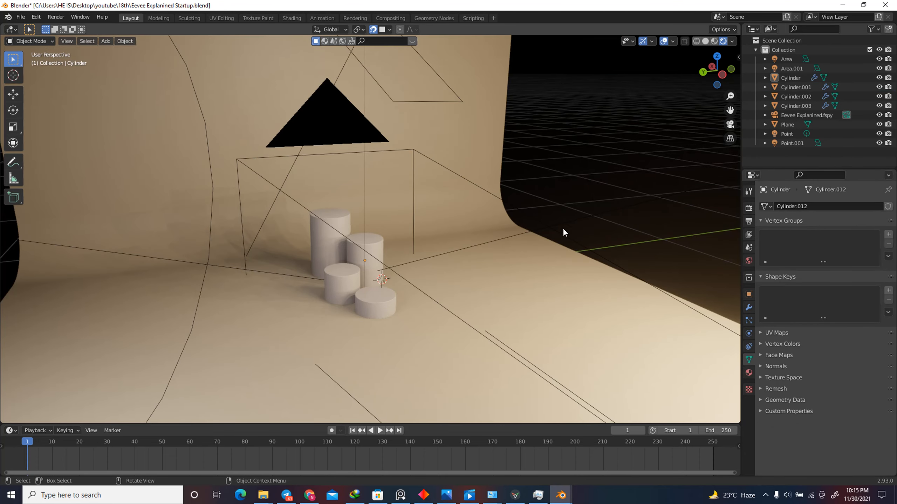
click(540, 228)
middle_drag(540, 227, 497, 245)
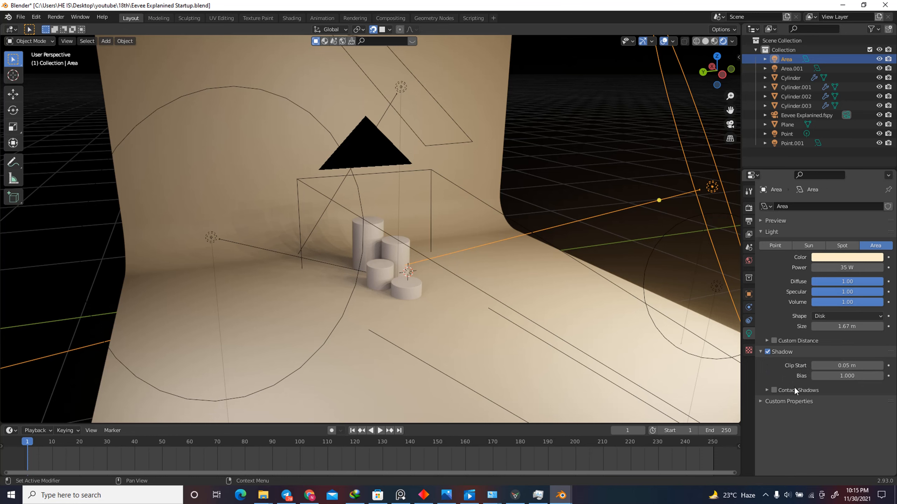
click(766, 390)
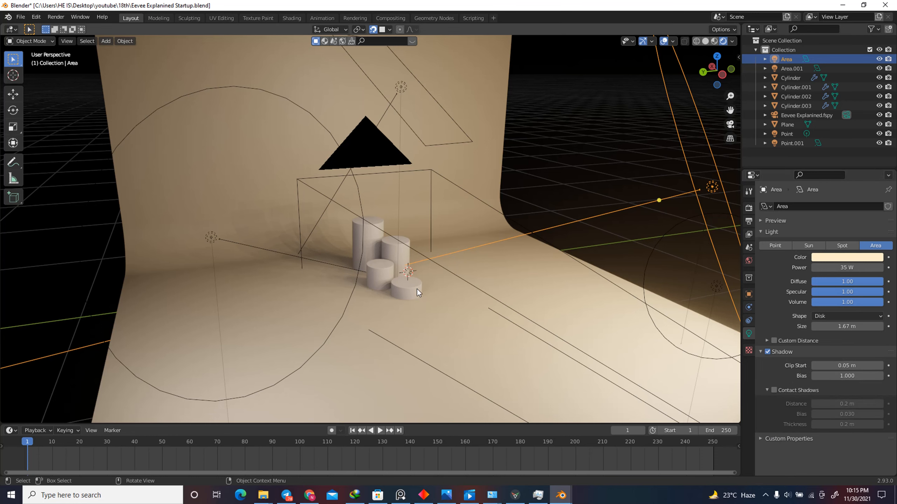
scroll(418, 293, up, 8)
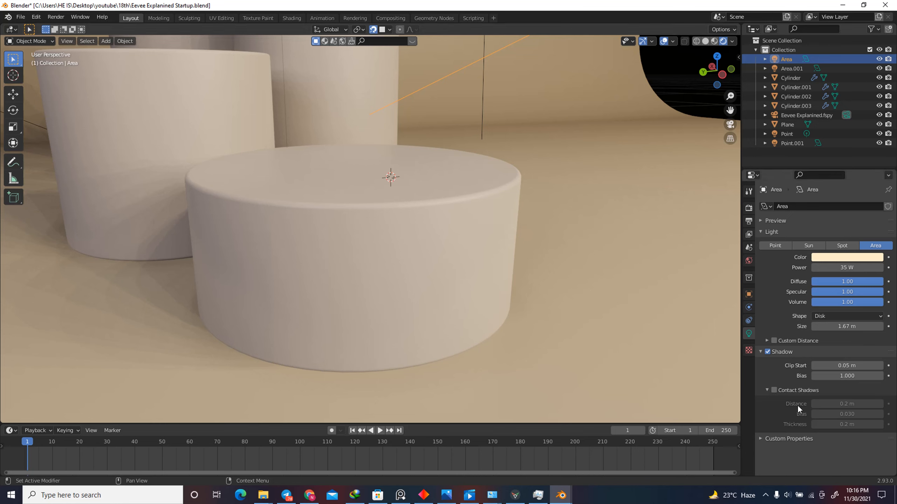
click(773, 390)
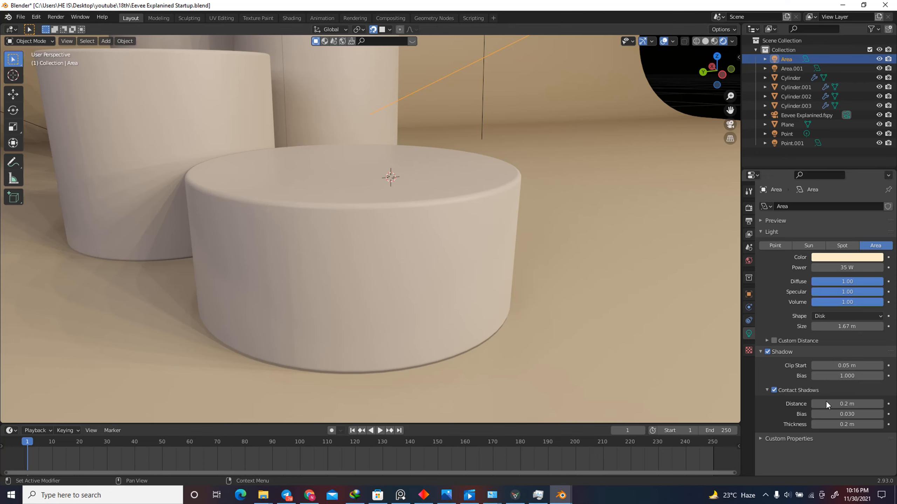
scroll(513, 320, down, 5)
scroll(511, 316, down, 3)
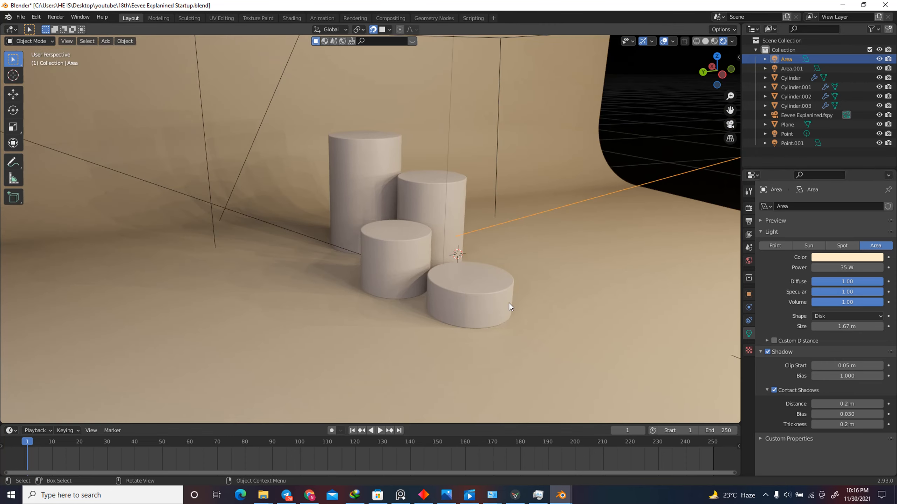
- Try a contact shadow Distance of 156 m, restore it to 0.2 m, and try a Thickness of 2.45 m on the Area light
scroll(457, 223, up, 5)
drag(847, 404, 500, 391)
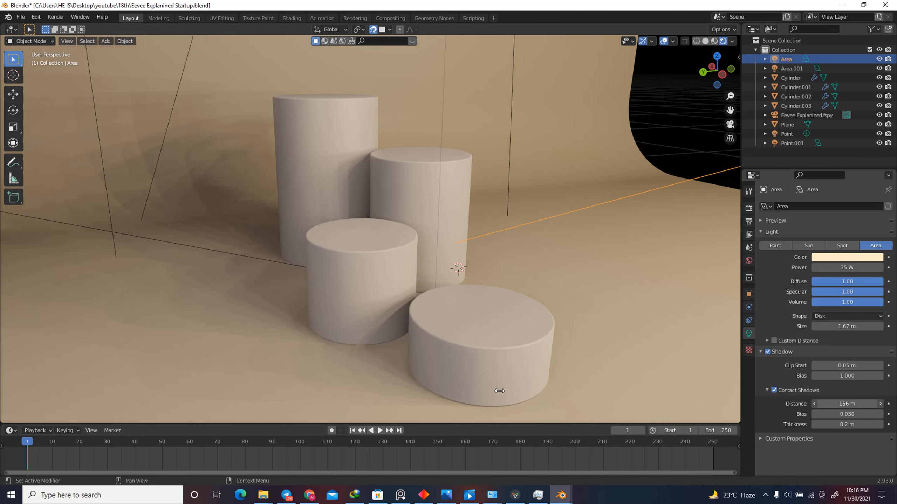
right_click(500, 391)
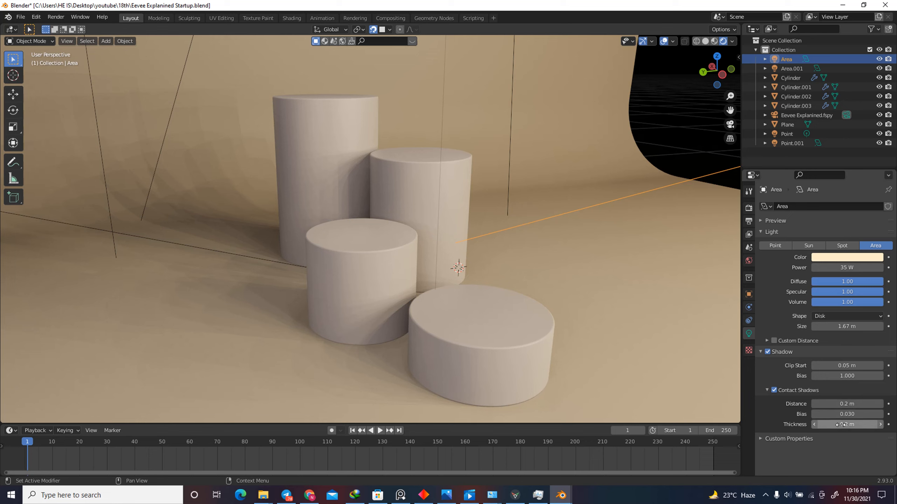
drag(841, 425, 58, 425)
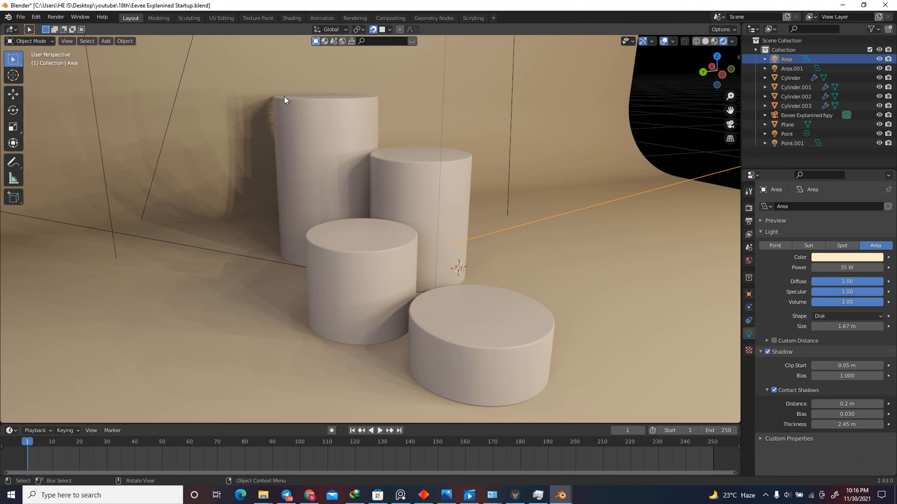
- Set the Area light's contact shadow Thickness to 0.03 m
double_click(851, 425)
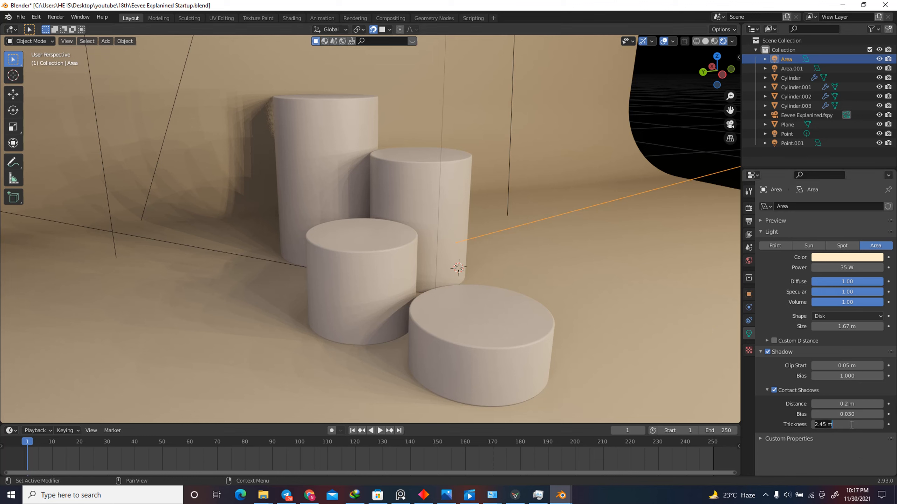
text(.03)
key(Return)
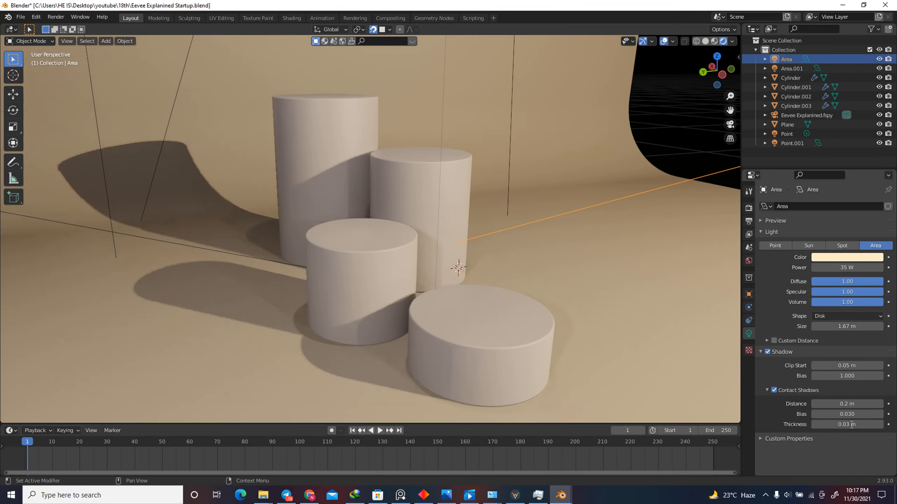
- Enable Contact Shadows on the square Point.001 area light above the cylinders and set their Thickness to 0.03 m
scroll(519, 201, down, 7)
middle_drag(537, 135, 532, 157)
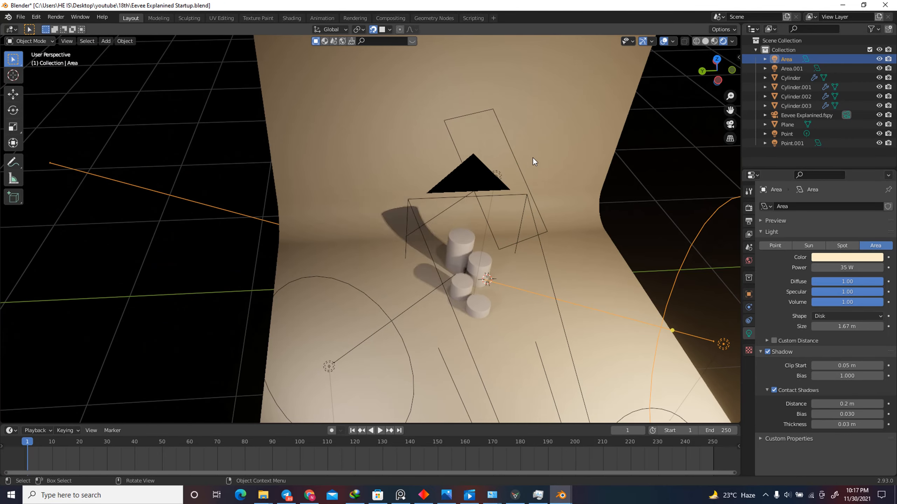
click(503, 171)
click(773, 390)
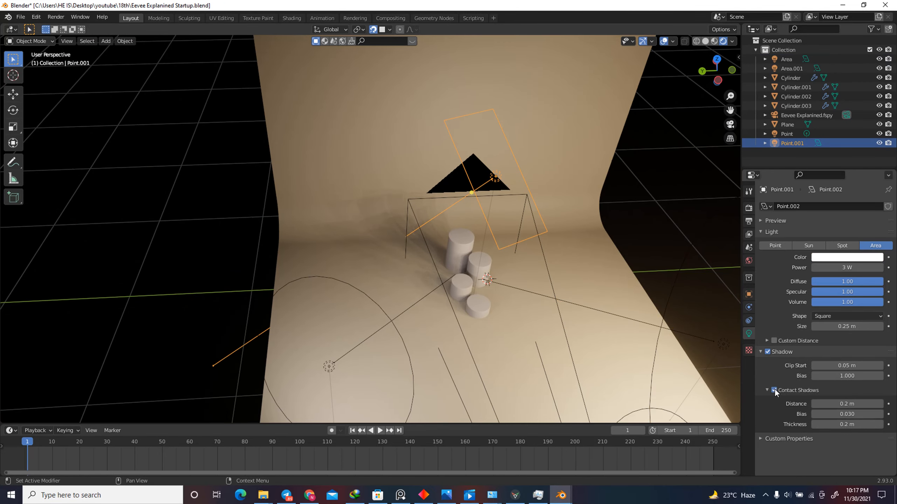
double_click(845, 425)
text(.03)
key(Return)
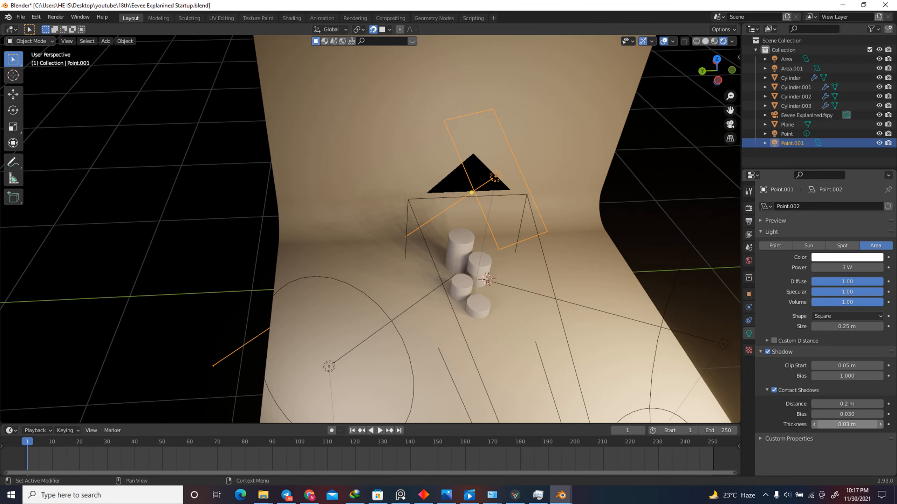
- Enable Contact Shadows on the Point light at the front of the backdrop and lower their Thickness
middle_drag(552, 303, 603, 376)
click(586, 380)
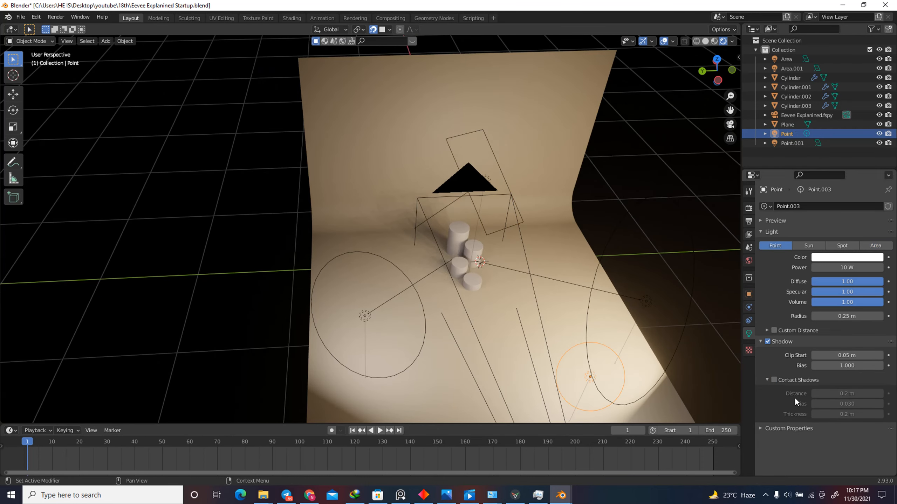
click(778, 381)
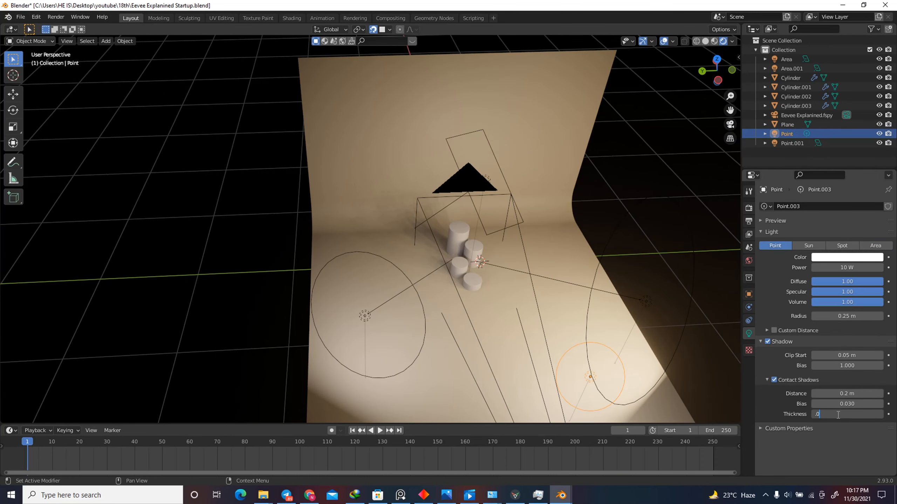
- Enable Contact Shadows on the Area.001 disk light and set their Thickness to 0.03 m
click(365, 316)
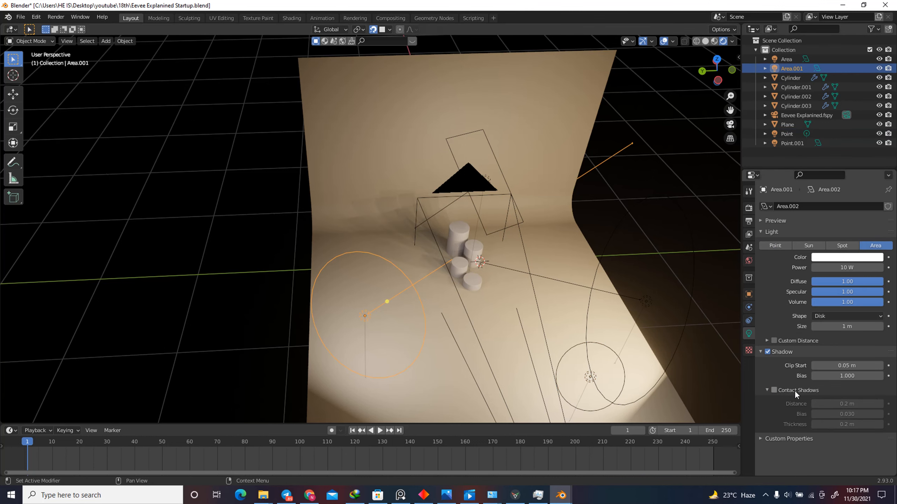
click(781, 391)
double_click(843, 424)
text(.03)
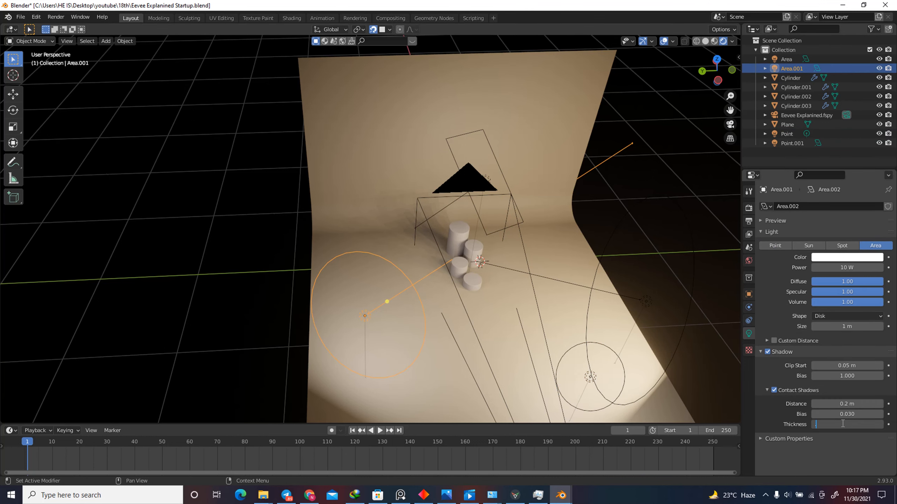
key(Return)
- Add an Irradiance Volume light probe at the 3D cursor beside the cylinders and view it from another angle
scroll(512, 399, up, 2)
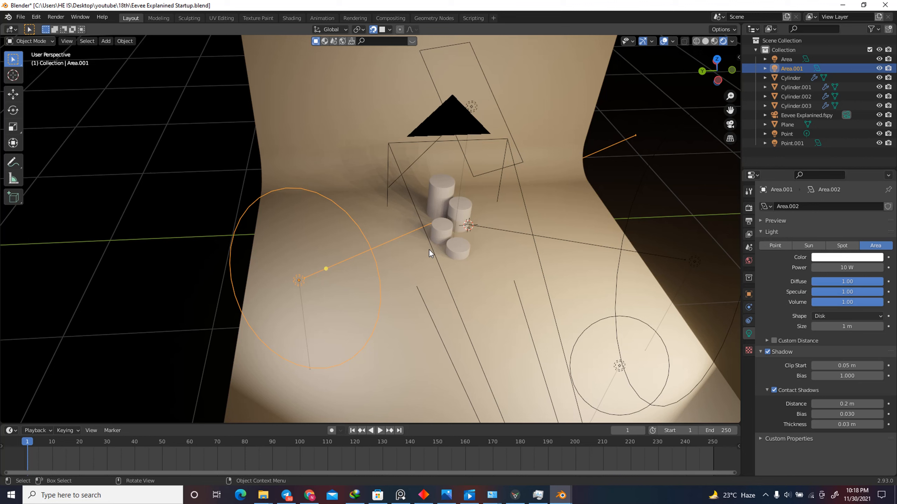
key(shift+a)
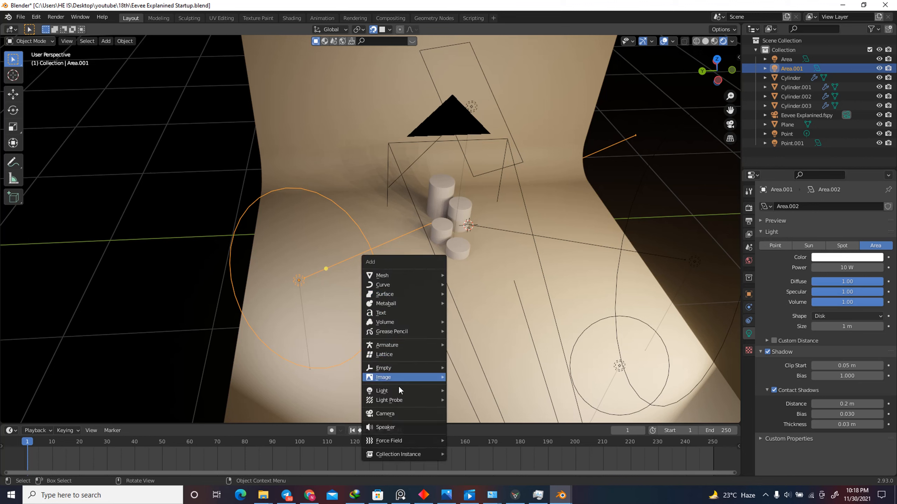
mouse_move(384, 401)
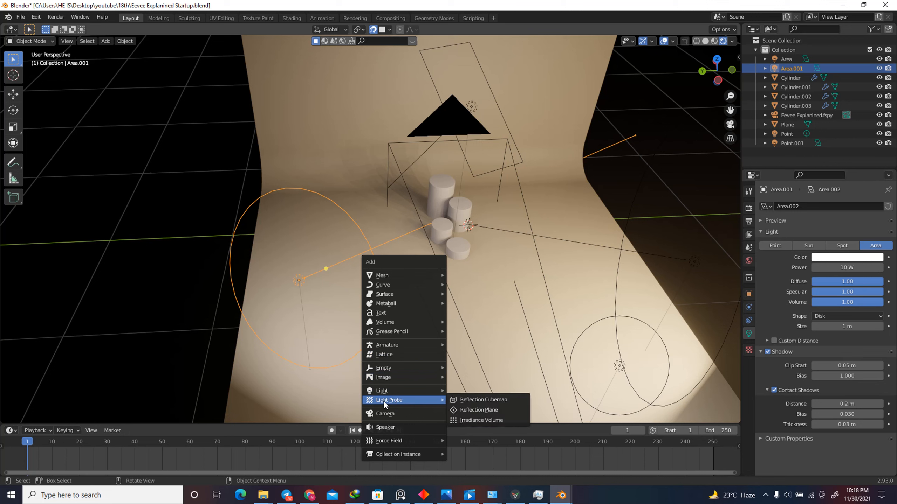
click(471, 419)
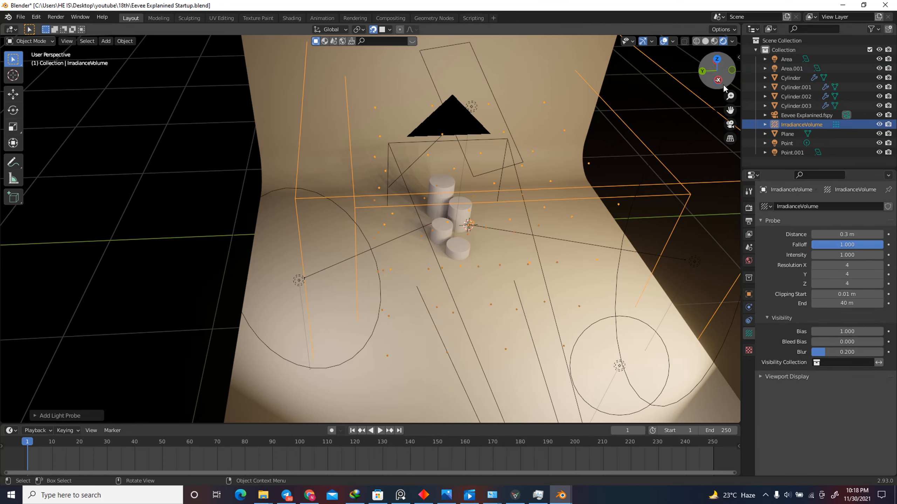
drag(720, 76, 686, 66)
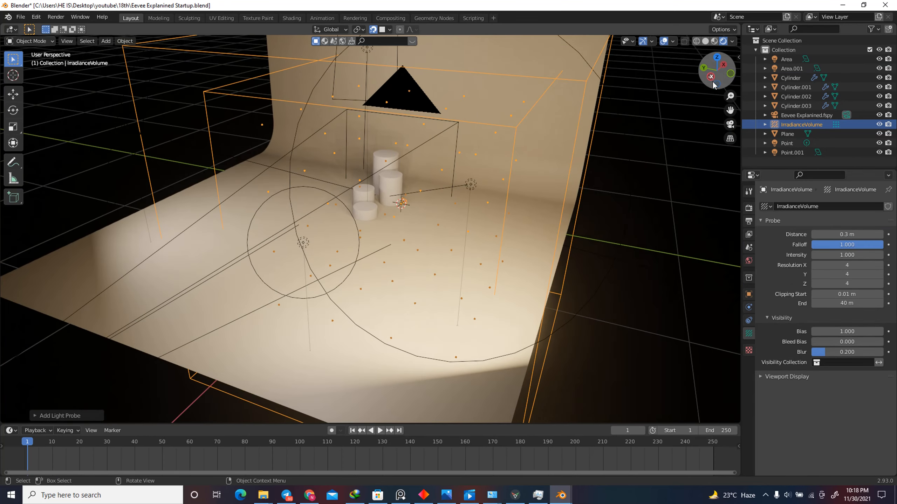
- Scale the irradiance volume down along the Z axis to less than half its height, working from the side view
click(714, 83)
scroll(469, 147, down, 1)
scroll(531, 200, up, 1)
key(s)
key(z)
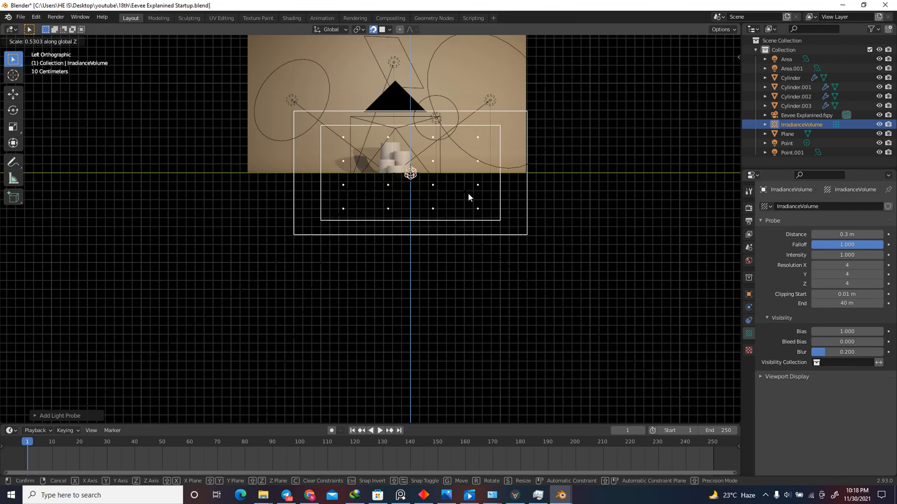
click(440, 180)
key(s)
key(Escape)
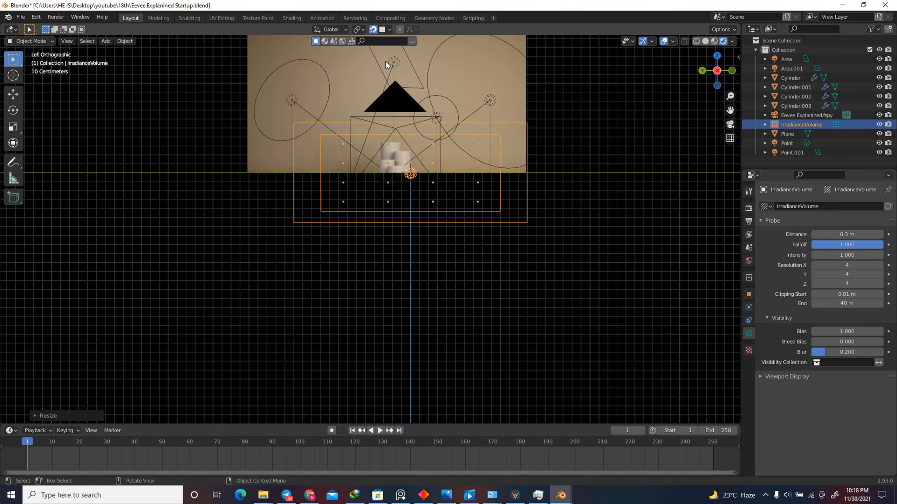
- Turn off snapping and add a Reflection Cubemap light probe at the 3D cursor
click(373, 28)
middle_drag(388, 140, 411, 201)
key(shift+a)
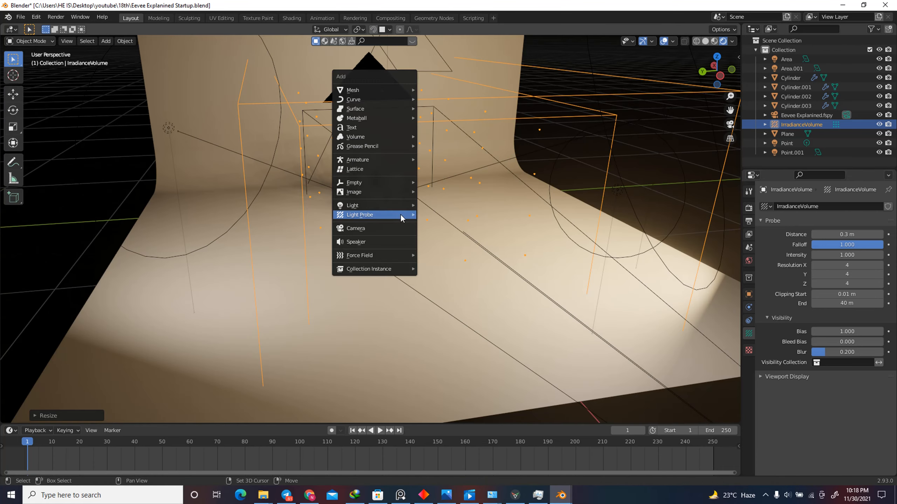
mouse_move(400, 214)
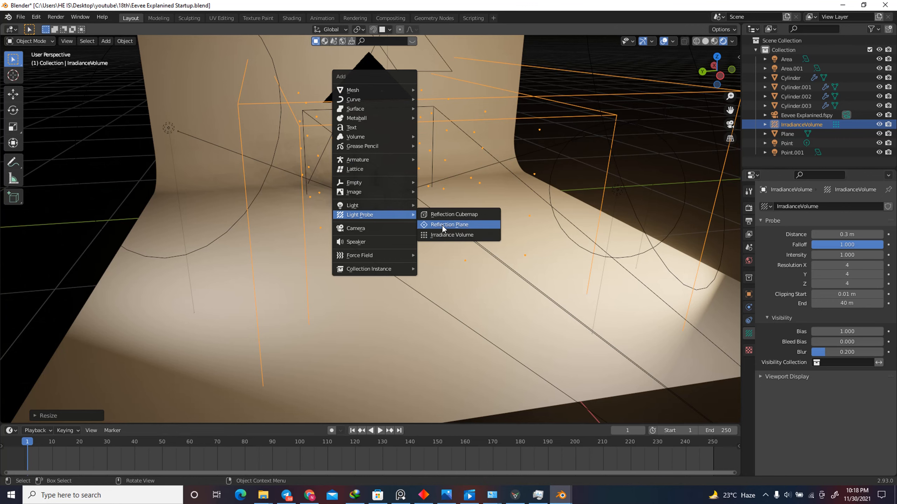
click(448, 216)
scroll(495, 209, down, 3)
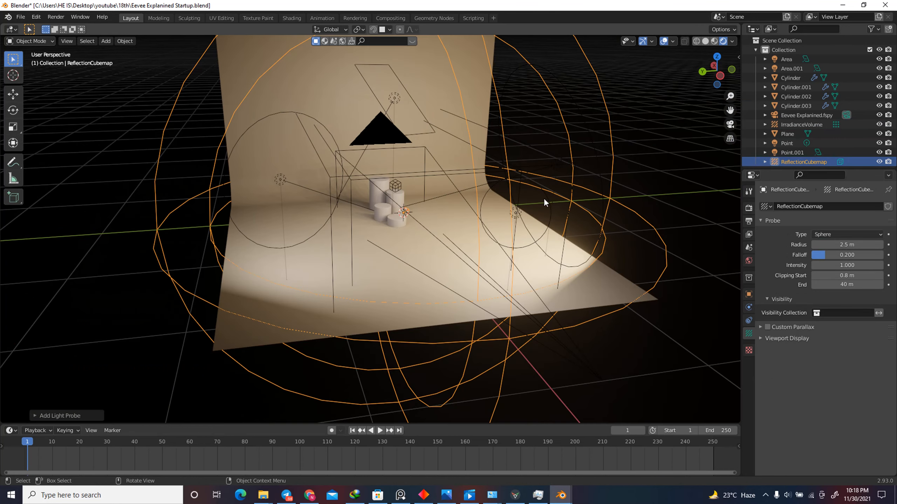
drag(719, 78, 10, 69)
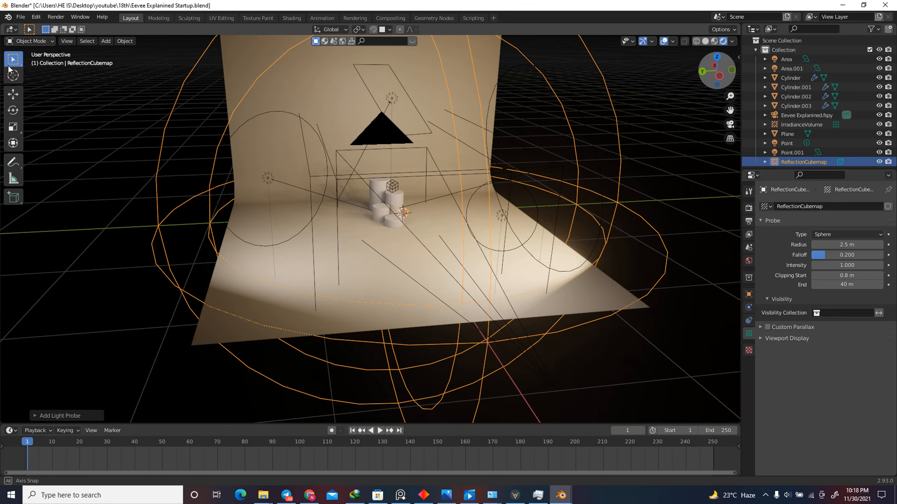
- Add a Reflection Plane light probe at the 3D cursor and enable Show Preview Plane in its viewport display settings
scroll(413, 209, up, 4)
key(shift+a)
mouse_move(398, 240)
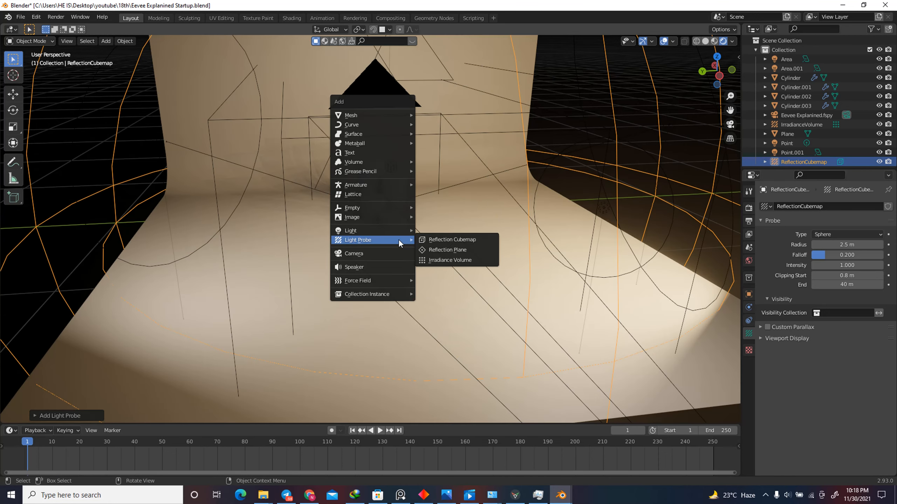
click(438, 250)
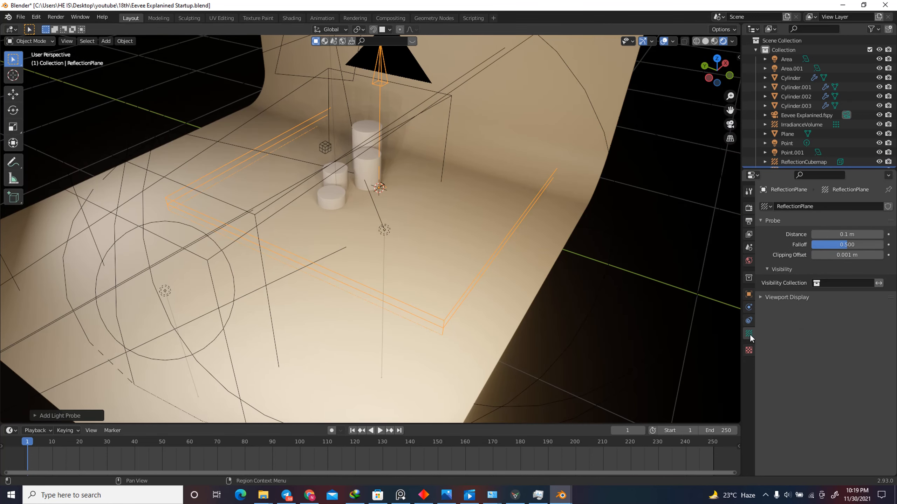
click(762, 298)
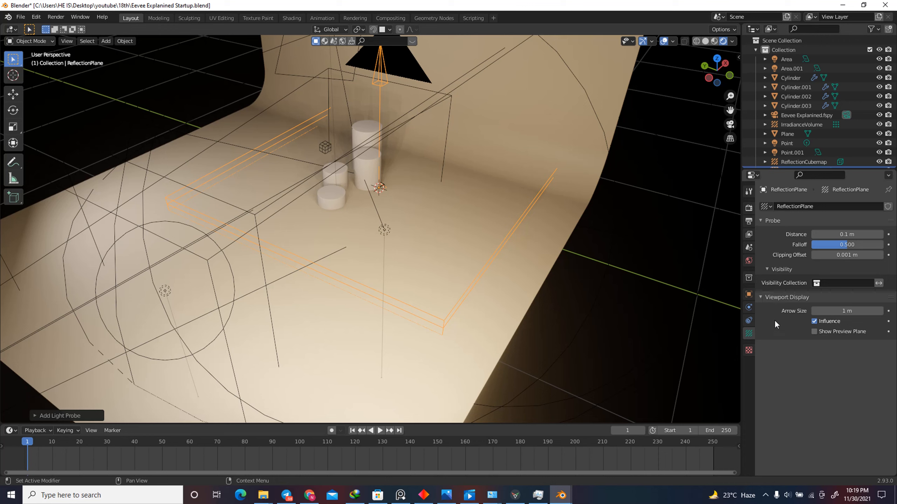
click(815, 331)
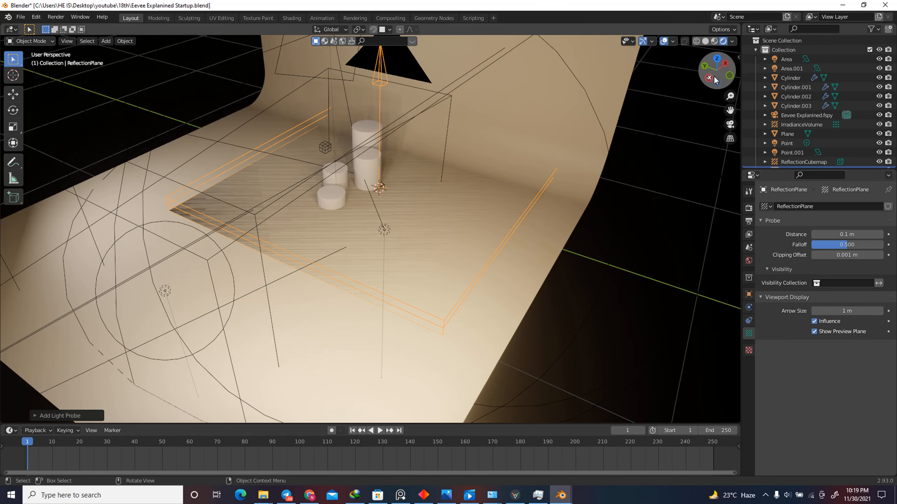
- Adjust the reflection plane's height along Z so that it sits at the backdrop's floor beneath the cylinders
drag(715, 80, 699, 71)
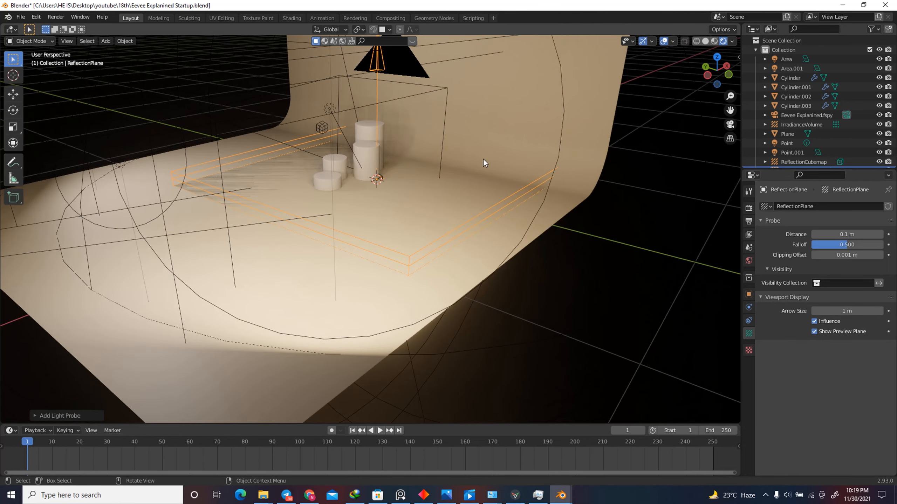
key(g)
key(z)
click(413, 259)
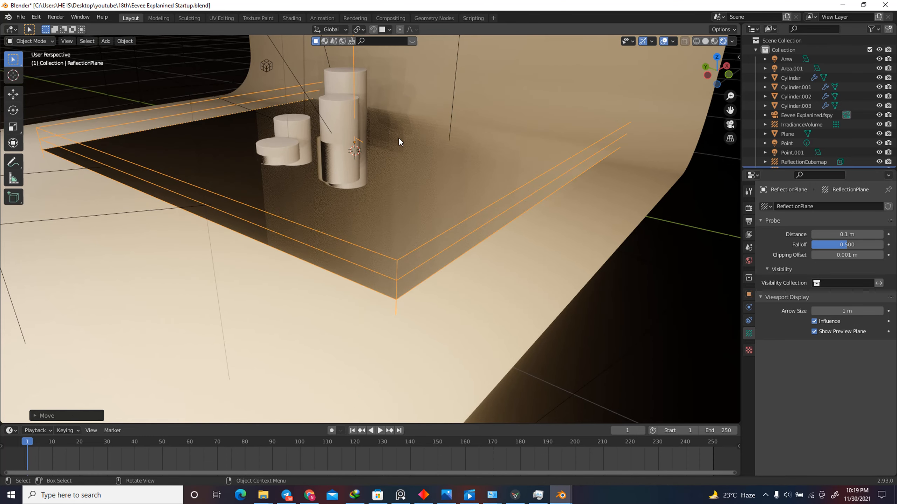
scroll(437, 139, up, 2)
scroll(397, 154, down, 2)
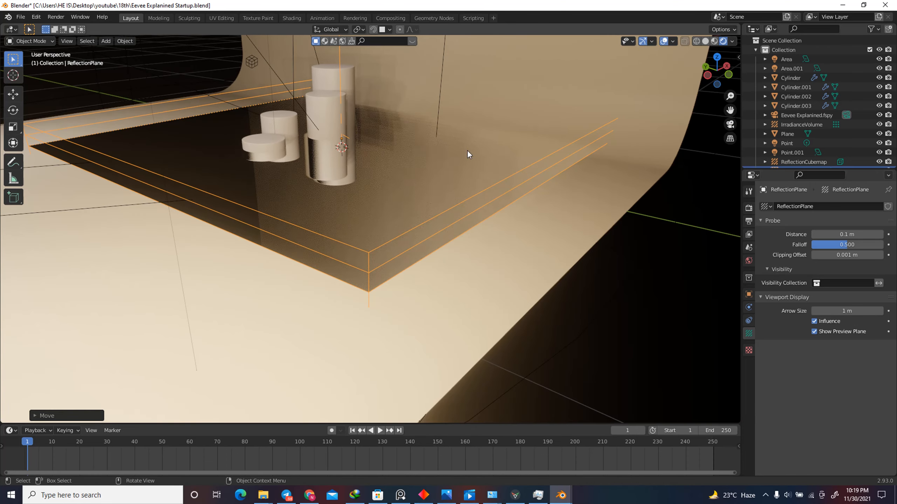
key(g)
key(z)
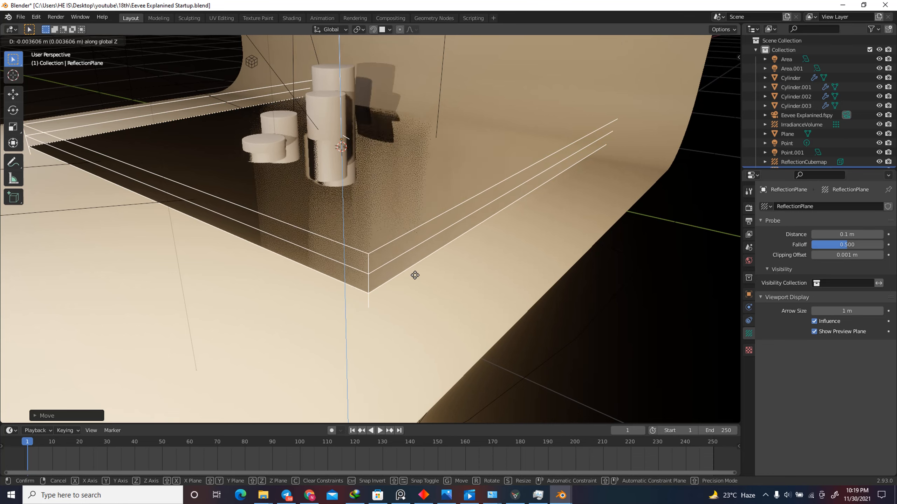
click(431, 345)
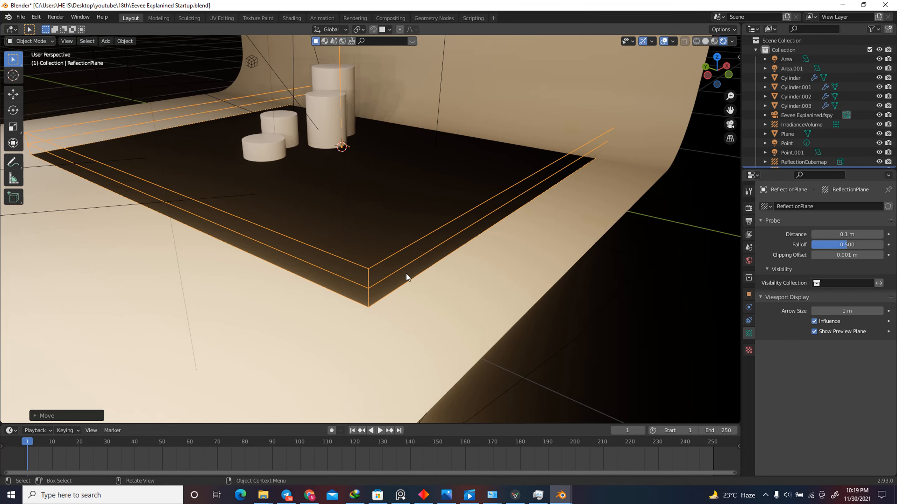
- Check the reflection plane through the camera and move it horizontally from the top view to centre it under the cylinders
key(KP_0)
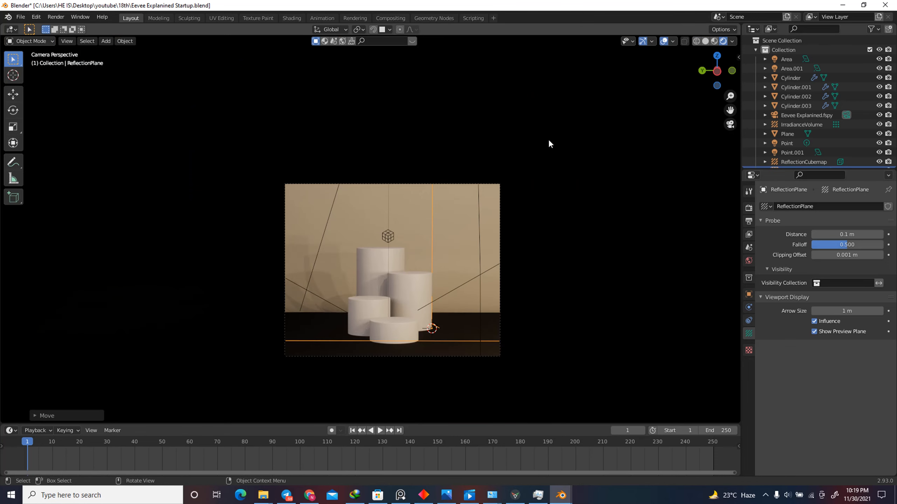
scroll(448, 171, down, 1)
scroll(436, 265, up, 2)
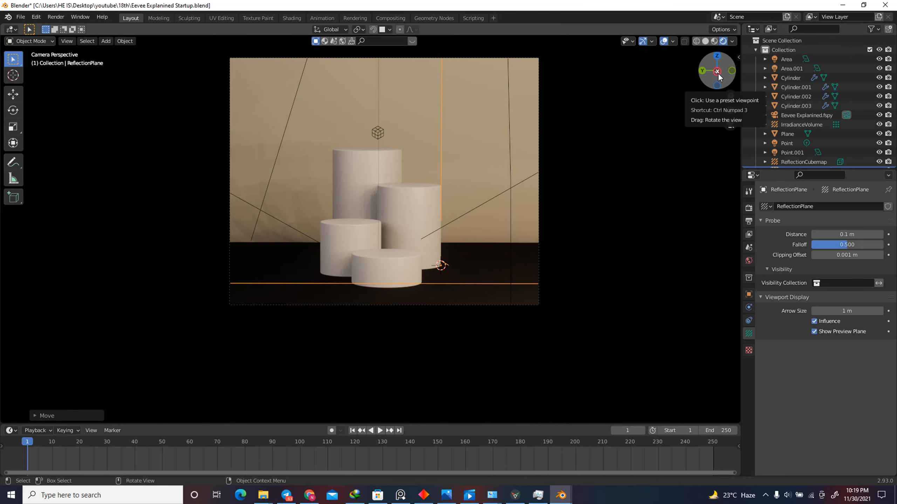
drag(719, 77, 681, 114)
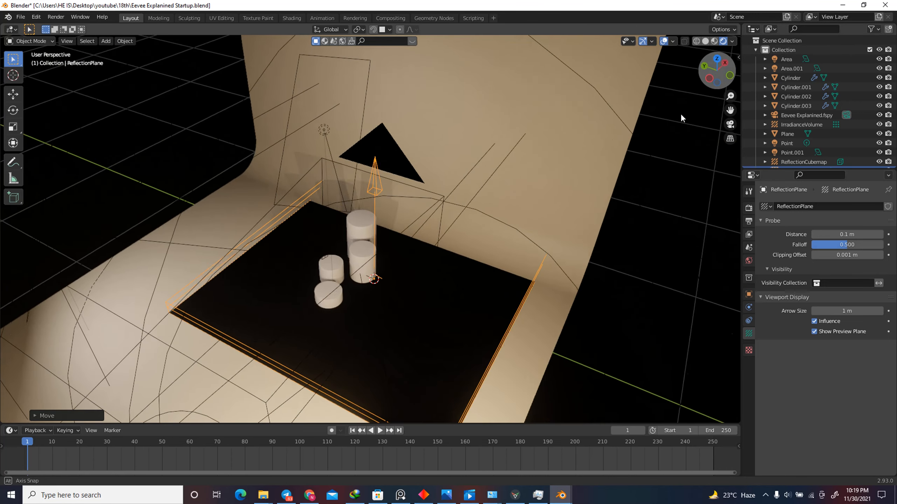
key(KP_7)
key(g)
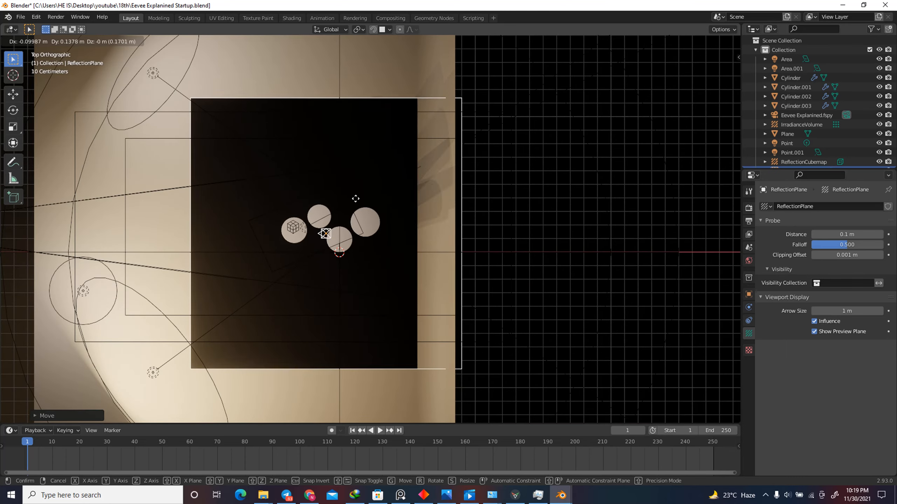
click(642, 120)
drag(717, 70, 33, 379)
scroll(411, 223, down, 3)
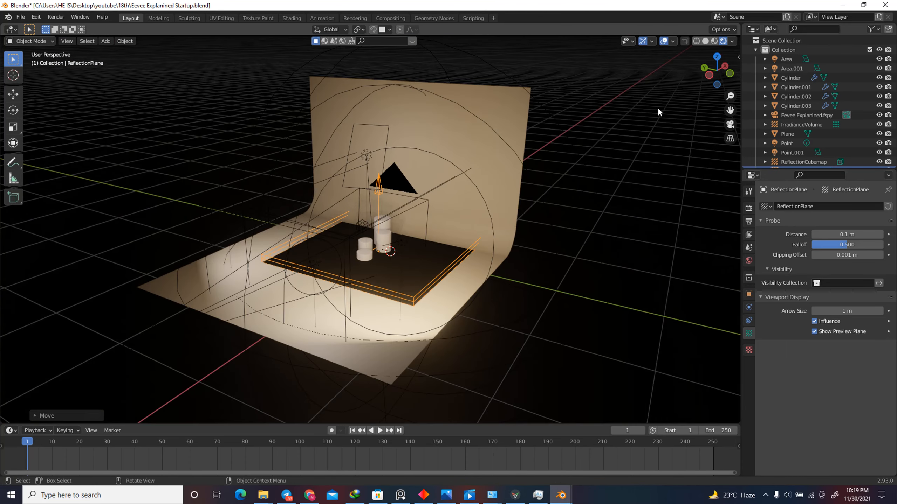
- Set the irradiance volume's Resolution X and Y to 8
drag(715, 78, 36, 81)
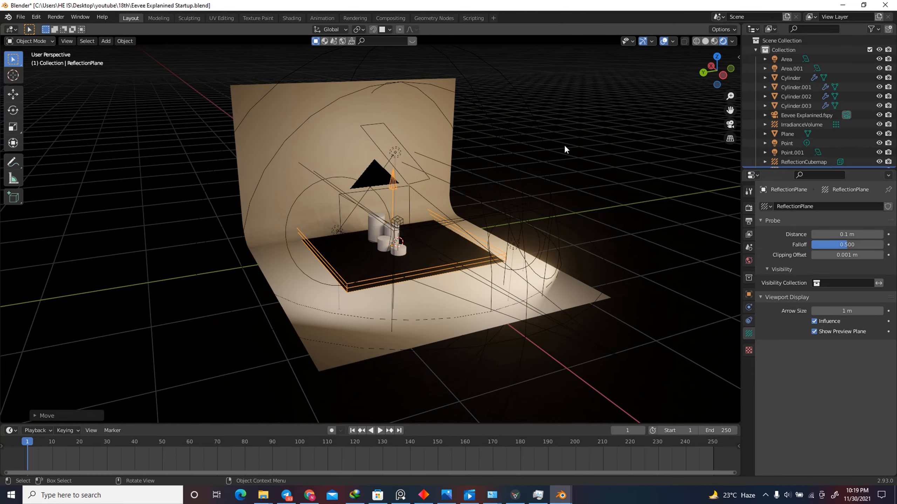
scroll(448, 181, up, 1)
click(453, 186)
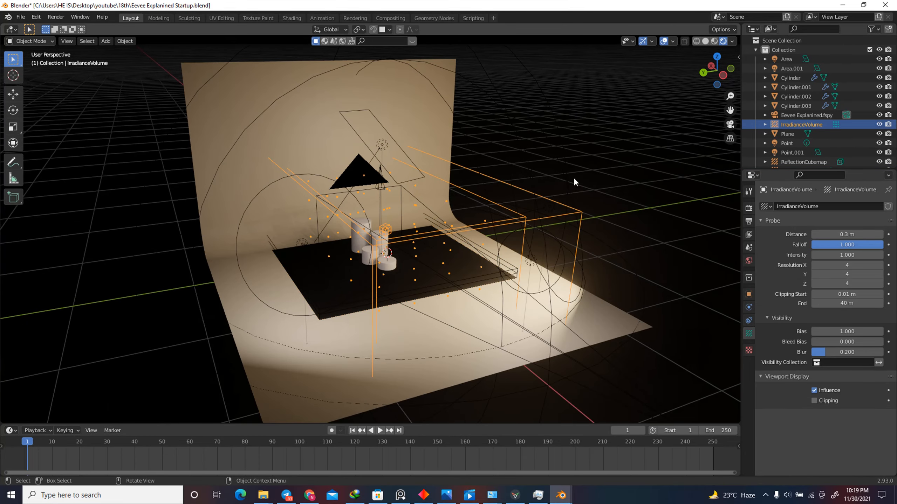
drag(718, 75, 710, 62)
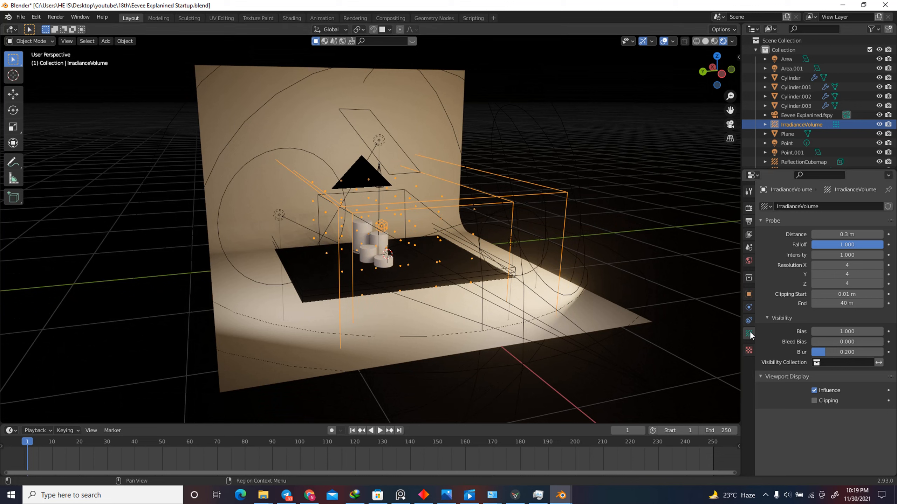
click(850, 266)
text(8)
key(Return)
click(852, 274)
text(8)
key(Return)
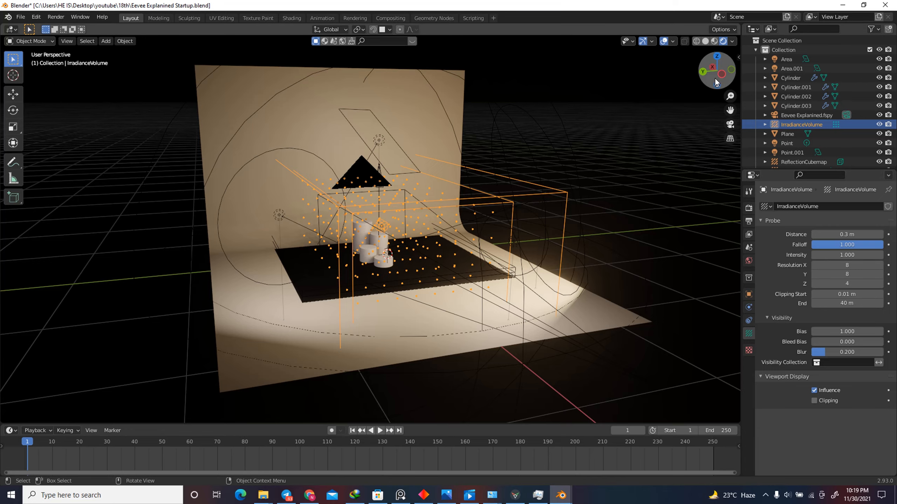
- Scale the reflection cubemap probe down uniformly to about 0.7 of its size
mouse_move(717, 82)
mouse_down()
mouse_move(675, 70)
mouse_move(721, 83)
mouse_move(670, 89)
mouse_move(718, 86)
mouse_up()
click(803, 161)
key(s)
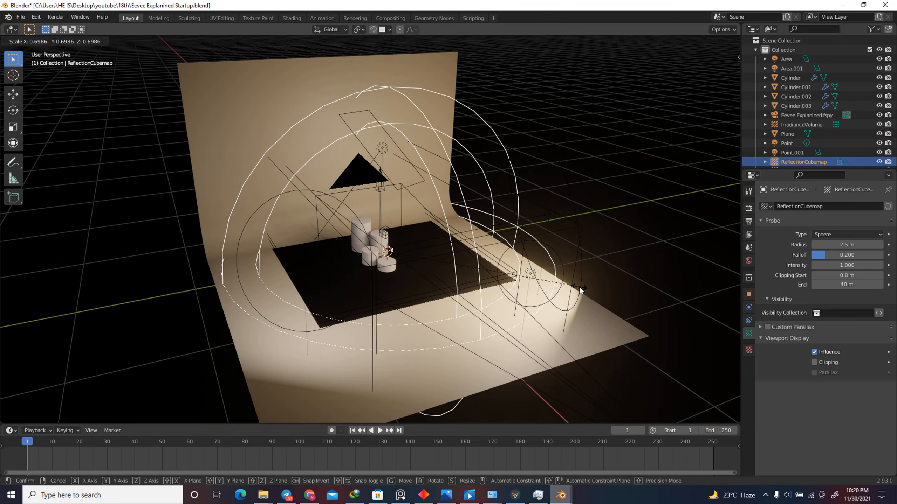
click(579, 286)
- Scale the irradiance volume down along the Y axis to narrow it around the cylinders
click(442, 160)
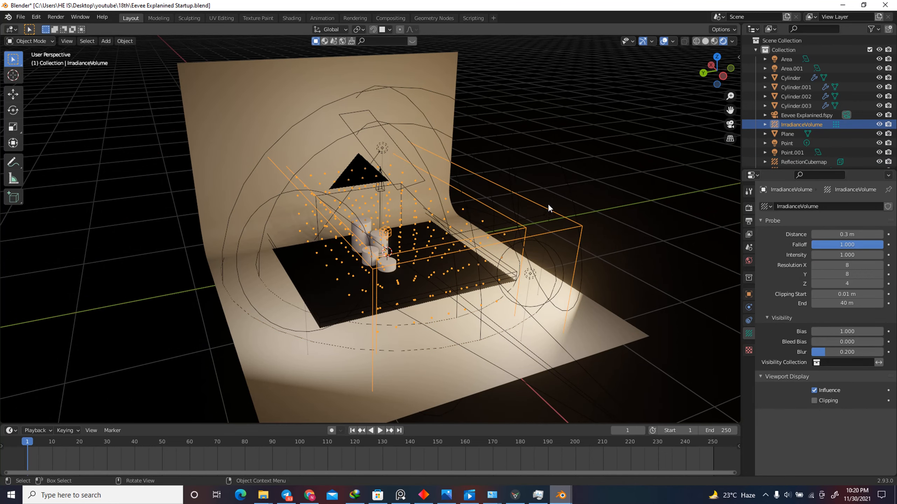
drag(690, 79, 676, 76)
key(s)
key(y)
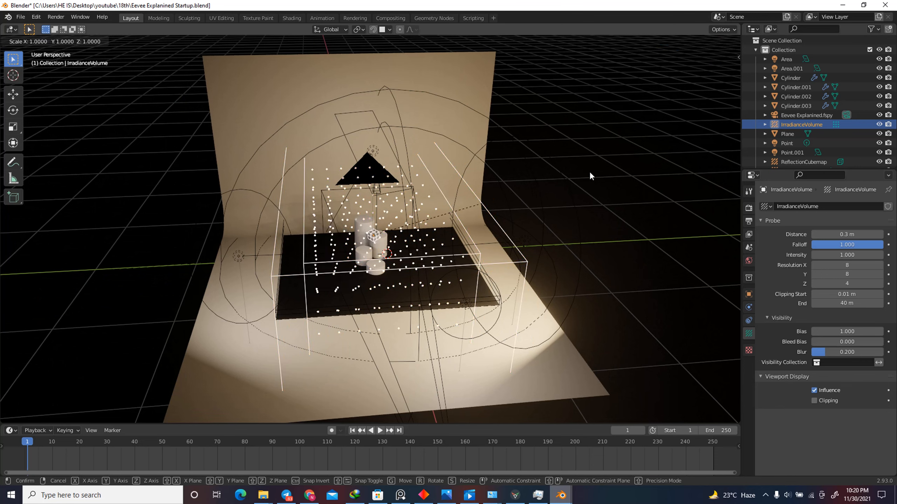
click(548, 169)
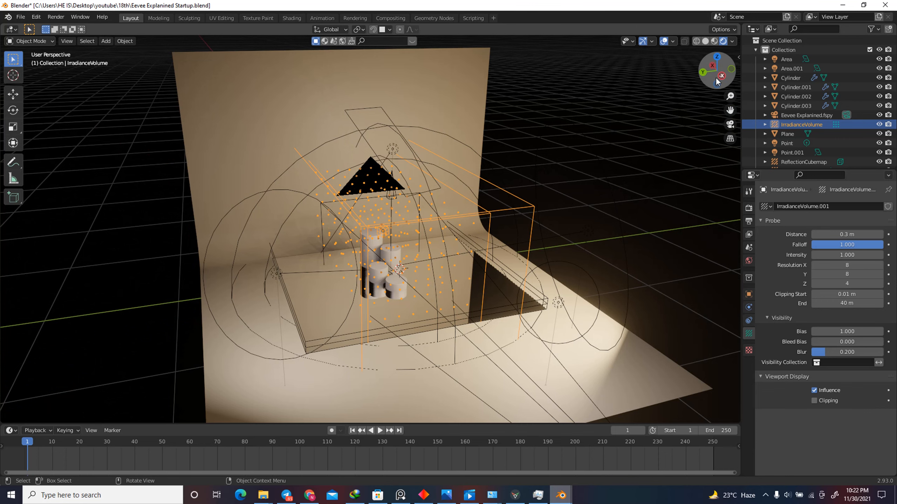
- Configure Eevee's indirect lighting with 6 Diffuse Bounces, a Cubemap Size of 1024 px and Diffuse Occlusion of 64 px
drag(716, 77, 698, 76)
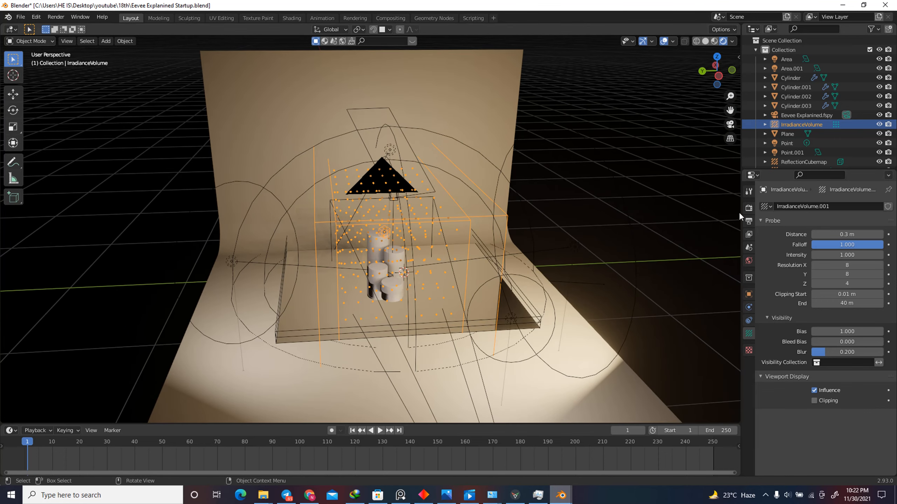
click(749, 208)
scroll(789, 294, down, 10)
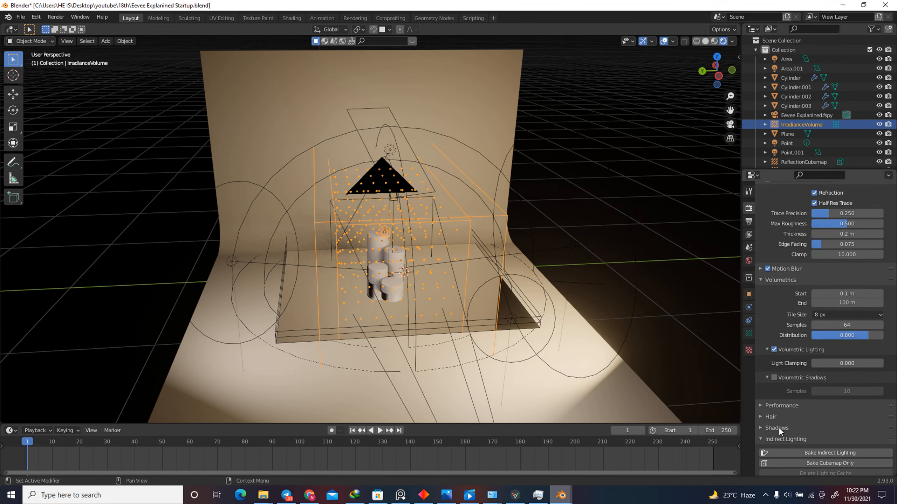
scroll(778, 428, down, 10)
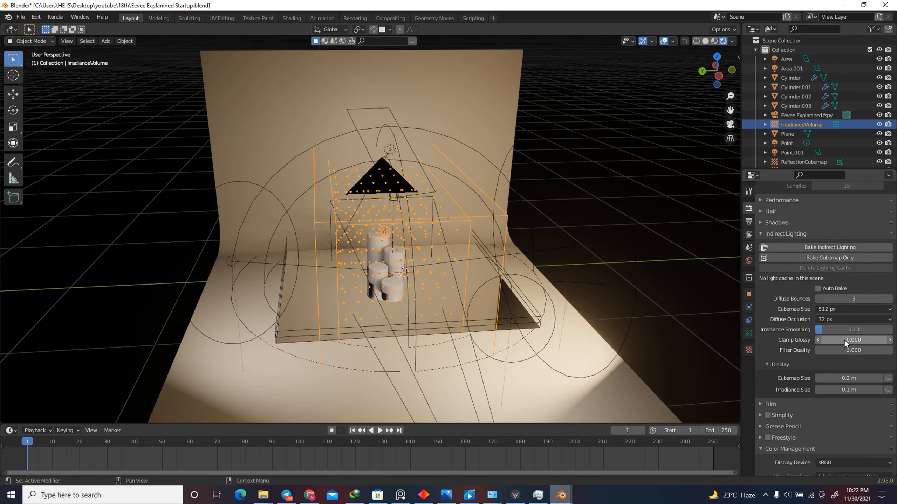
scroll(844, 342, up, 3)
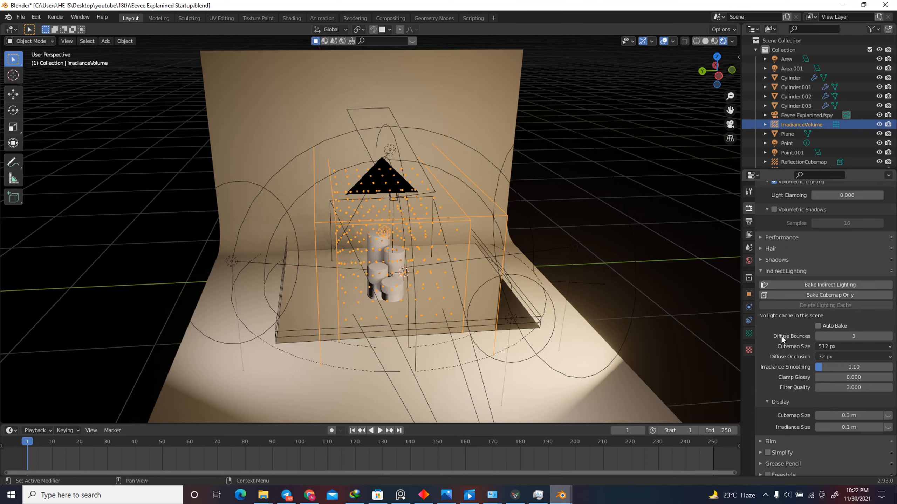
click(843, 336)
text(6)
key(Return)
click(824, 346)
click(834, 401)
click(831, 357)
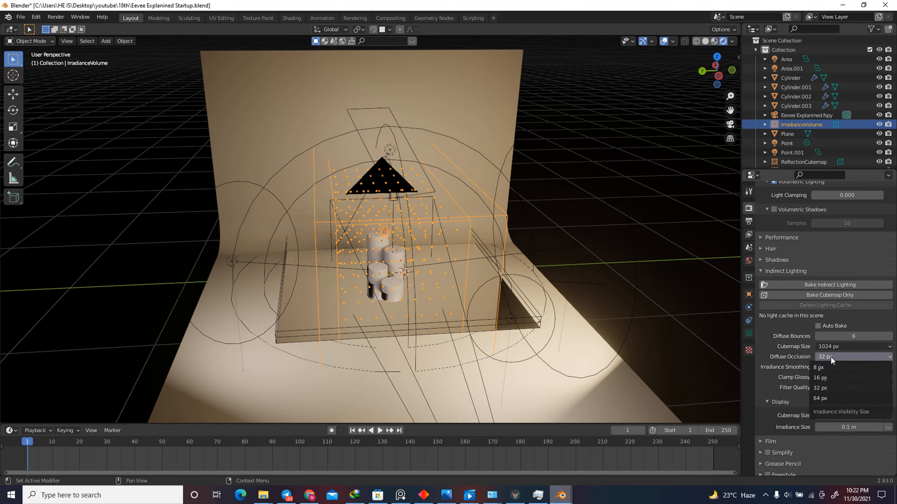
click(828, 395)
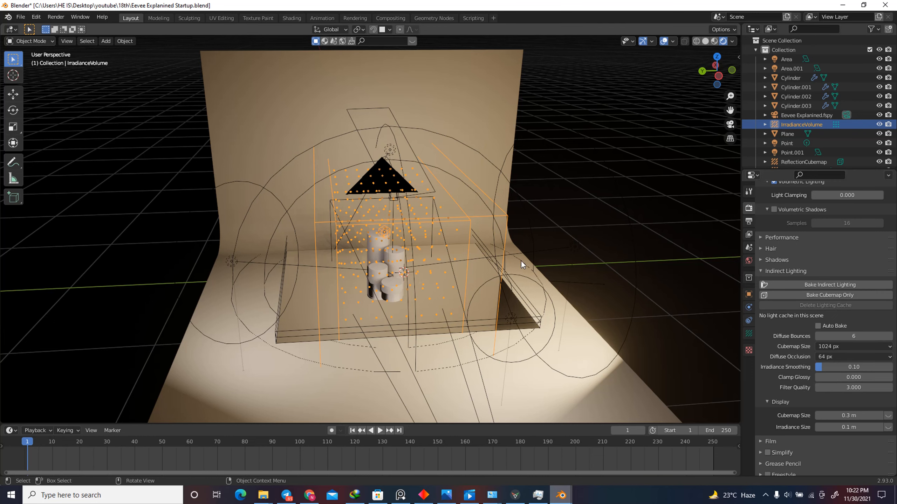
- Switch the viewport to solid shading
click(705, 41)
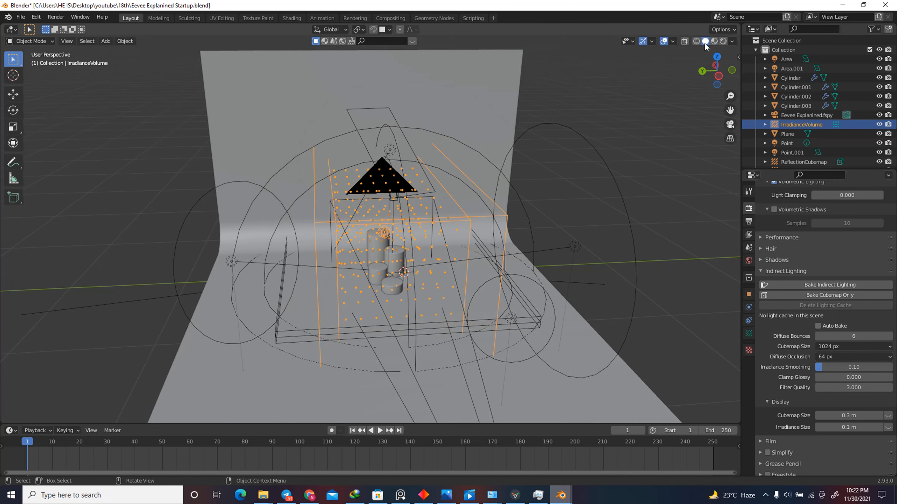
- Bake the scene's indirect lighting and hide the viewport overlays to inspect the baked result around the cylinders
click(800, 285)
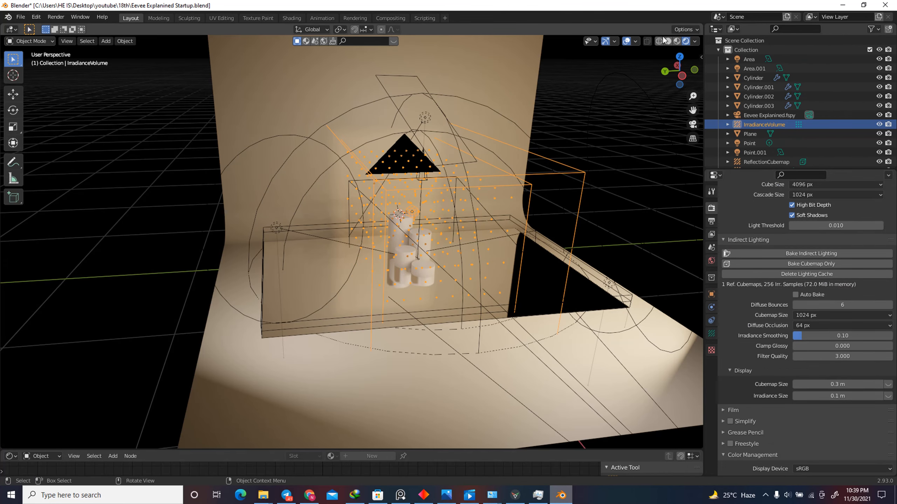
click(627, 40)
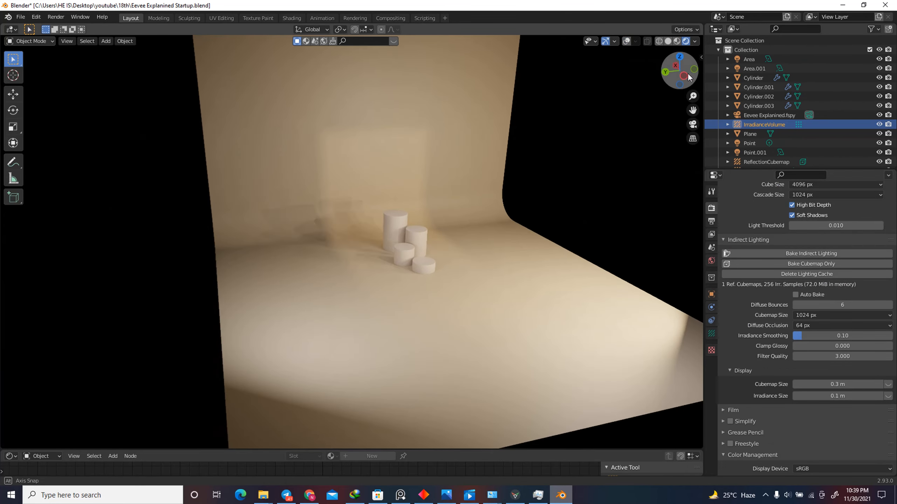
scroll(433, 232, up, 4)
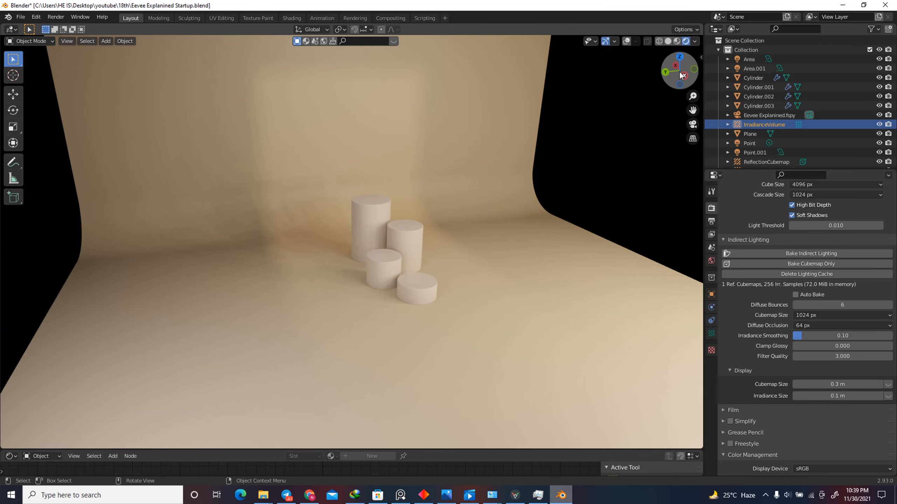
drag(680, 71, 613, 154)
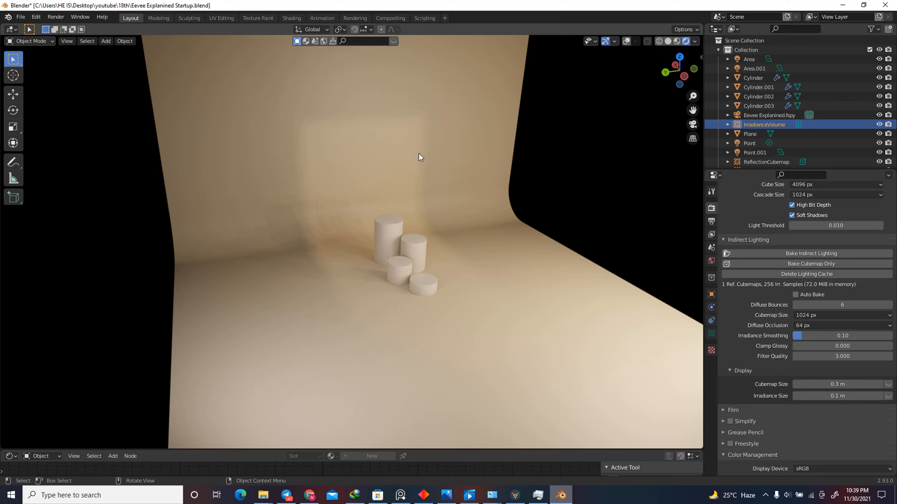
- Try moving Cylinder.002 along the global Y axis to test how its shadow responds with the baked lighting
click(411, 259)
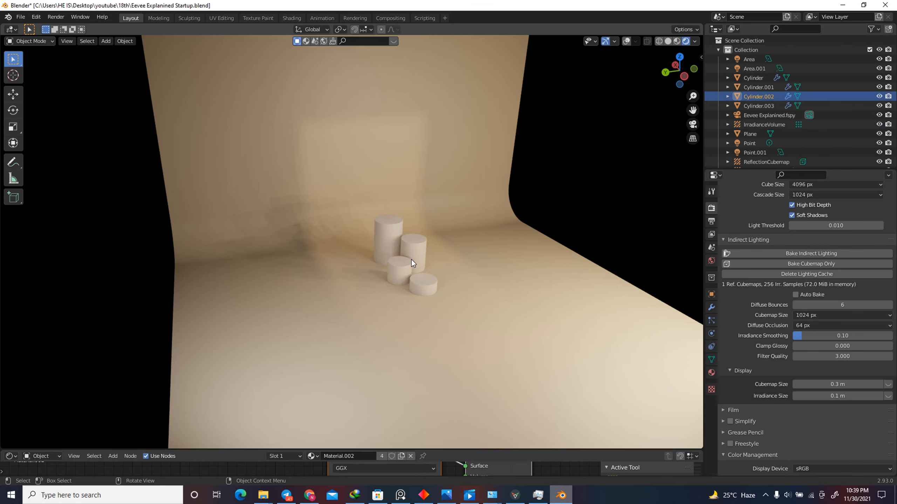
click(628, 40)
click(629, 40)
key(g)
key(y)
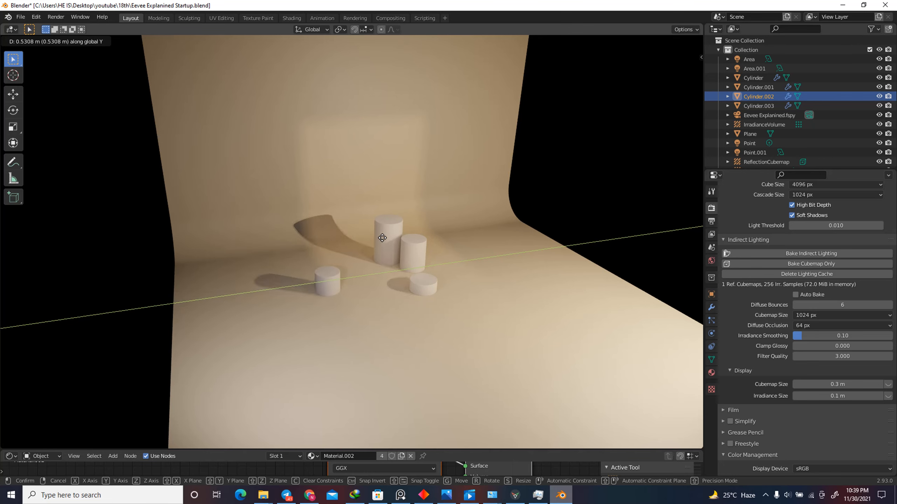
click(455, 220)
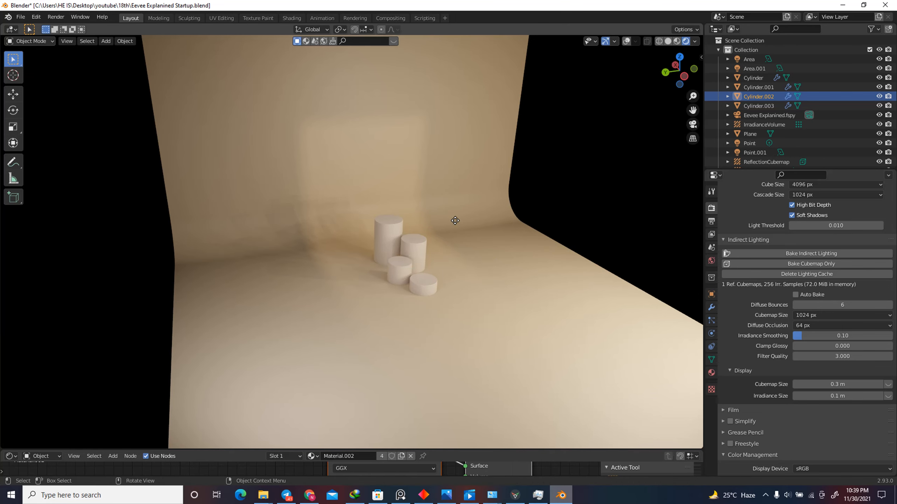
- Examine the baked lighting on the cylinders up close and through the scene camera
scroll(429, 251, up, 3)
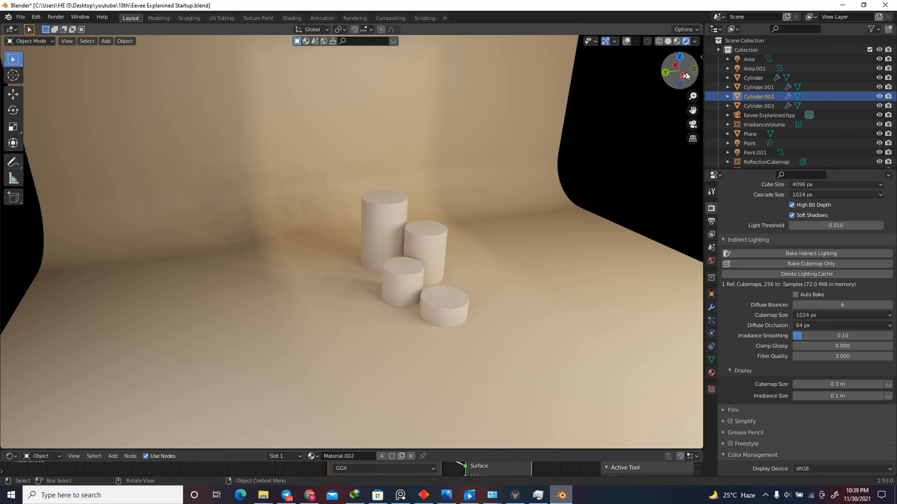
mouse_move(676, 69)
mouse_down()
mouse_move(661, 61)
mouse_move(685, 71)
mouse_up()
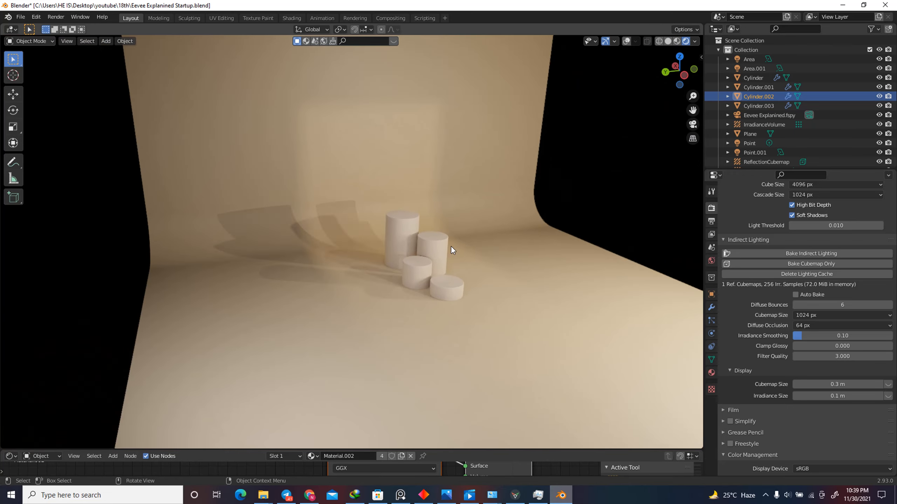
key(KP_0)
scroll(400, 331, down, 2)
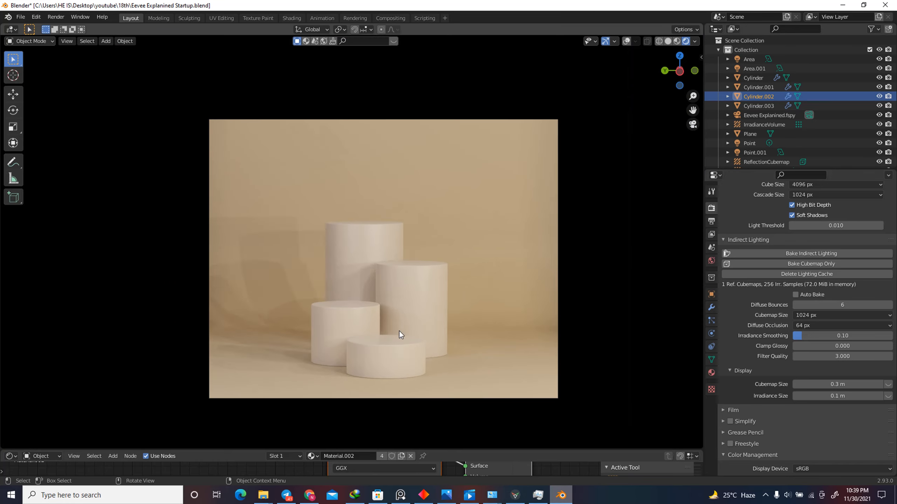
scroll(406, 290, up, 2)
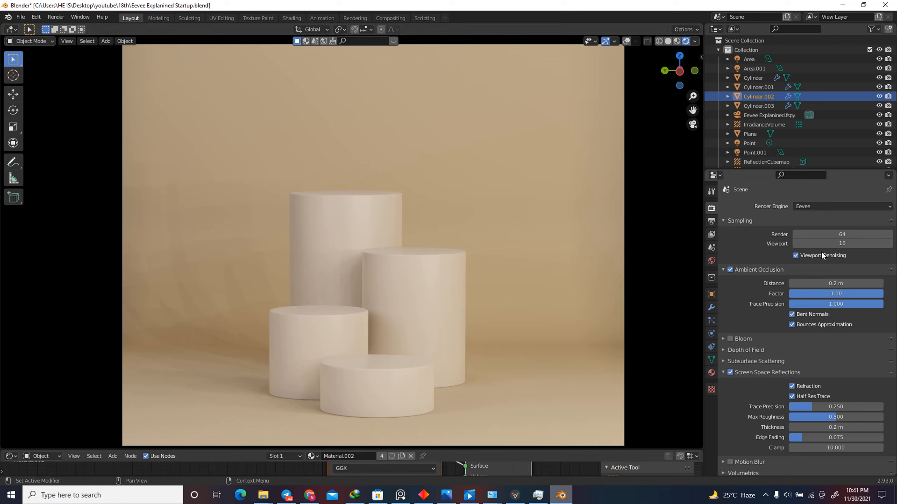
- Set Eevee's viewport sampling to 64 samples
click(836, 242)
text(64)
key(Return)
- Set Eevee's viewport and render sampling to 128 samples each
click(849, 244)
text(128)
key(Return)
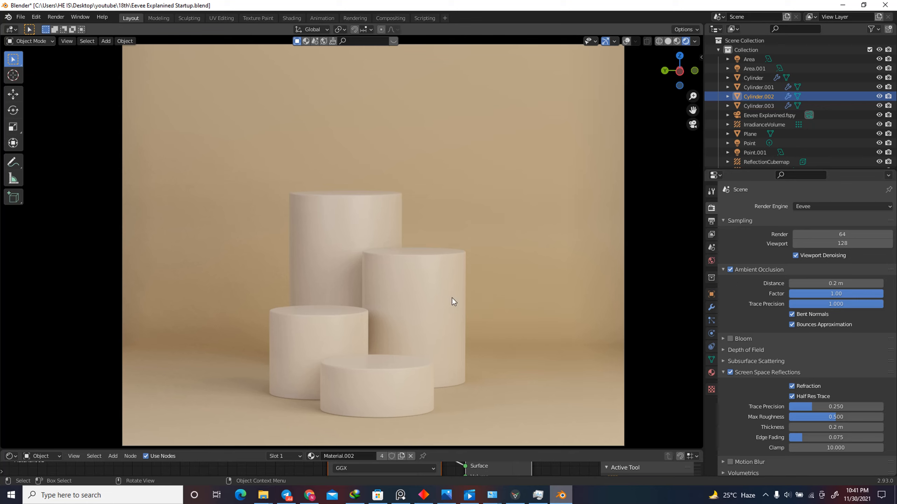
click(852, 236)
text(128)
key(Return)
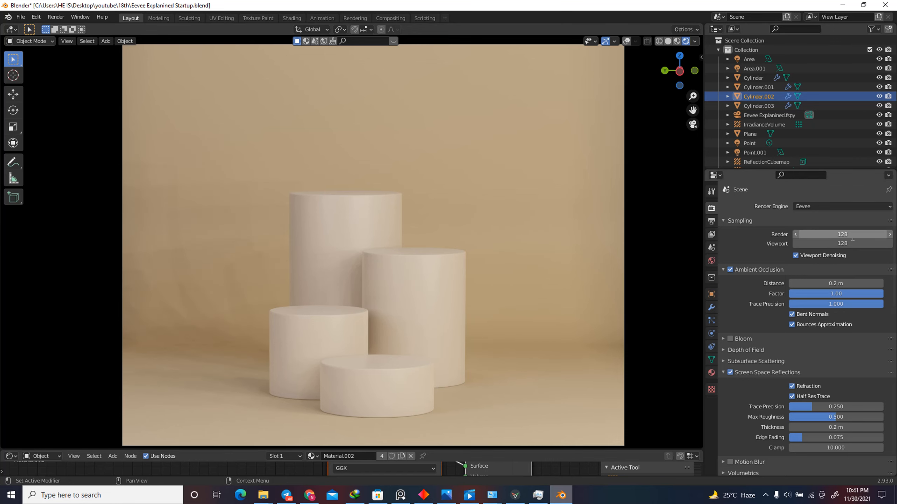